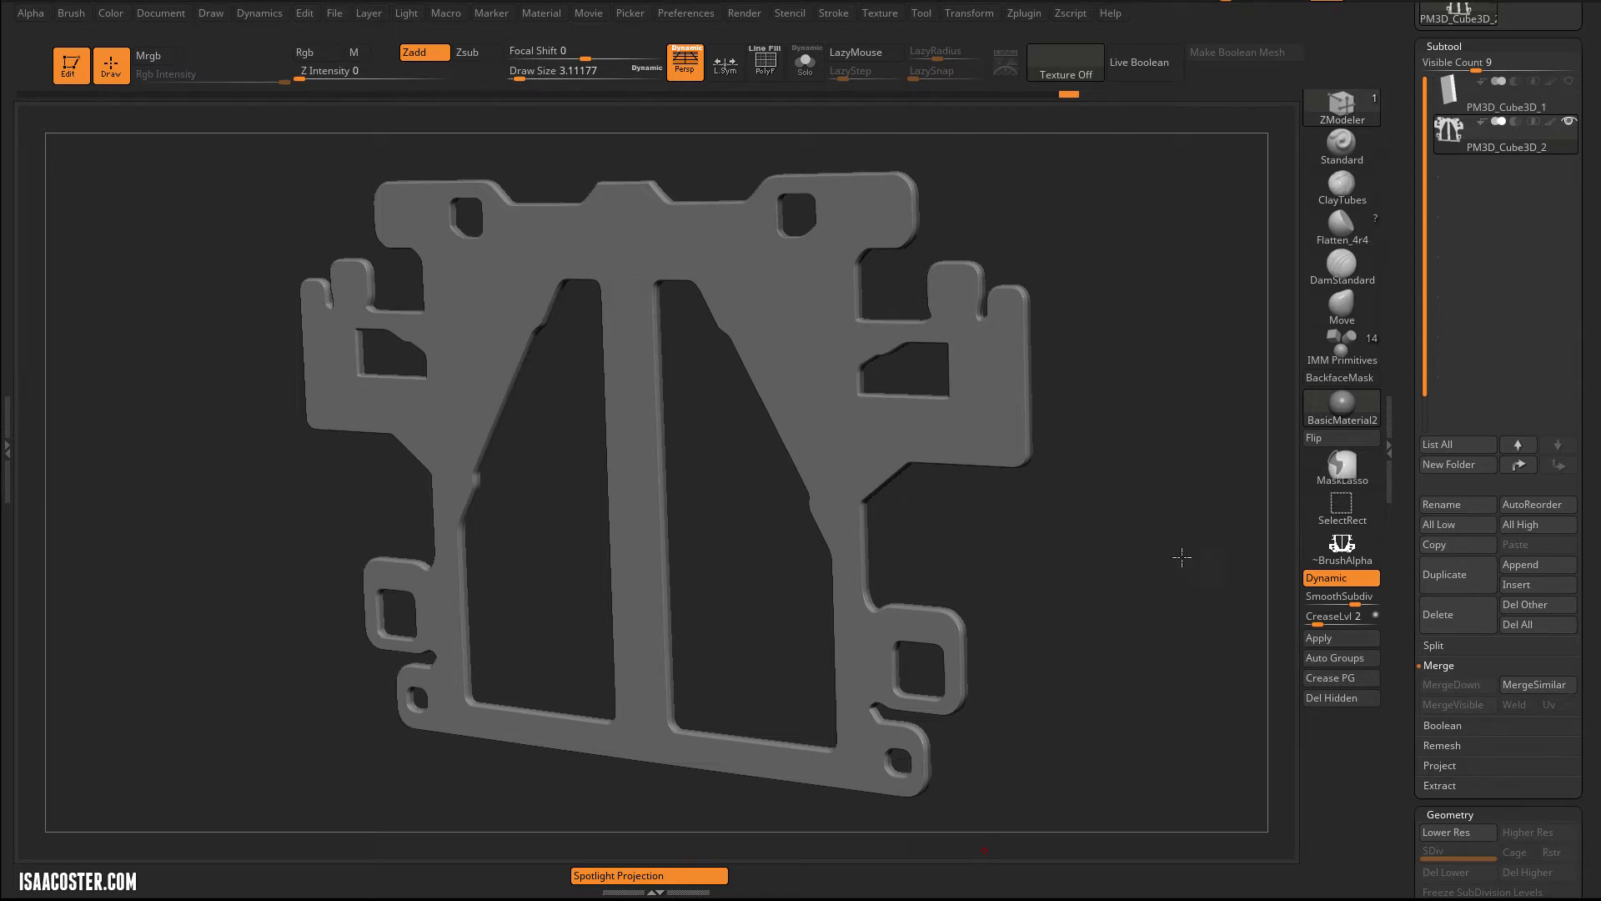
Step: Switch from the plate model to a Sphere3D primitive as the active tool
{"action": "left_click_drag", "start_coordinate": [1182, 558], "coordinate": [1256, 514]}
{"action": "left_click_drag", "start_coordinate": [1412, 264], "coordinate": [1409, 443]}
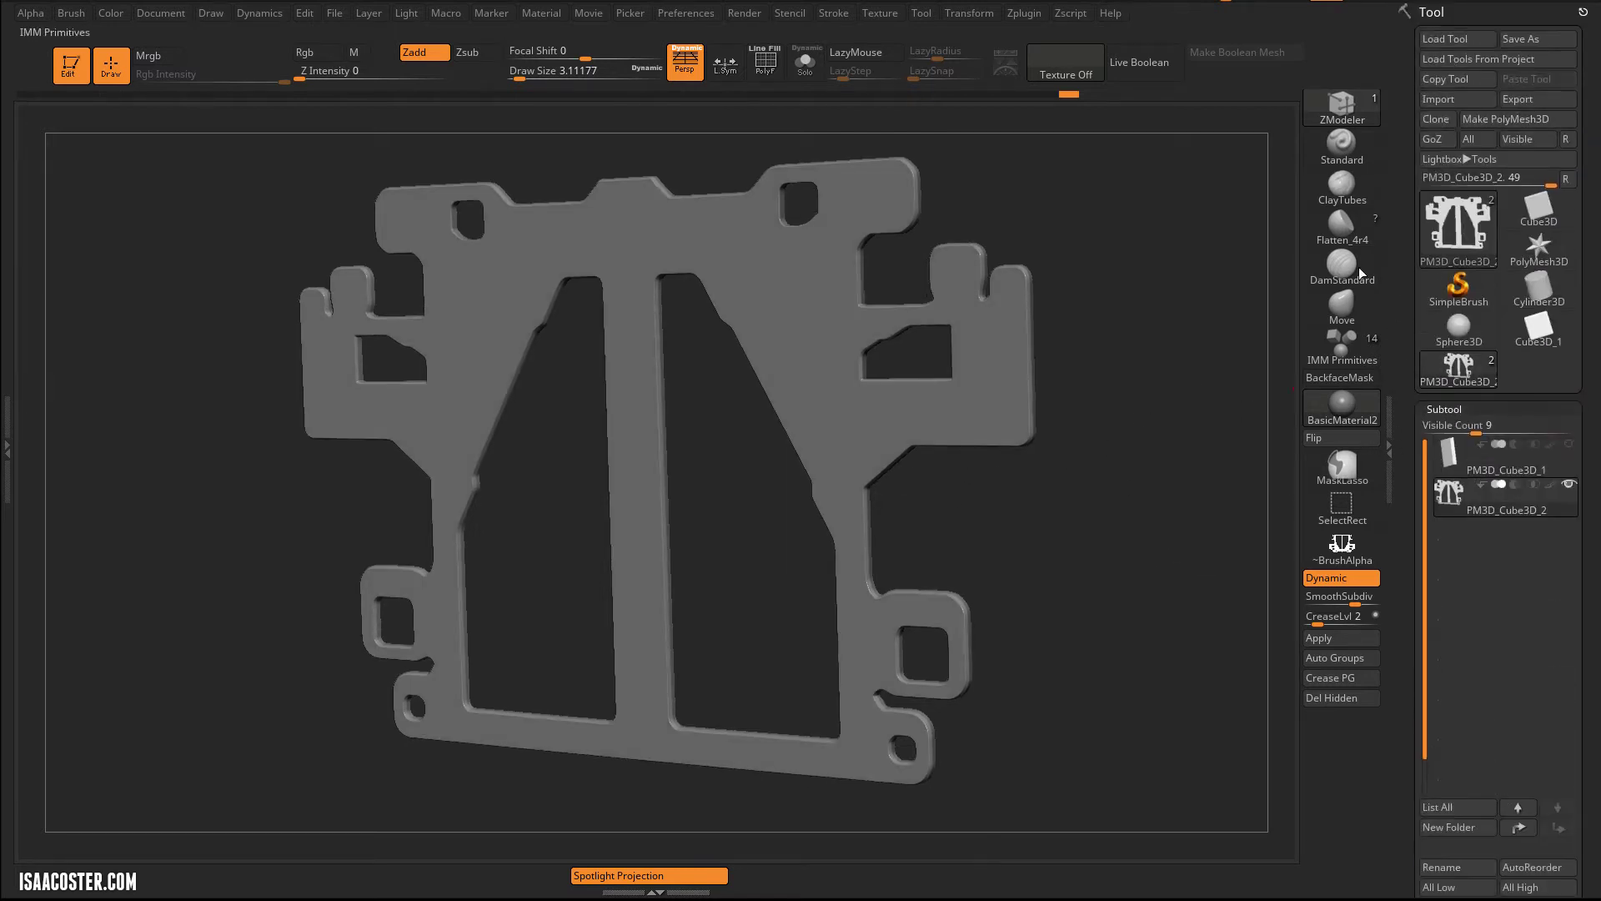
{"action": "left_click", "coordinate": [1522, 218]}
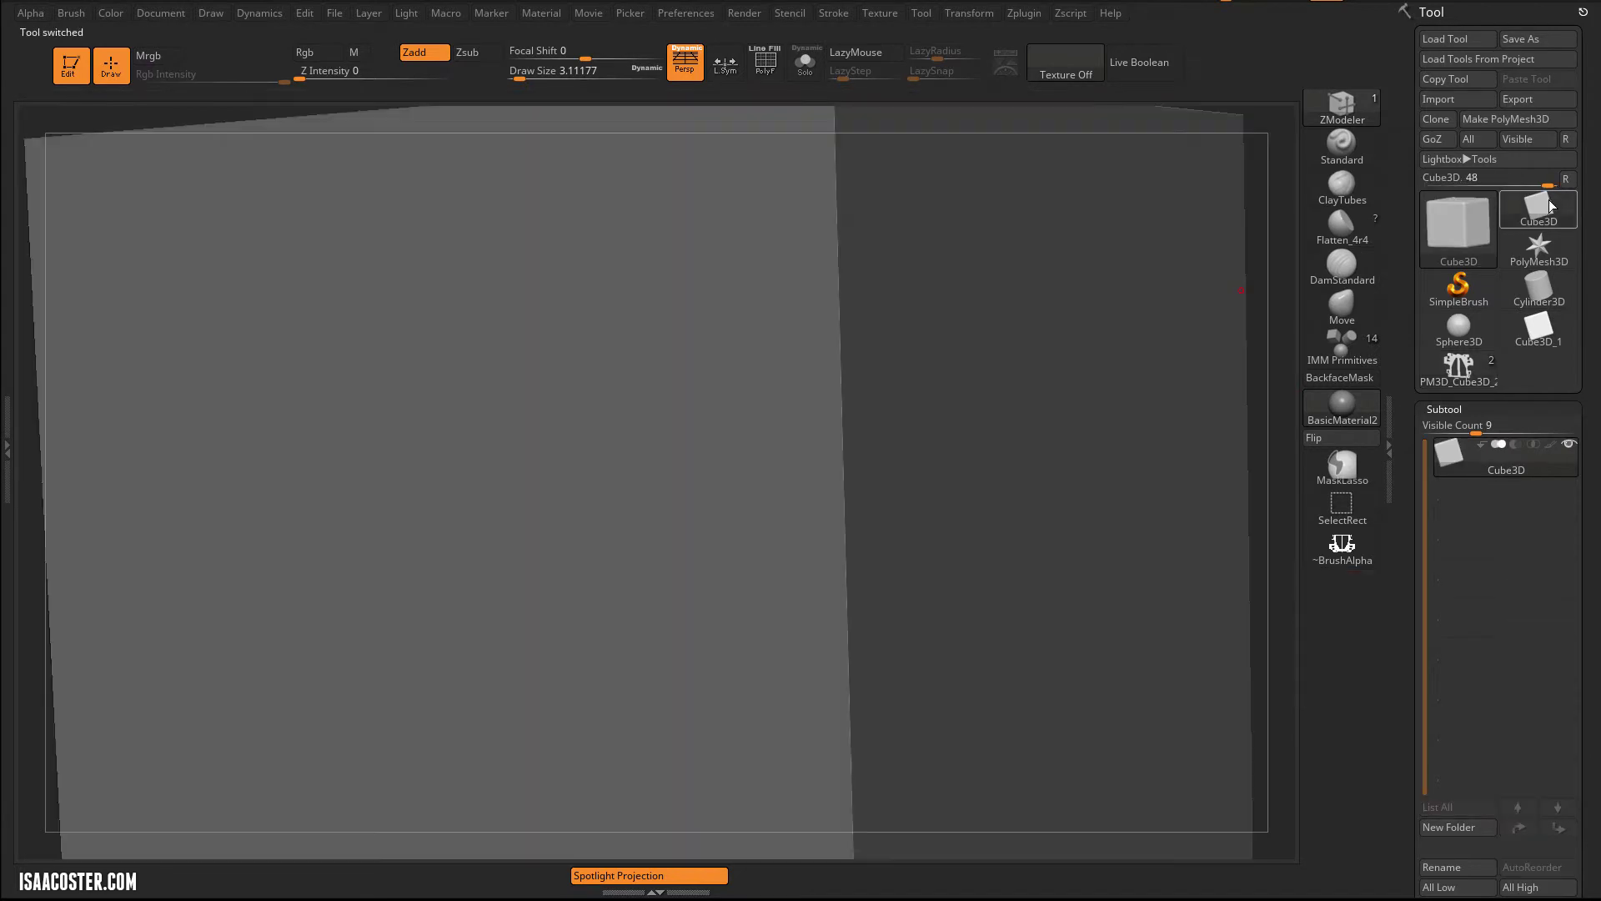
{"action": "left_click", "coordinate": [1549, 205]}
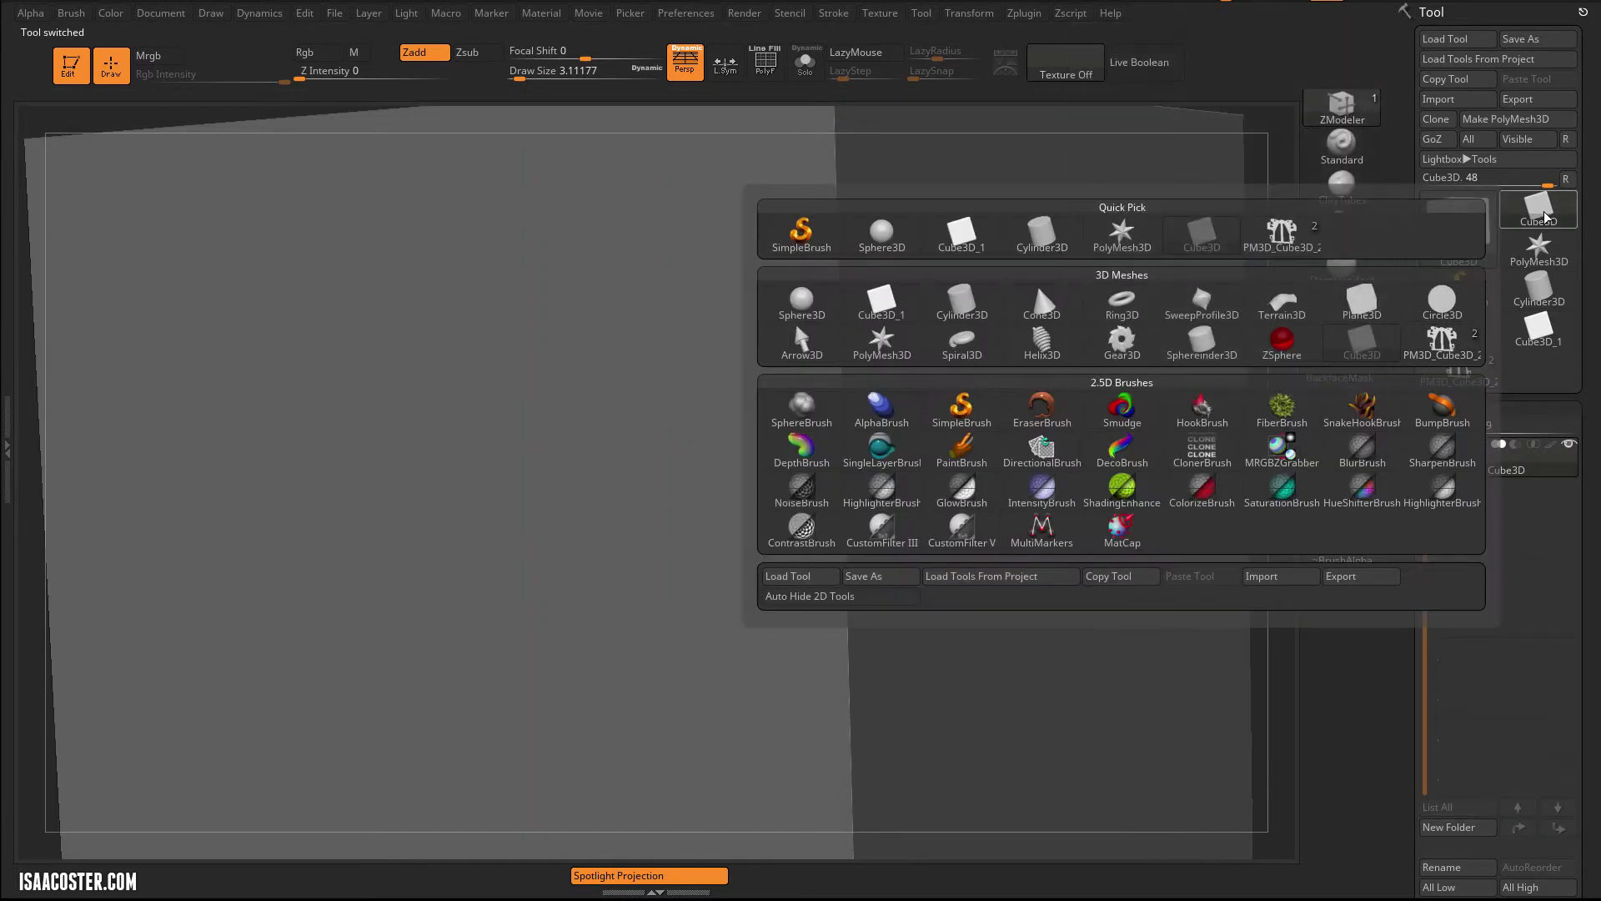
{"action": "left_click", "coordinate": [882, 234]}
Step: Convert the sphere to a PolyMesh3D and enable DynaMesh on it at resolution 128
{"action": "right_click_drag", "start_coordinate": [1230, 425], "coordinate": [1212, 325], "text": "ctrl"}
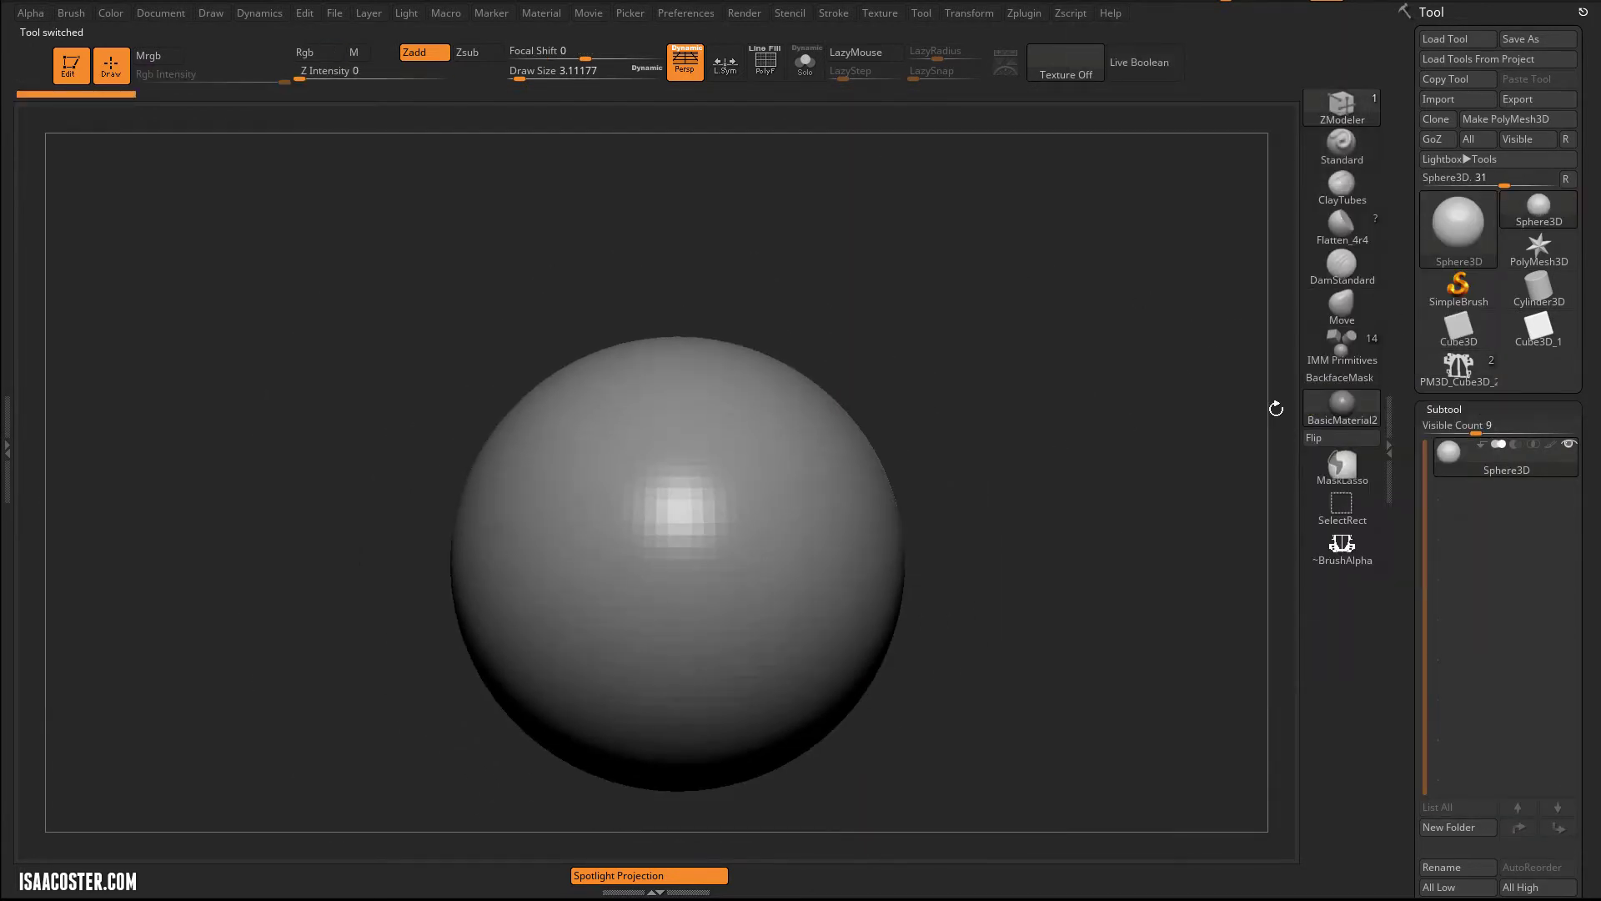
{"action": "key", "text": "w"}
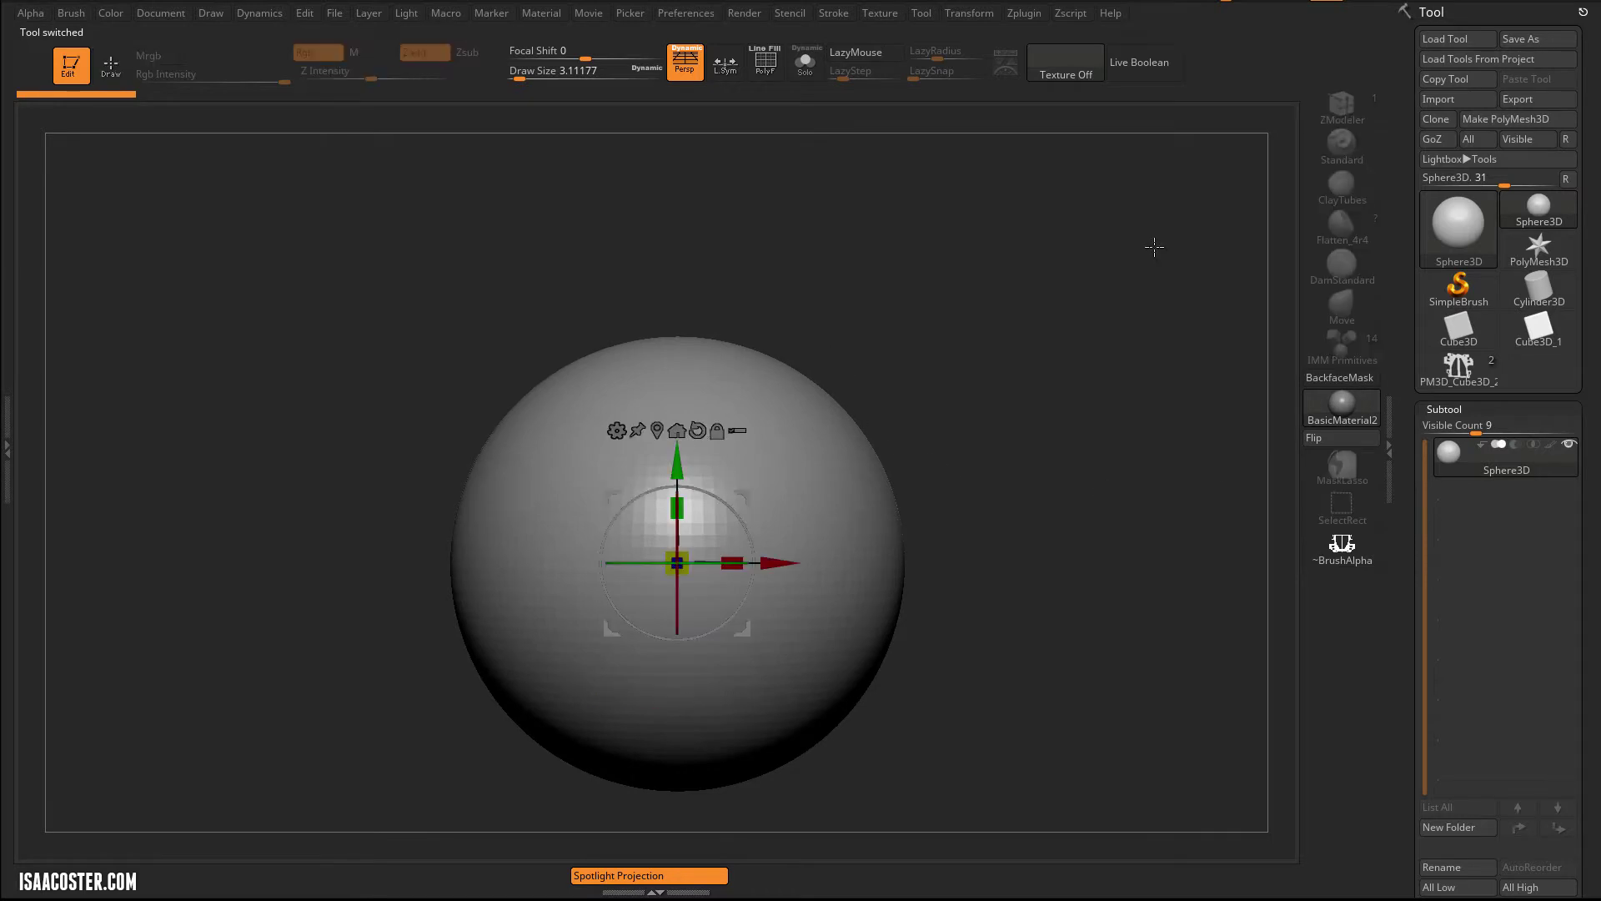
{"action": "scroll", "coordinate": [1407, 437], "scroll_direction": "down", "scroll_amount": 10}
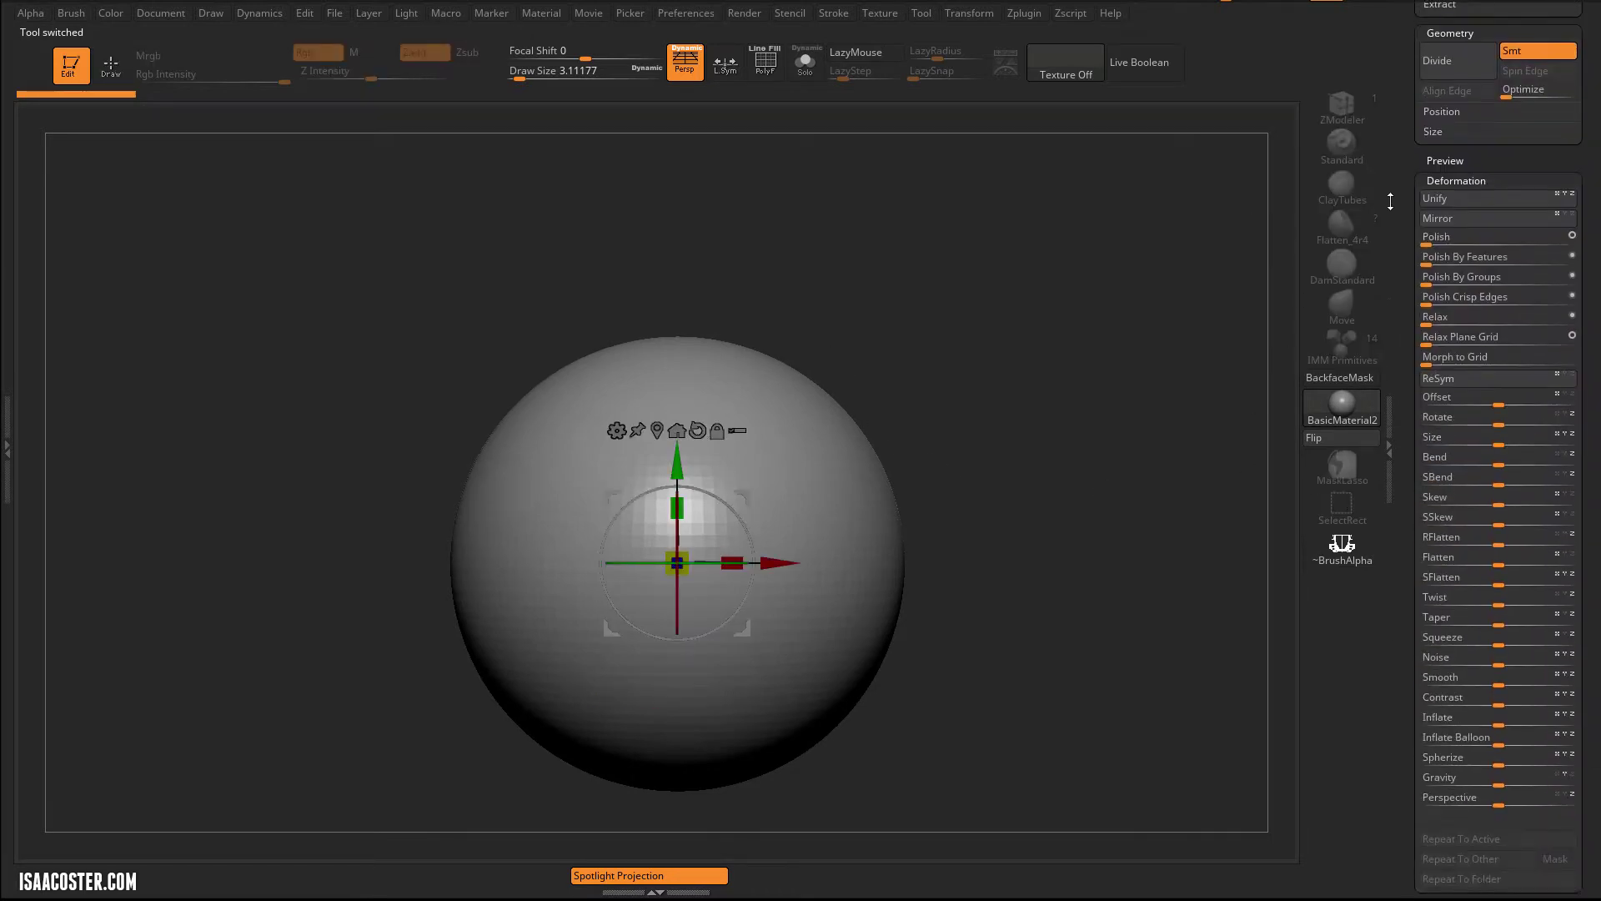
{"action": "scroll", "coordinate": [1447, 452], "scroll_direction": "up", "scroll_amount": 10}
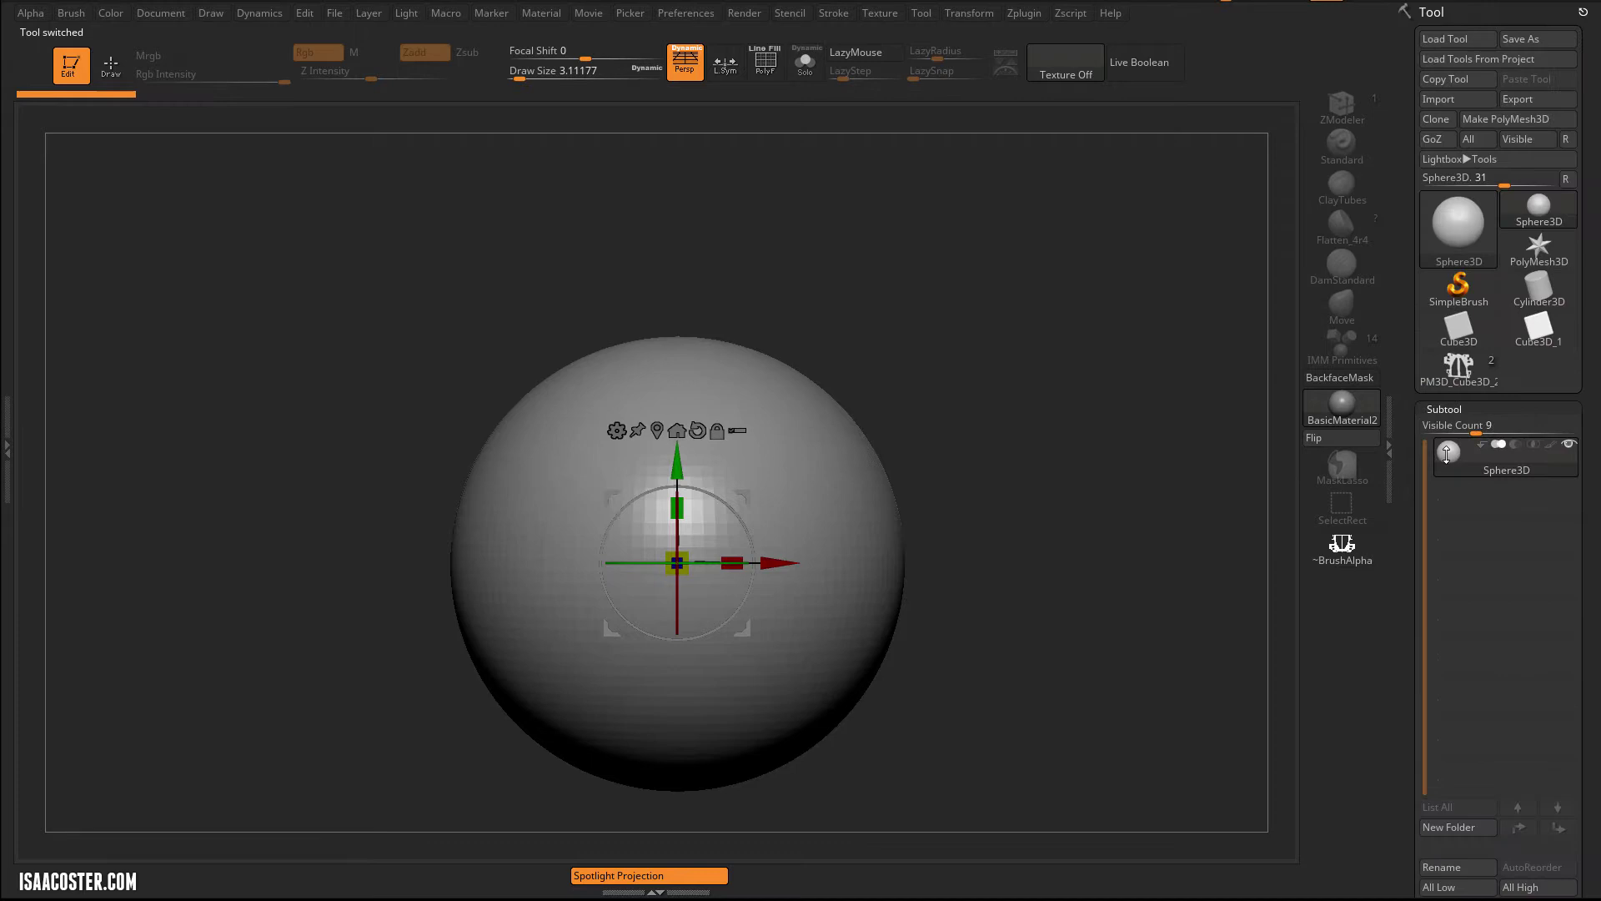
{"action": "left_click", "coordinate": [1499, 117]}
{"action": "scroll", "coordinate": [1410, 707], "scroll_direction": "down", "scroll_amount": 8}
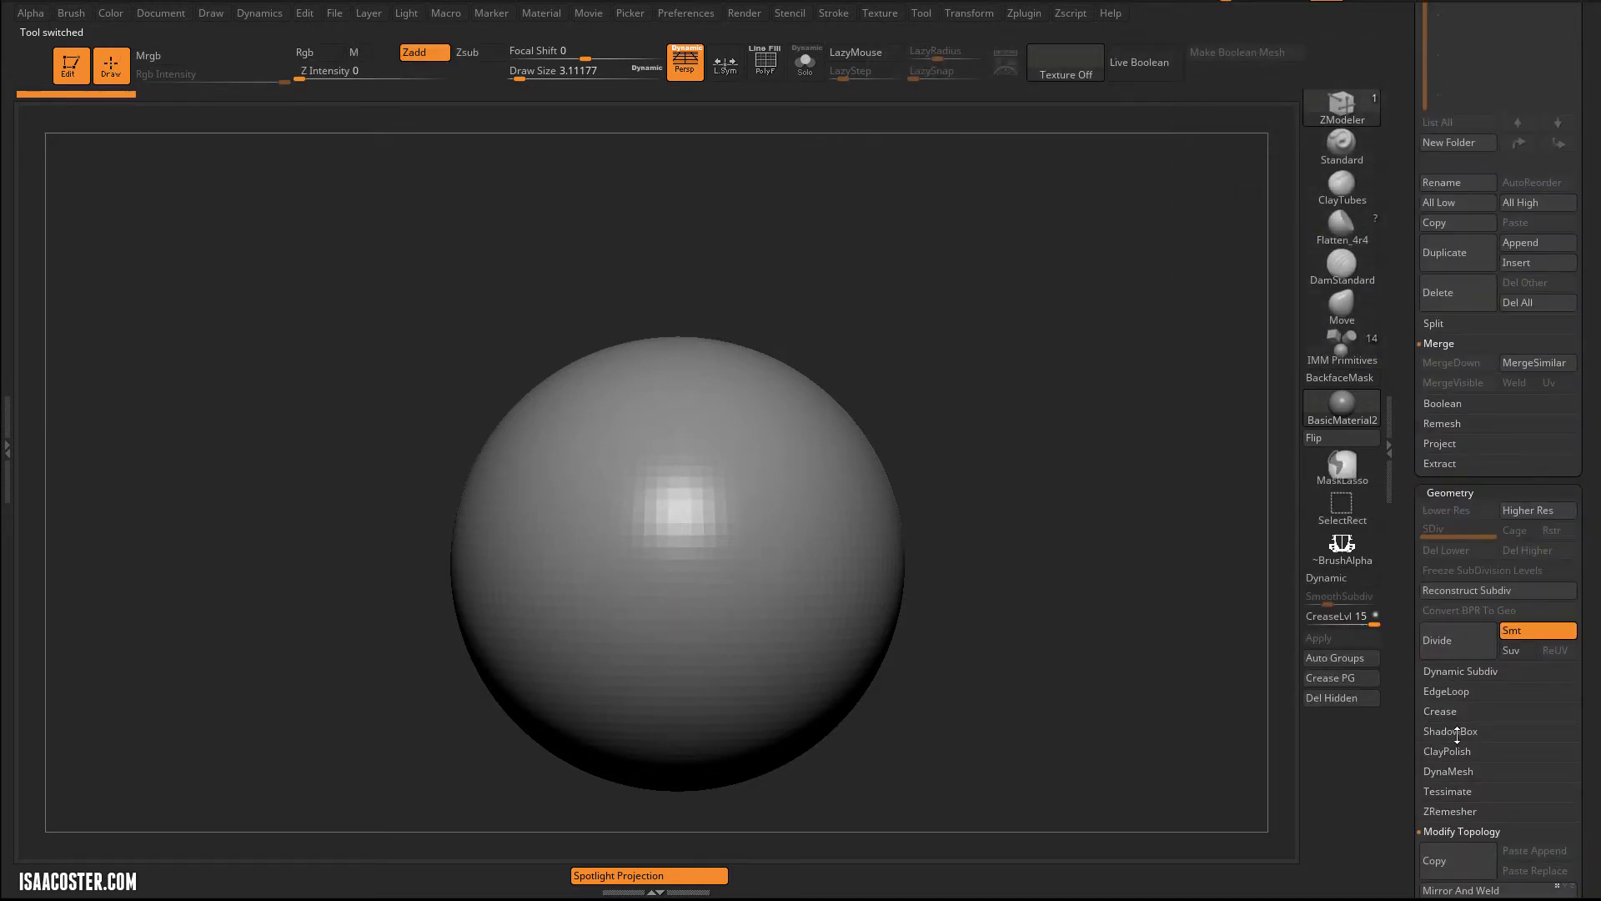
{"action": "left_click", "coordinate": [1454, 770]}
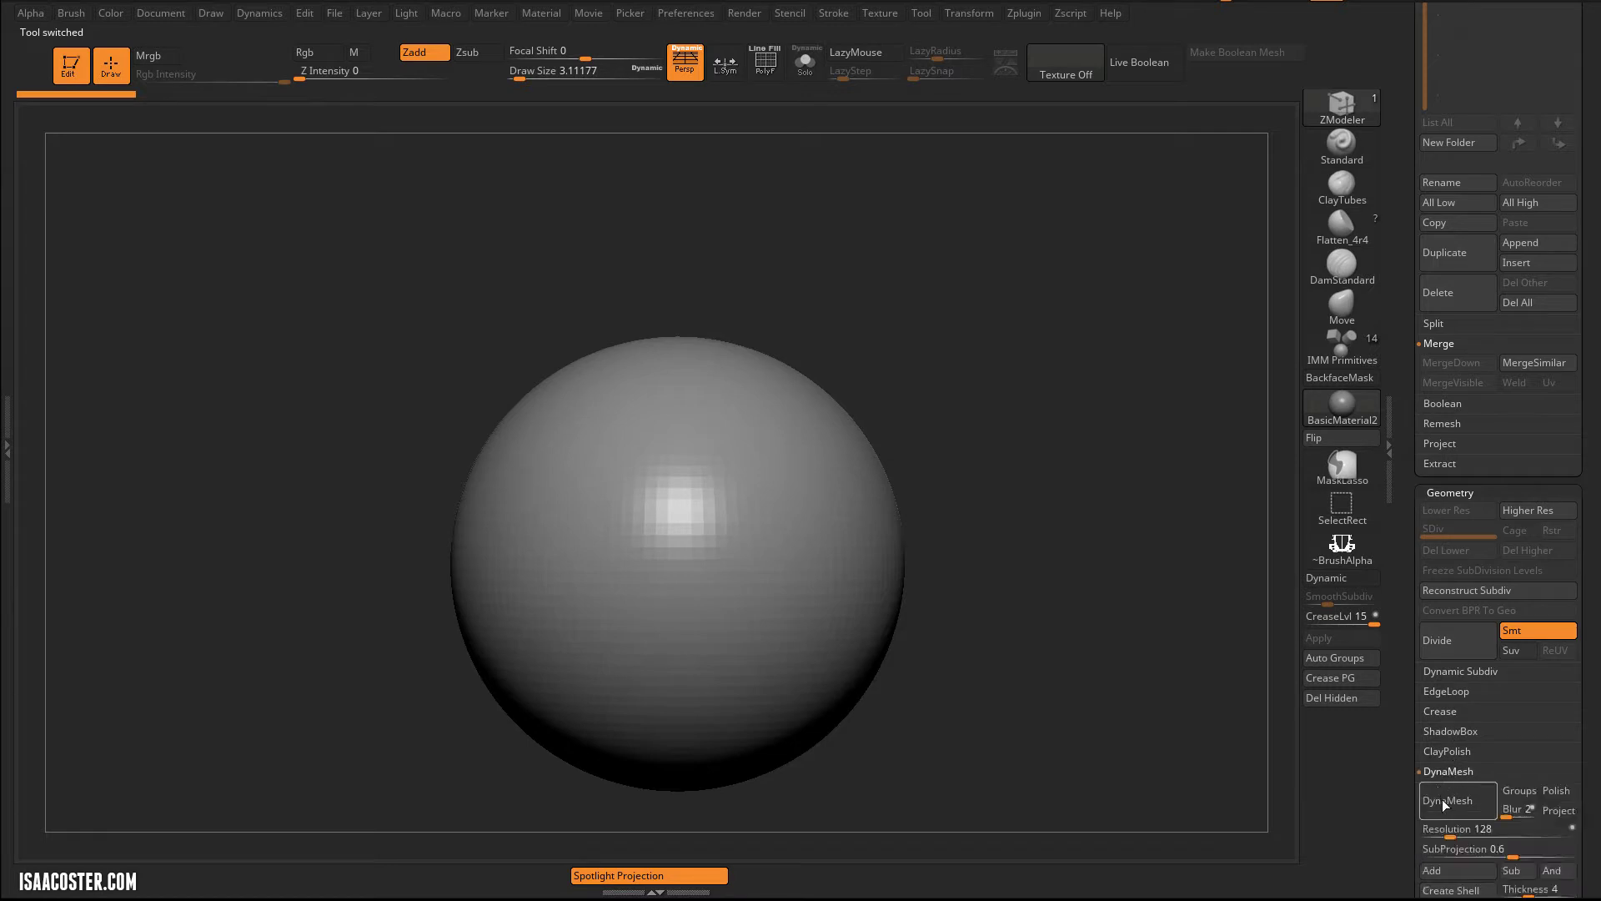
{"action": "left_click", "coordinate": [1447, 800]}
Step: Duplicate the sphere about 1.12 units along the X axis and fuse the two overlapping spheres with DynaMesh
{"action": "key", "text": "w"}
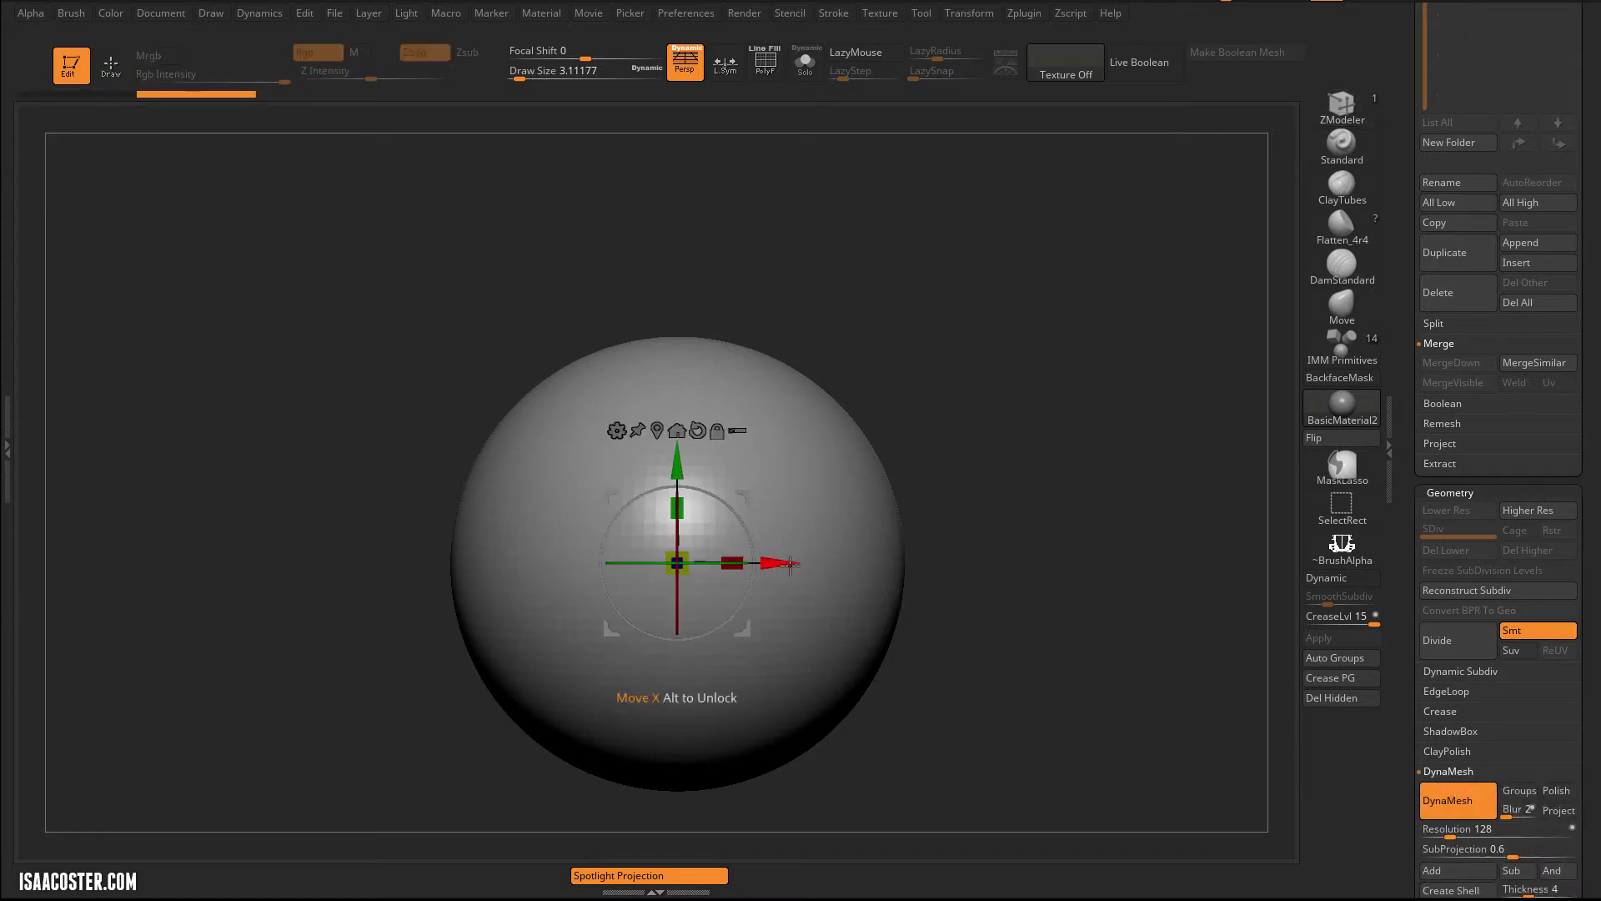
{"action": "left_click_drag", "start_coordinate": [784, 563], "coordinate": [1031, 569], "text": "ctrl"}
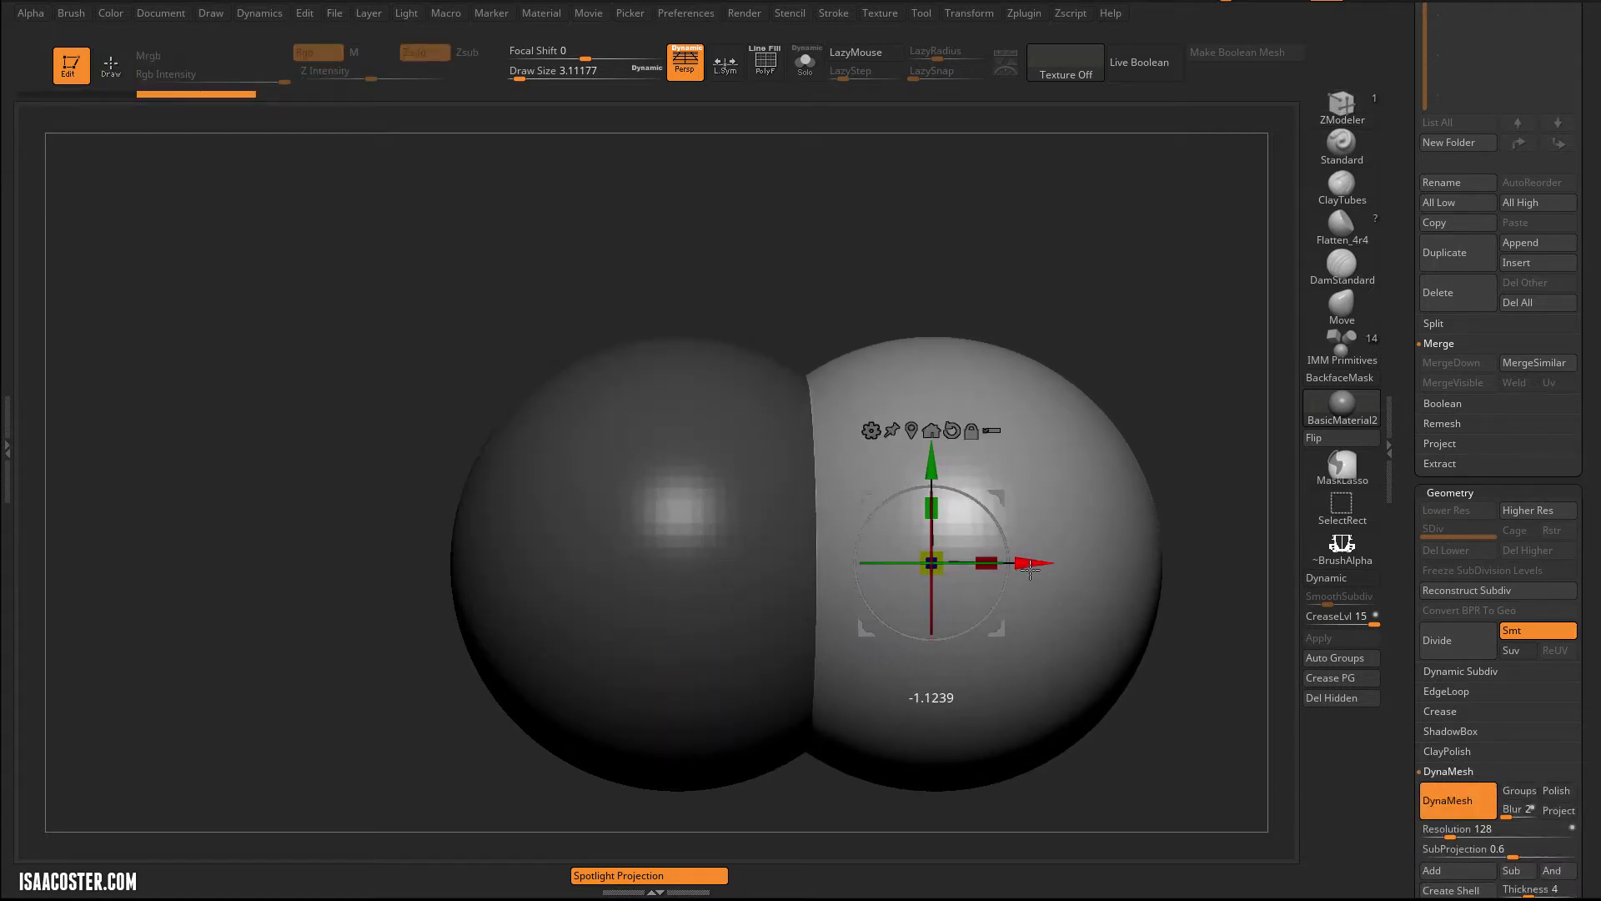
{"action": "left_click_drag", "start_coordinate": [1054, 246], "coordinate": [1261, 309]}
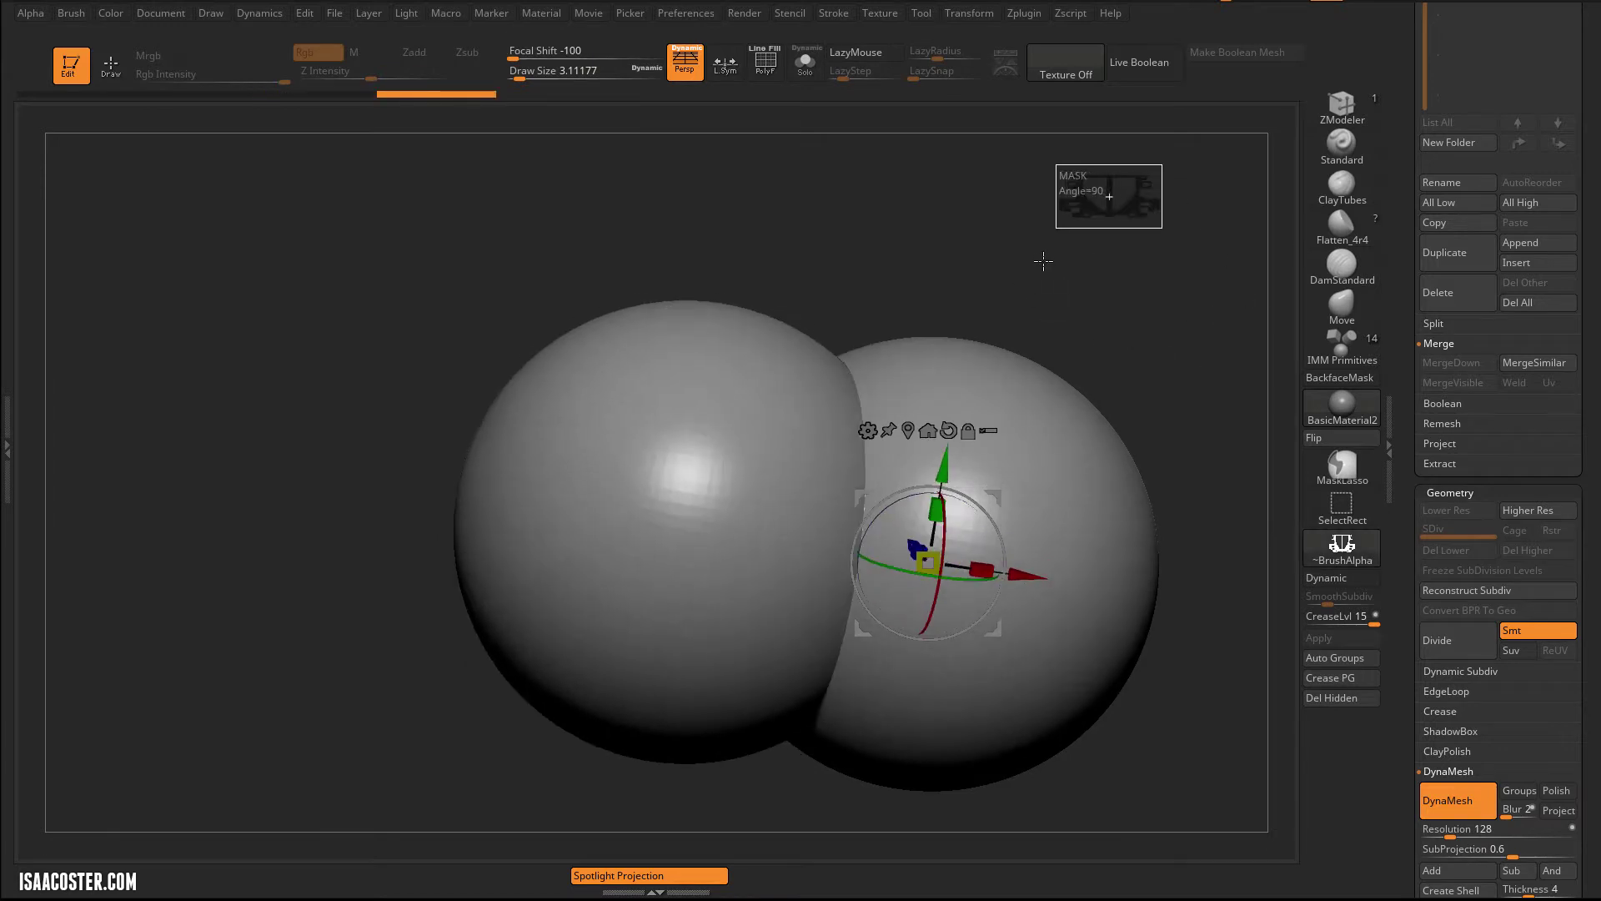
{"action": "key", "text": "q"}
{"action": "left_click_drag", "start_coordinate": [1104, 286], "coordinate": [1067, 241]}
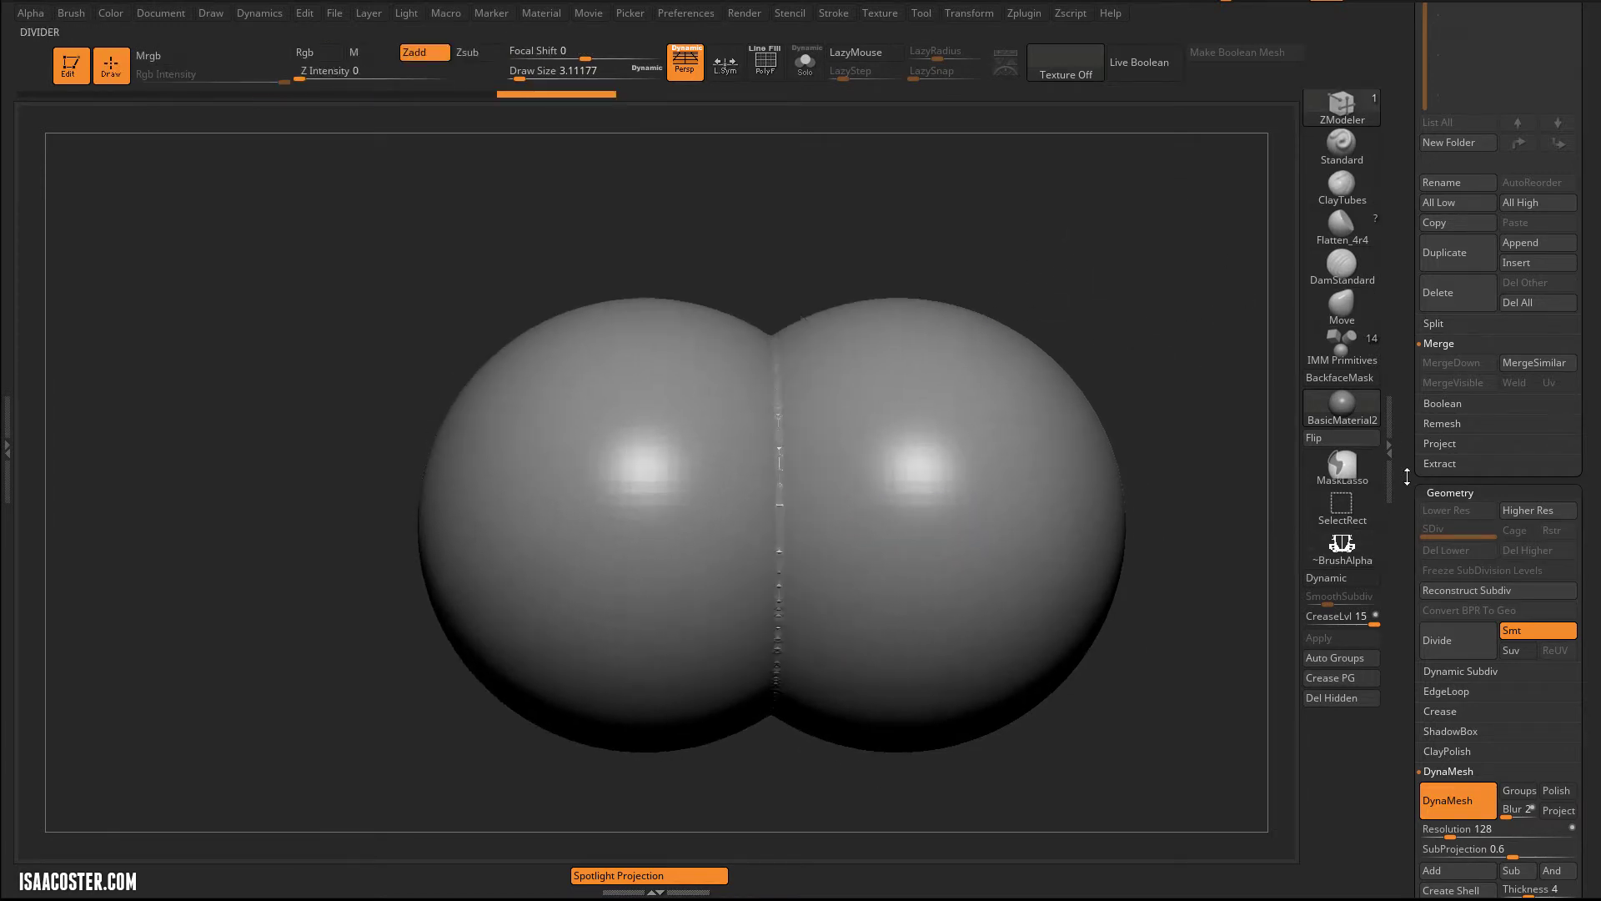
Step: Mirror and weld the fused spheres across X to form a symmetrical row of three lobes
{"action": "left_click_drag", "start_coordinate": [1408, 478], "coordinate": [1410, 249]}
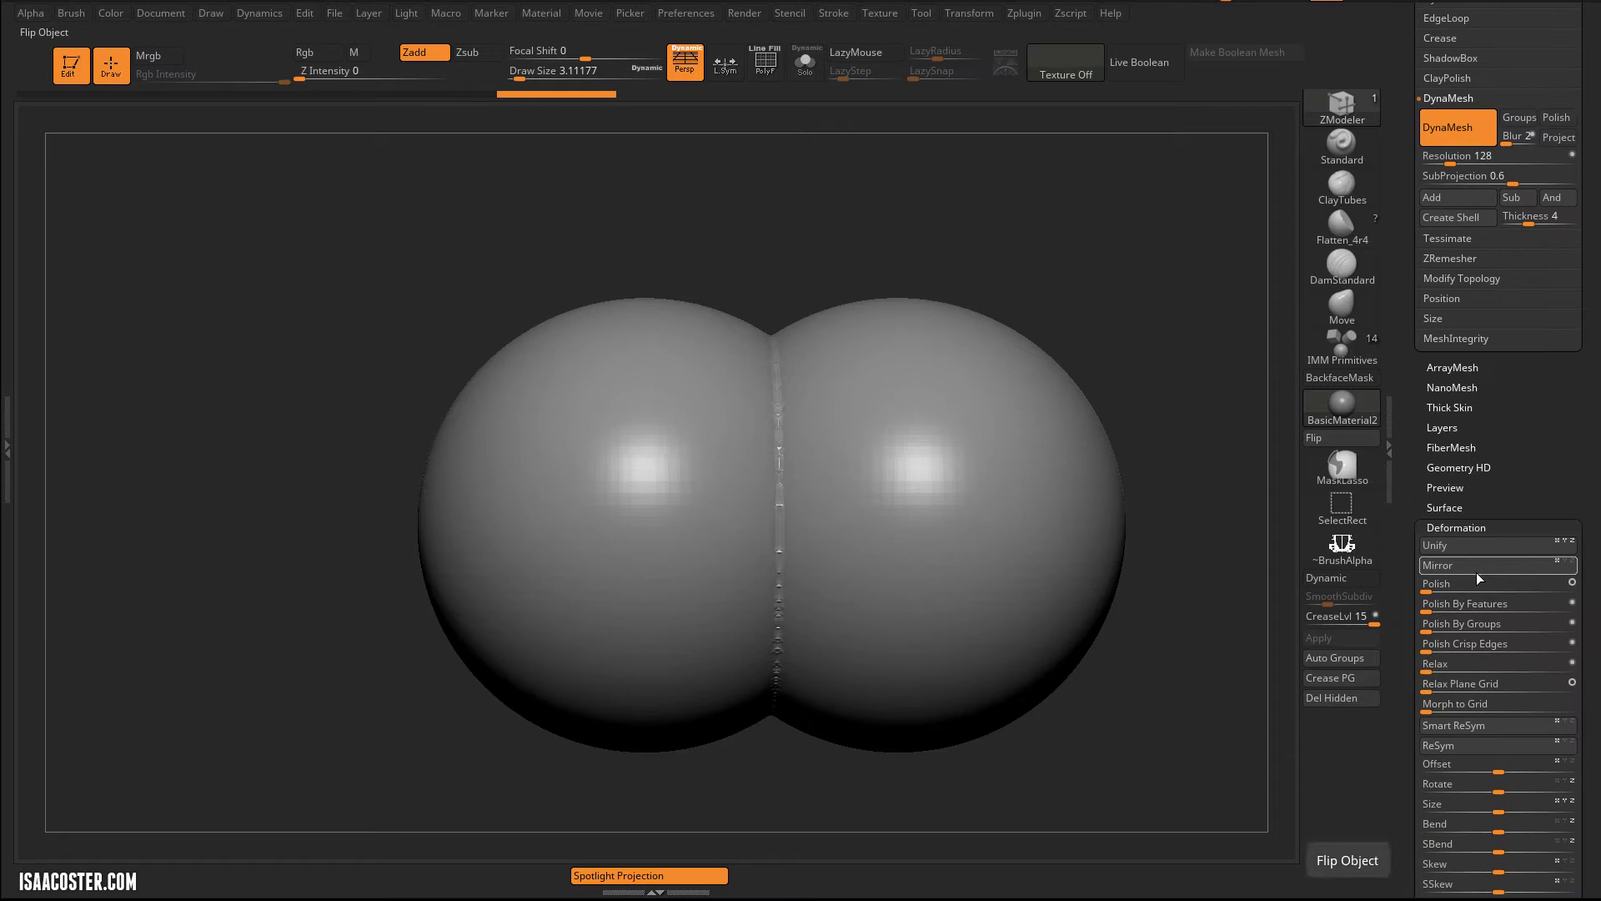
{"action": "left_click", "coordinate": [1476, 277]}
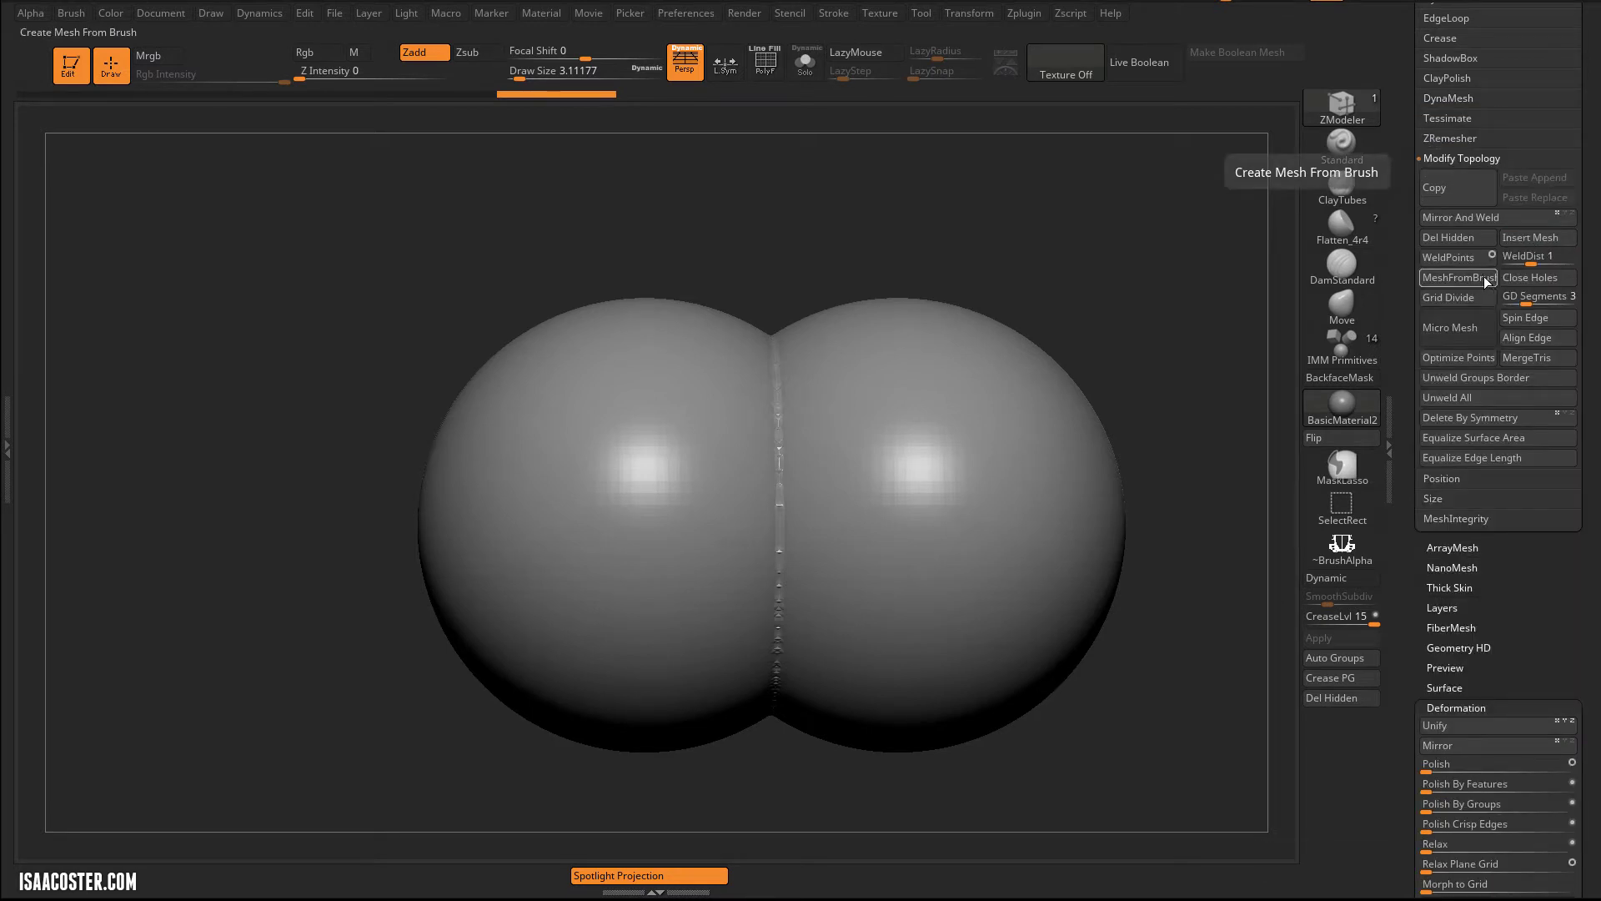
{"action": "left_click", "coordinate": [1471, 221]}
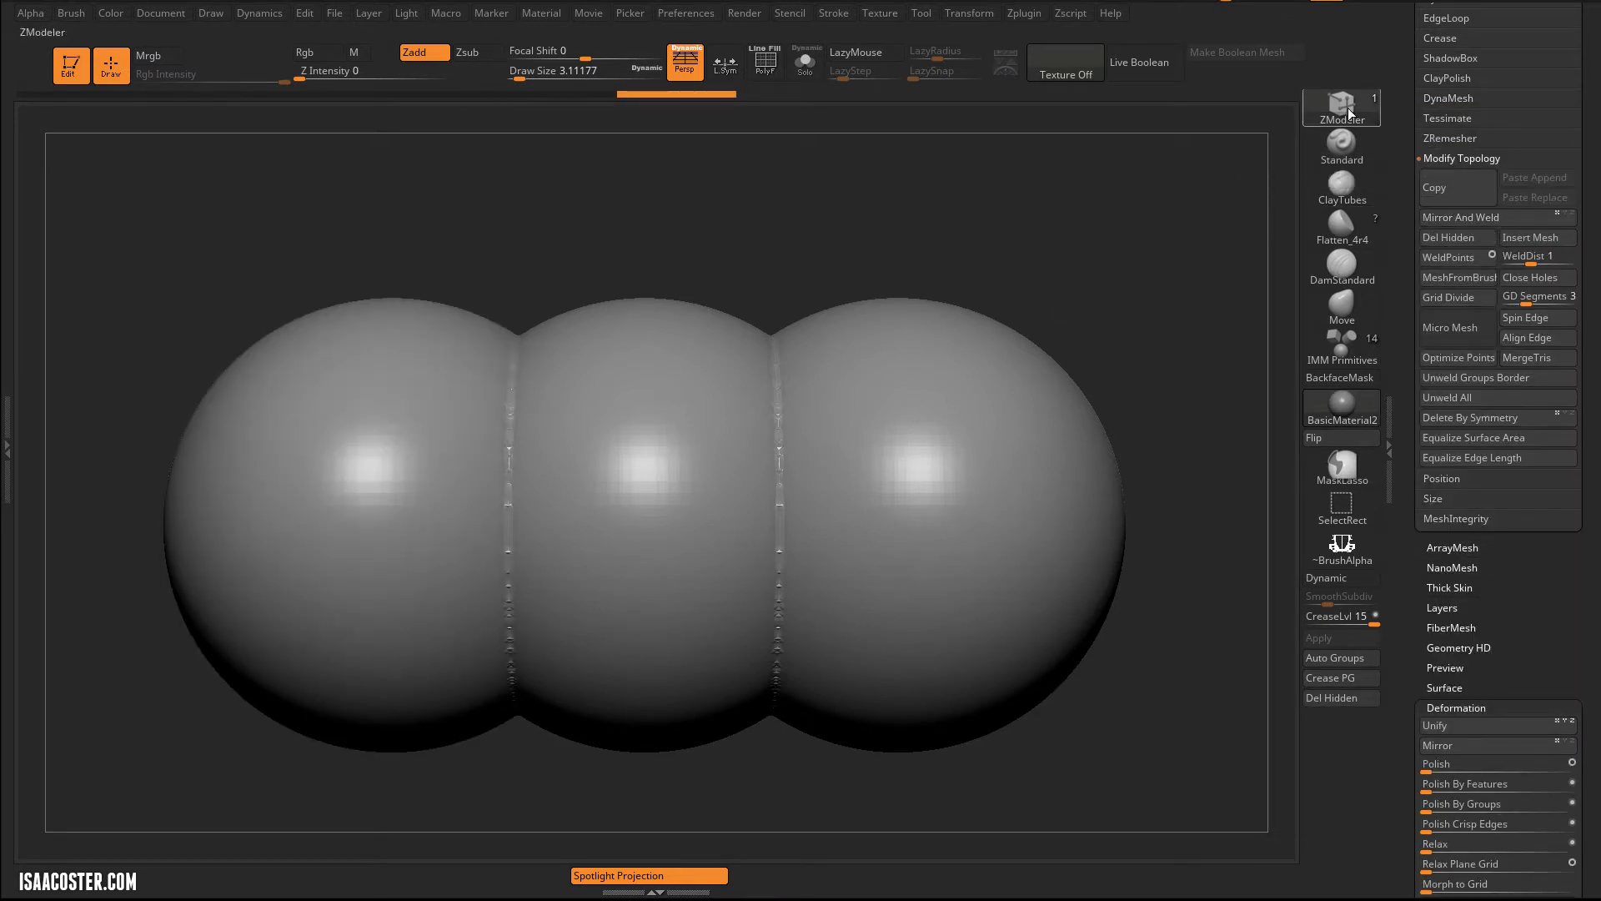
Step: Re-DynaMesh the three-lobed form and smooth its seams with a Polish deformation of about 9
{"action": "left_click", "coordinate": [1357, 312]}
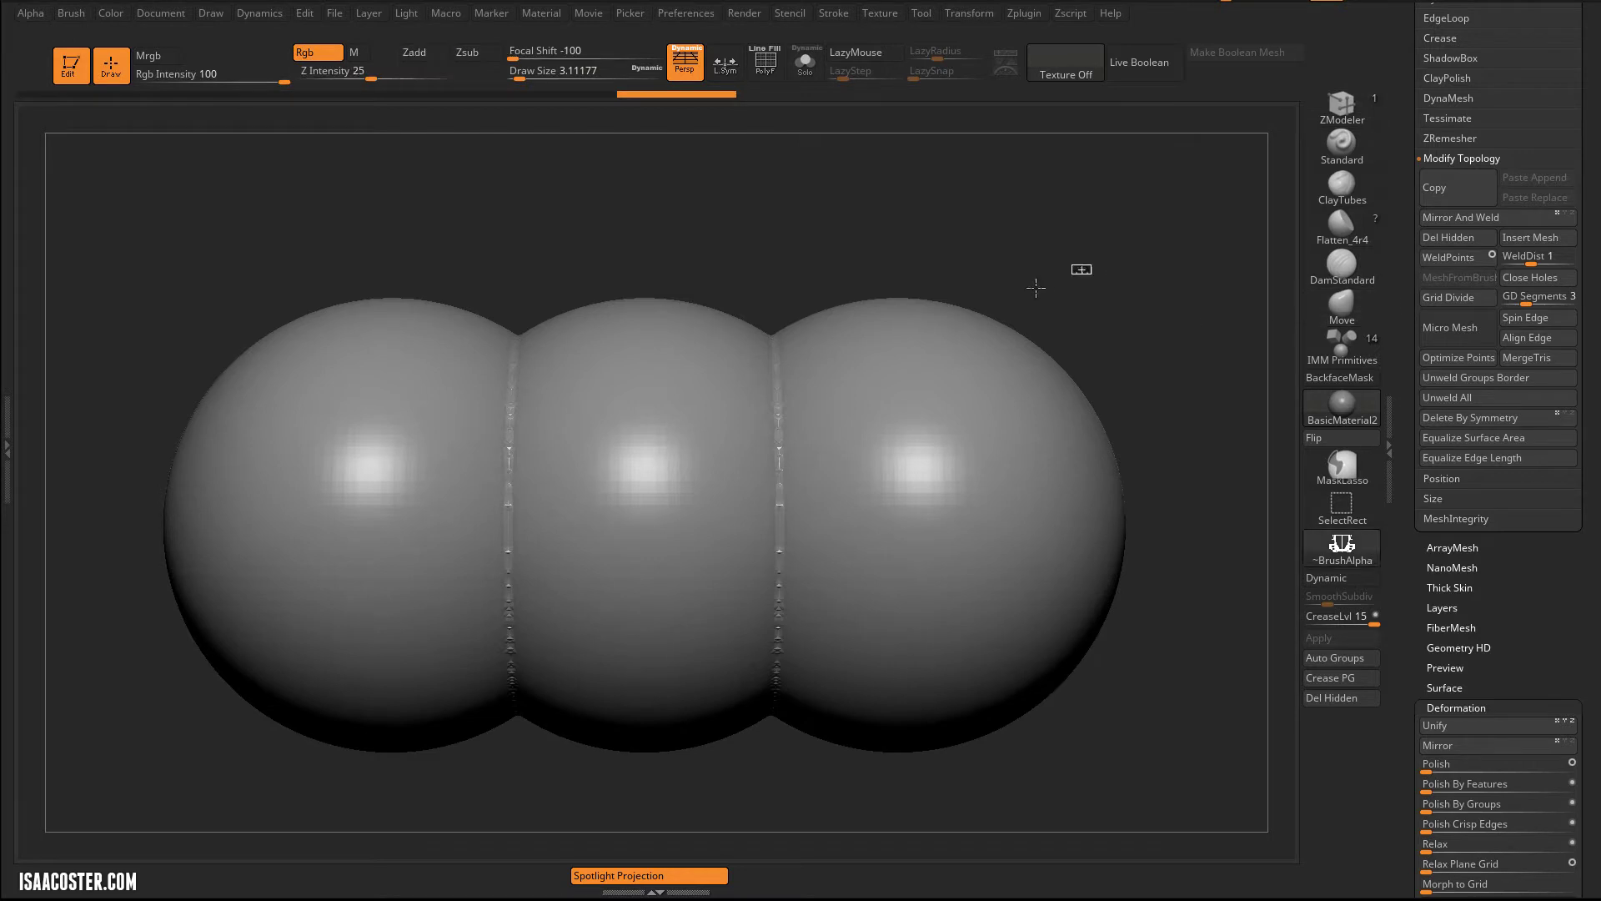
{"action": "scroll", "coordinate": [1429, 540], "scroll_direction": "up", "scroll_amount": 3}
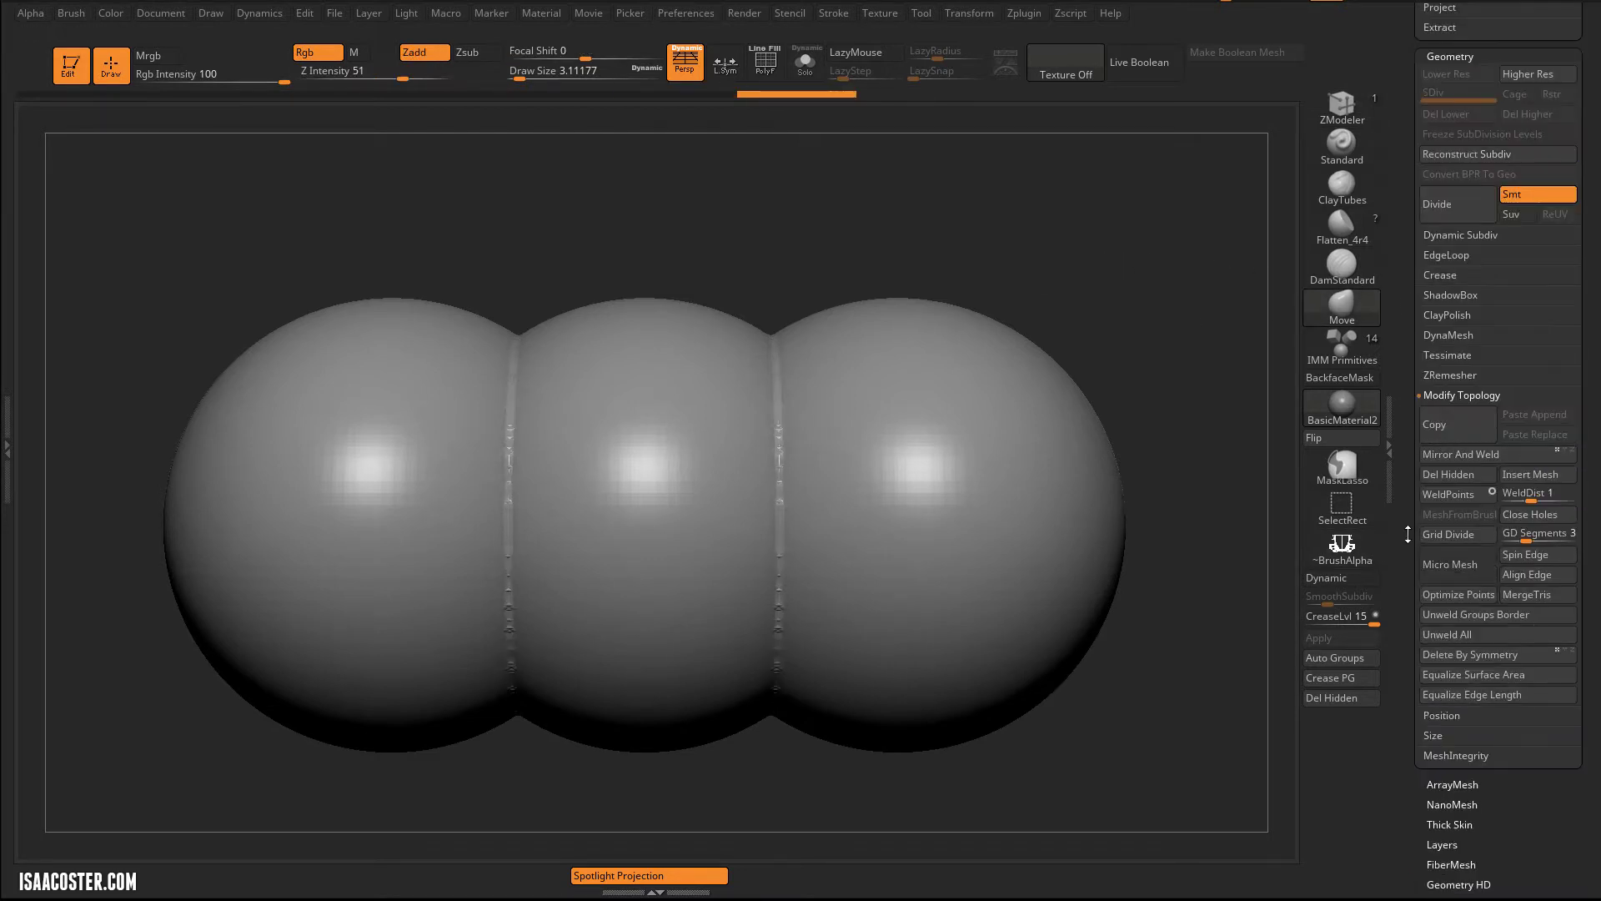
{"action": "scroll", "coordinate": [1407, 533], "scroll_direction": "down", "scroll_amount": 8}
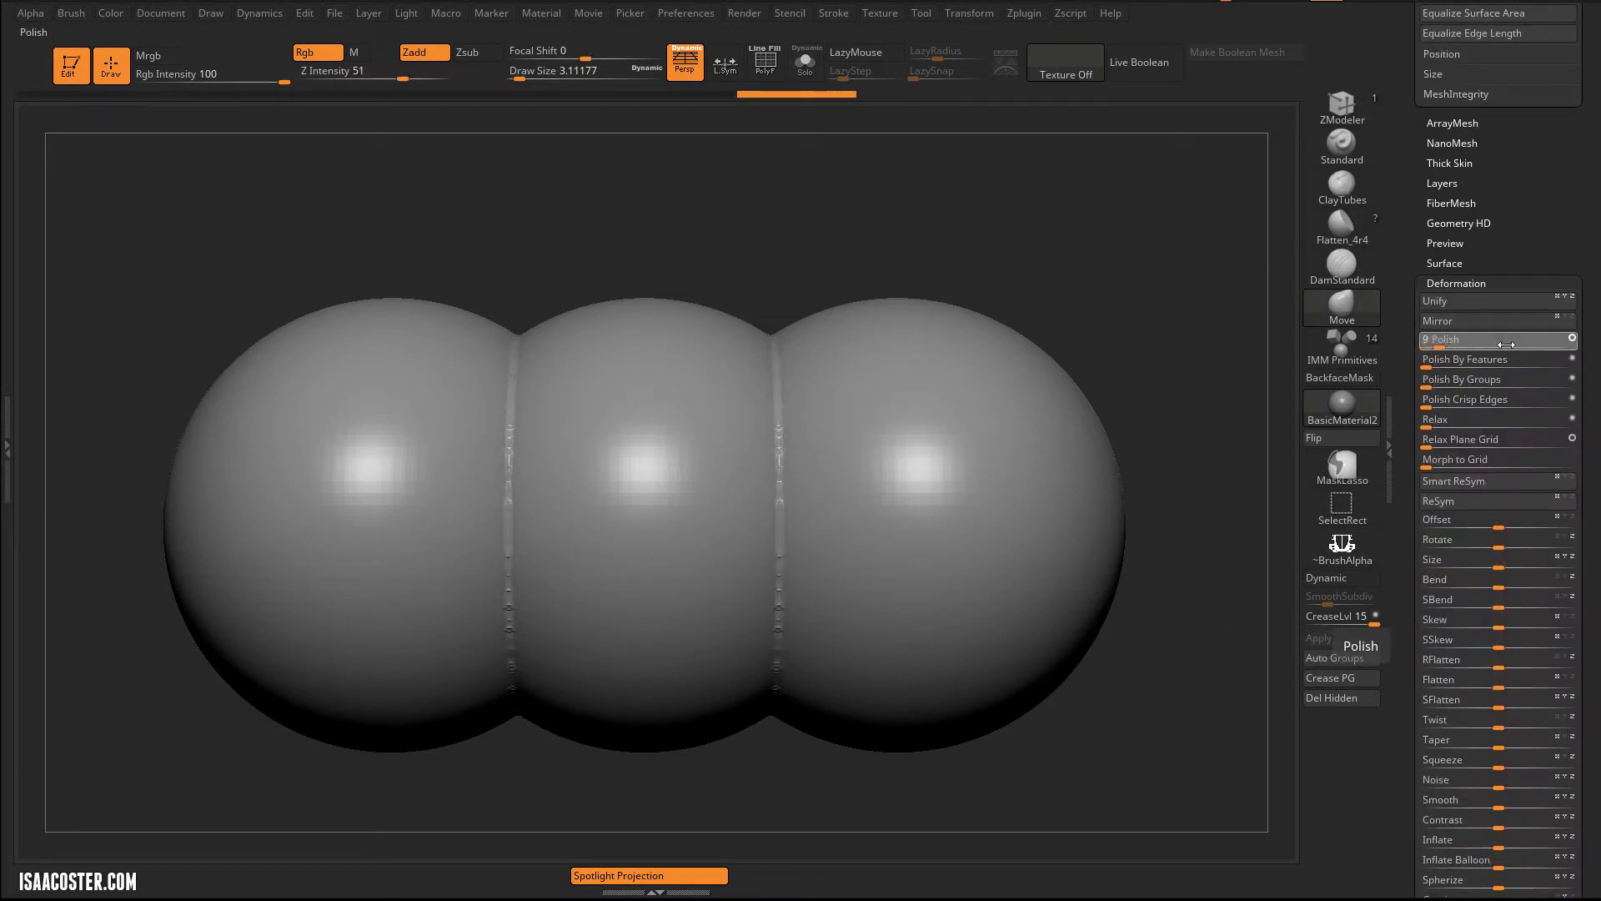
{"action": "left_click_drag", "start_coordinate": [1507, 345], "coordinate": [1508, 345]}
Step: Stretch the three-lobed form along the Y axis into tall oval lobes
{"action": "key", "text": "w"}
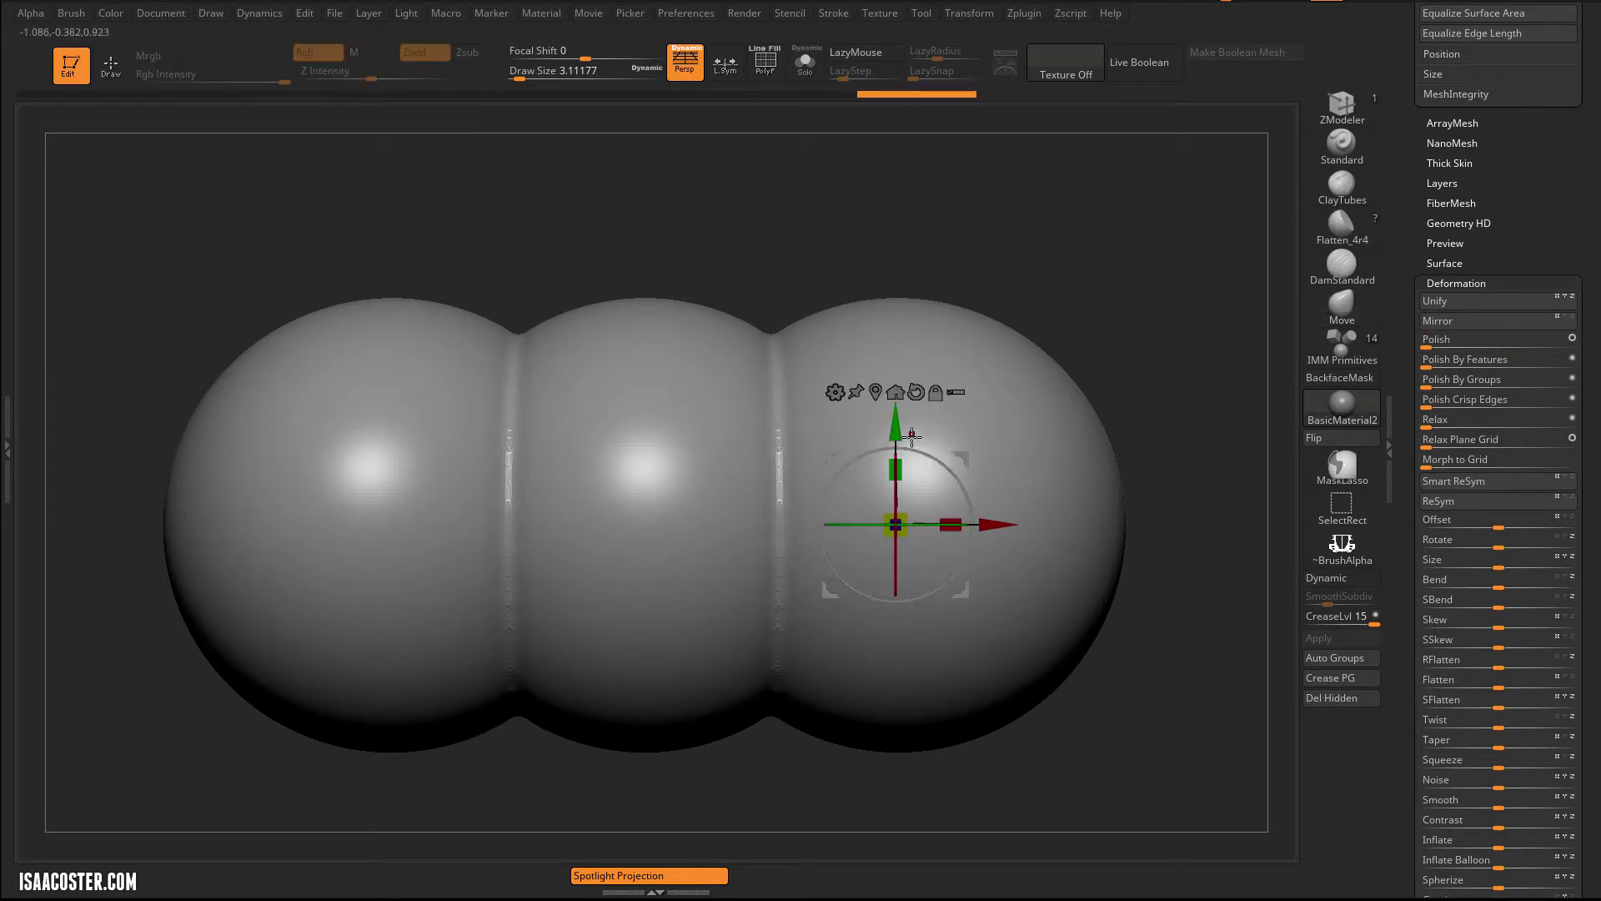
{"action": "left_click_drag", "start_coordinate": [895, 470], "coordinate": [900, 300]}
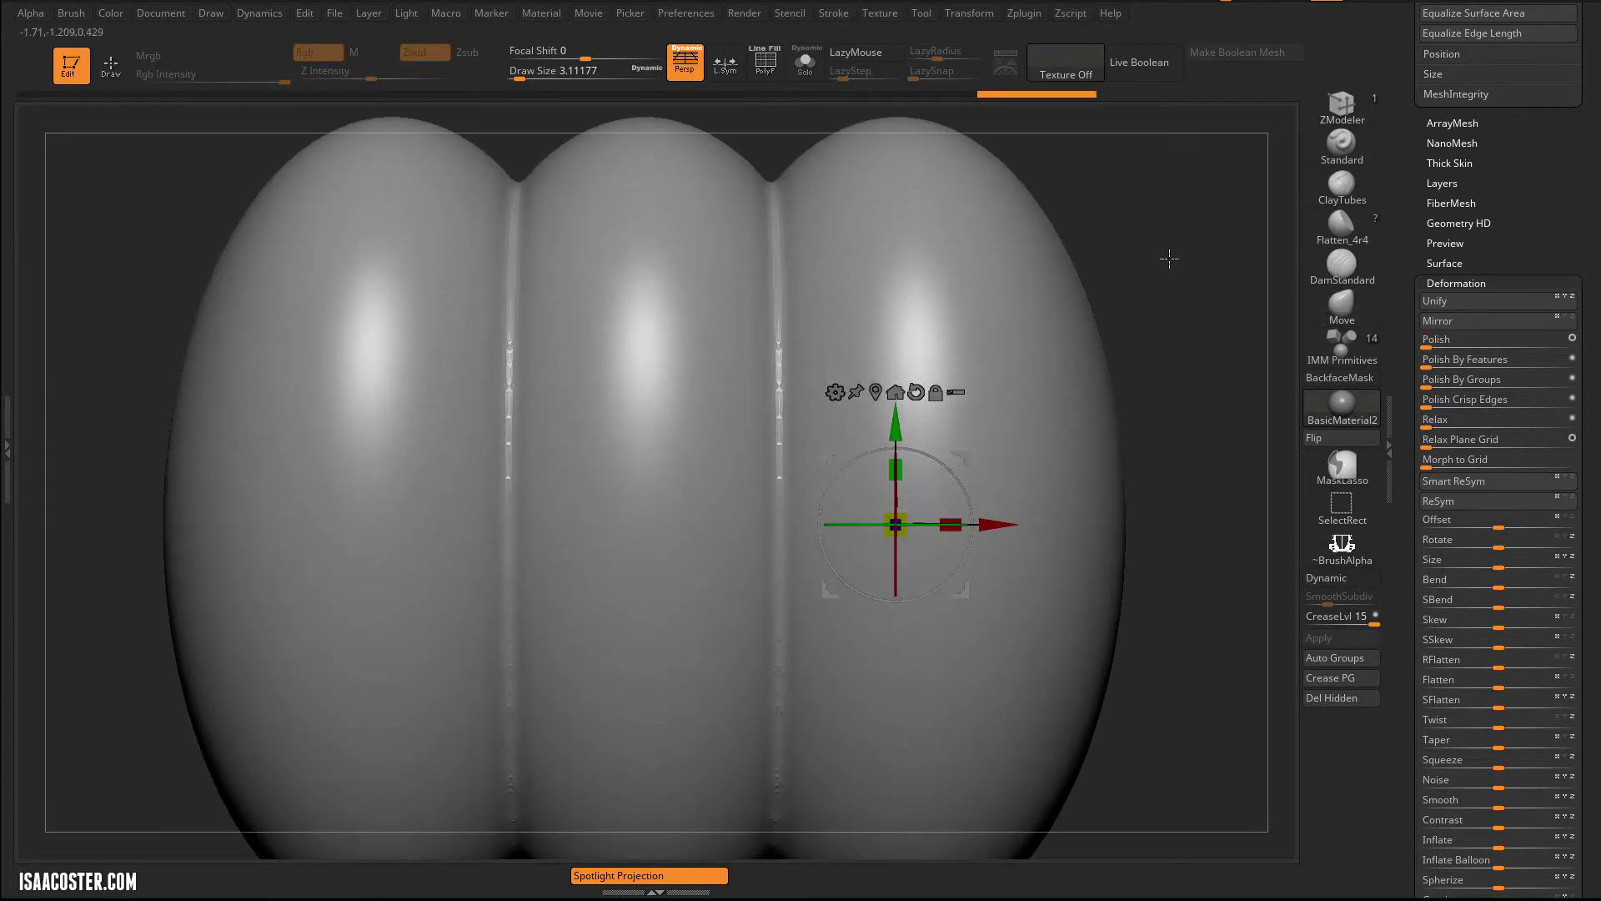
{"action": "key", "text": "q"}
{"action": "key", "text": "f"}
{"action": "mouse_move", "coordinate": [1170, 259]}
{"action": "left_mouse_down"}
{"action": "mouse_move", "coordinate": [1126, 272]}
{"action": "mouse_move", "coordinate": [1165, 173]}
{"action": "mouse_move", "coordinate": [1135, 334]}
{"action": "left_mouse_up"}
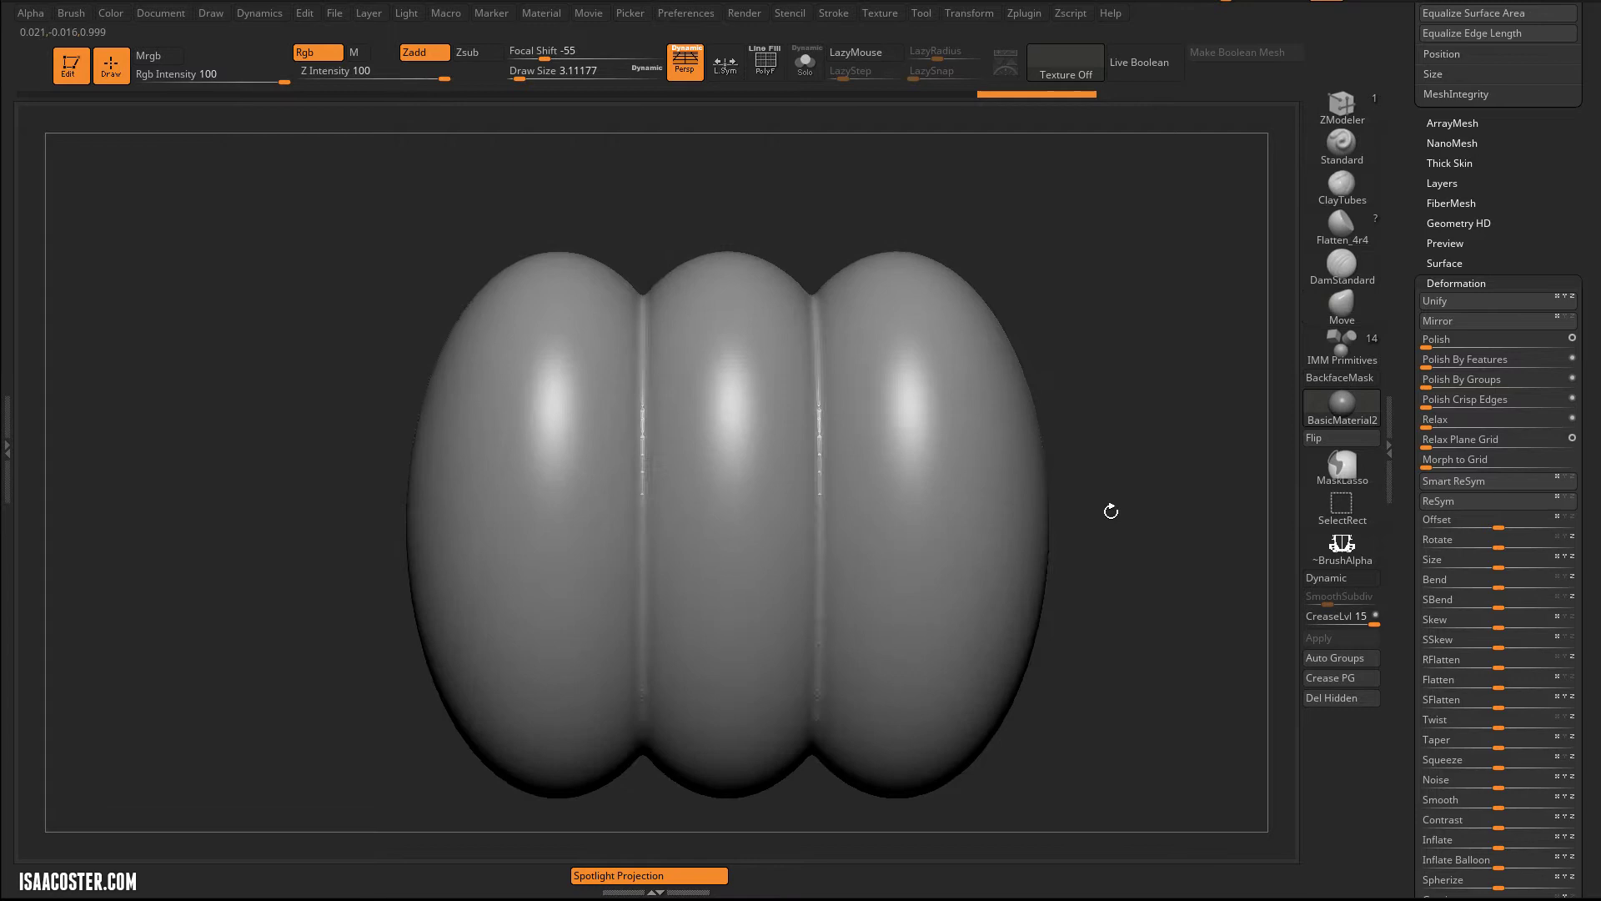
Step: Pull the middle and outer lobes outward into a bulging shape using the Move brush at draw size 1000
{"action": "key", "text": "b"}
{"action": "key", "text": "m"}
{"action": "key", "text": "v"}
{"action": "key", "text": "s"}
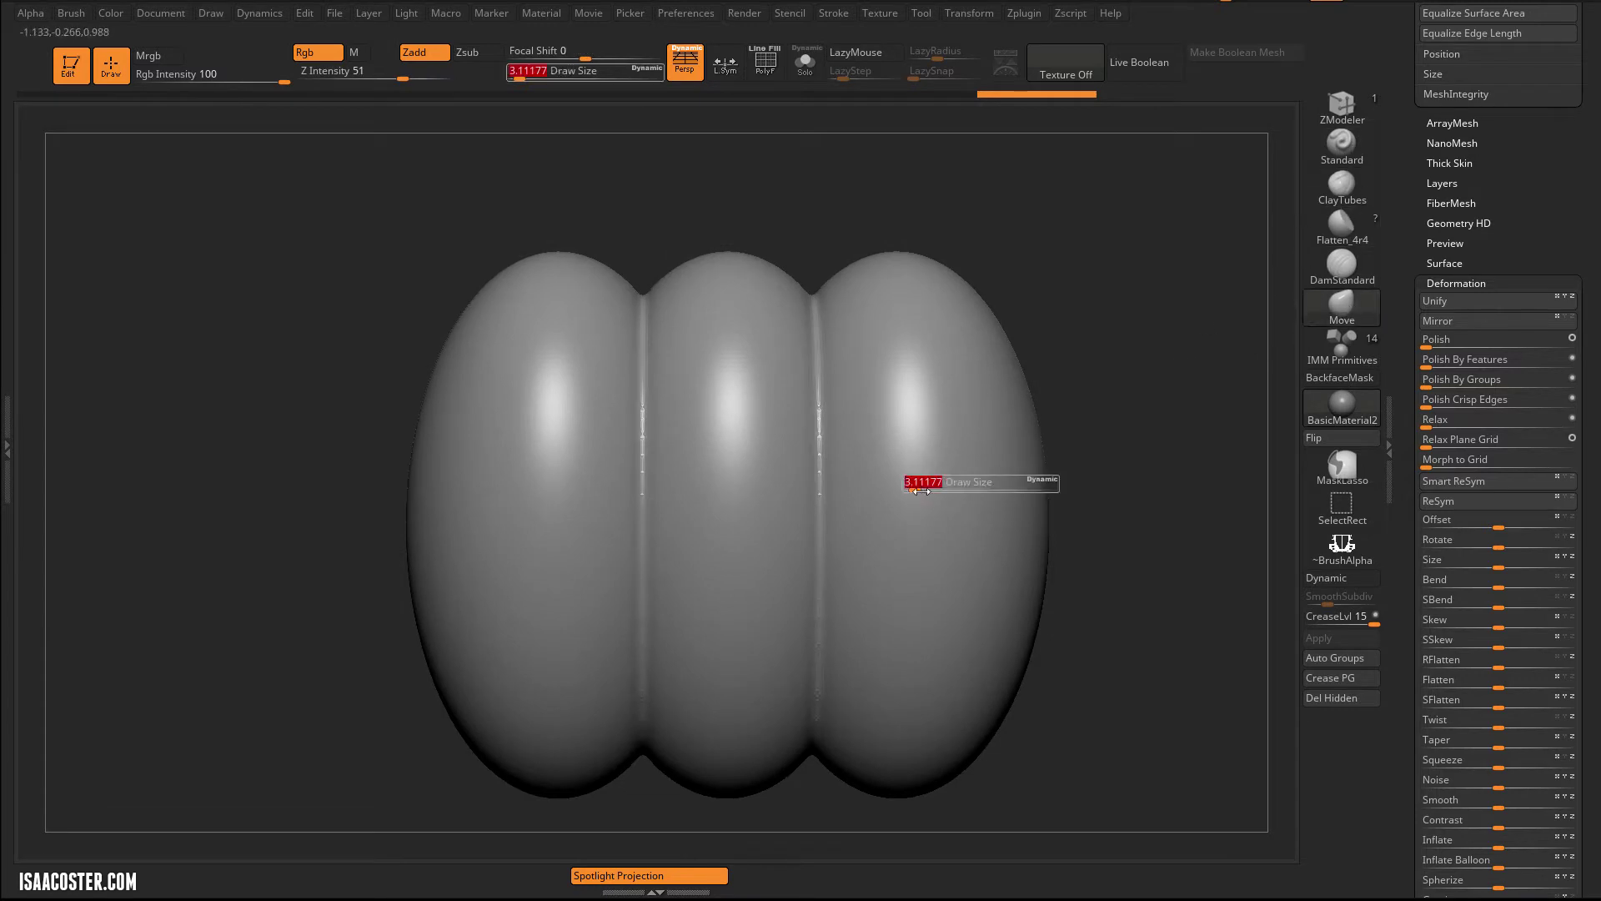
{"action": "left_click_drag", "start_coordinate": [905, 478], "coordinate": [1030, 482]}
{"action": "left_click", "coordinate": [1338, 307]}
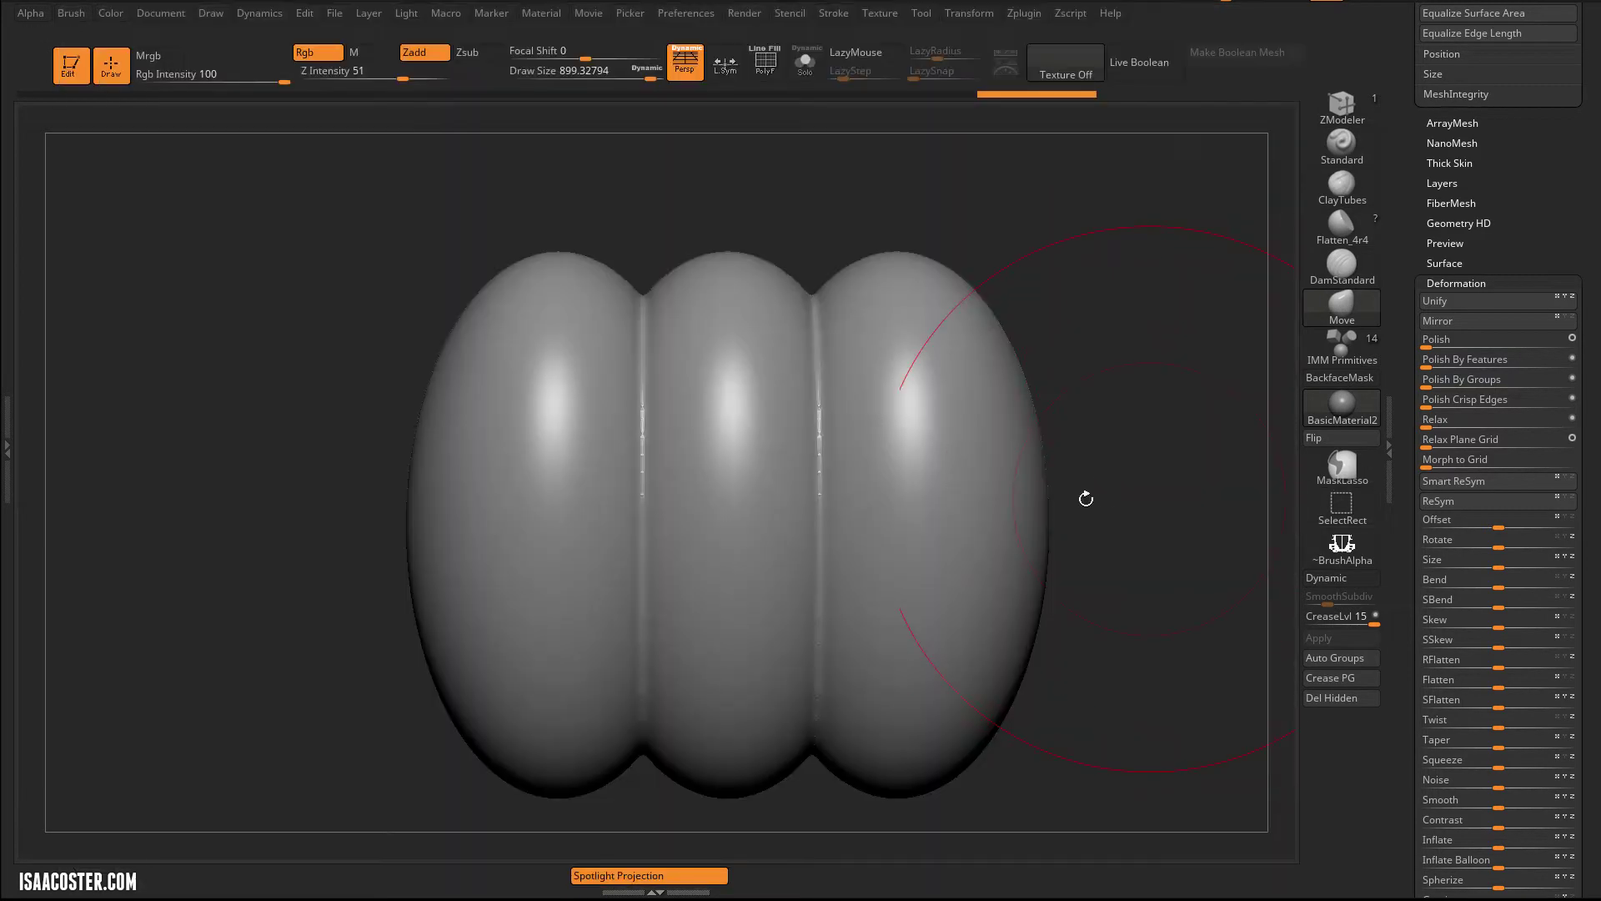
{"action": "mouse_move", "coordinate": [1072, 486]}
{"action": "left_mouse_down"}
{"action": "mouse_move", "coordinate": [1051, 419]}
{"action": "mouse_move", "coordinate": [858, 438]}
{"action": "left_mouse_up"}
{"action": "key", "text": "s"}
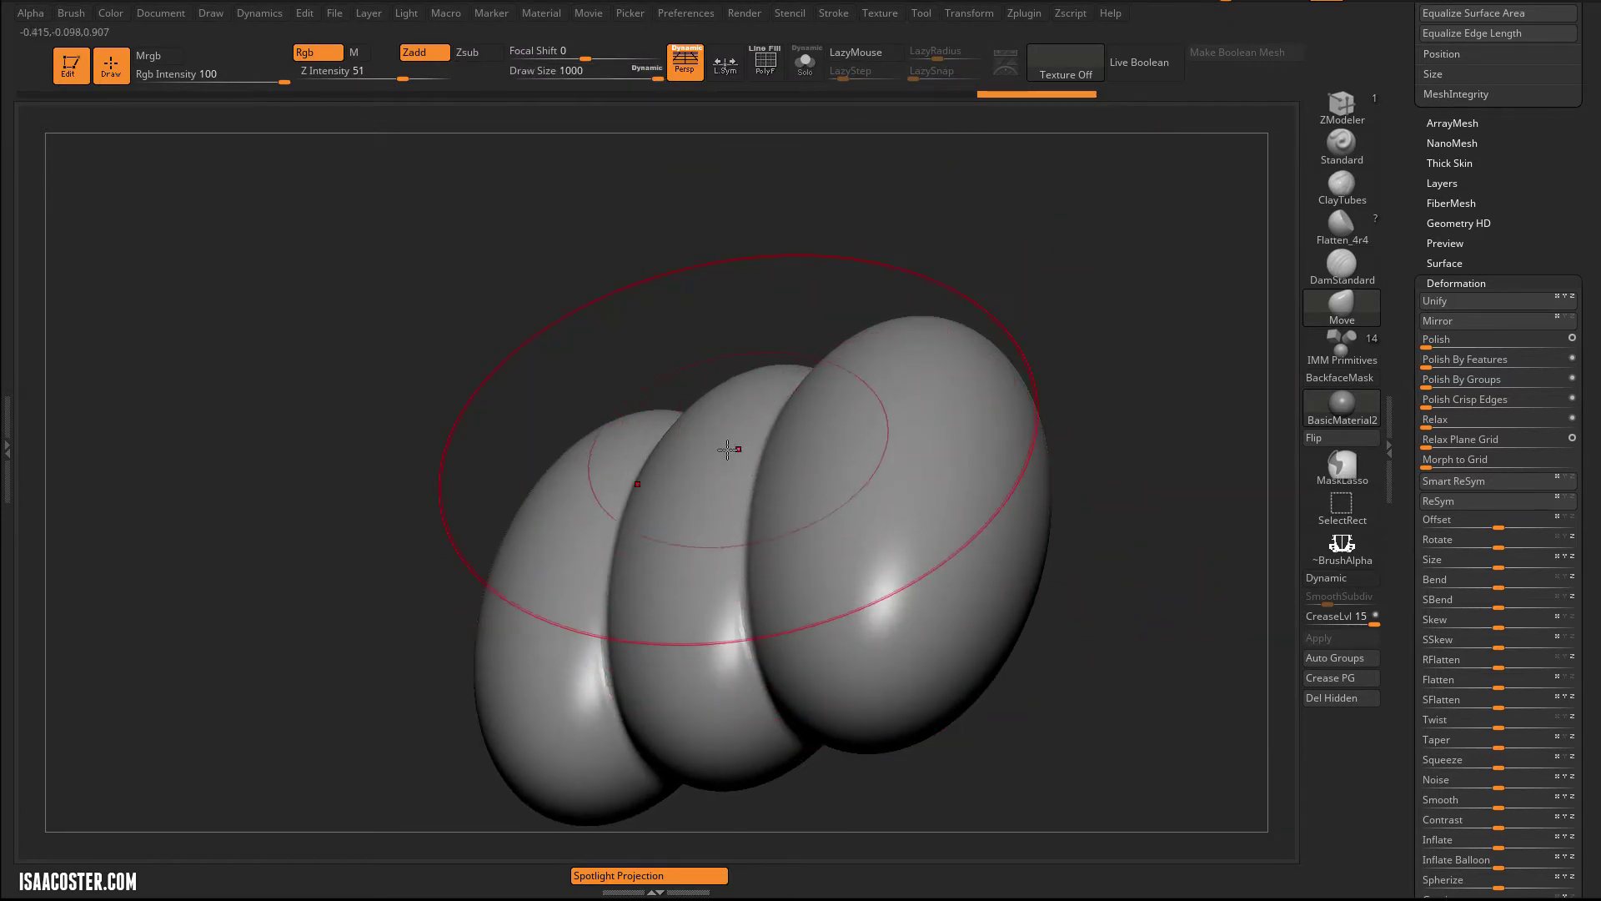
{"action": "left_click_drag", "start_coordinate": [729, 451], "coordinate": [668, 375]}
{"action": "left_click_drag", "start_coordinate": [1025, 313], "coordinate": [1072, 311]}
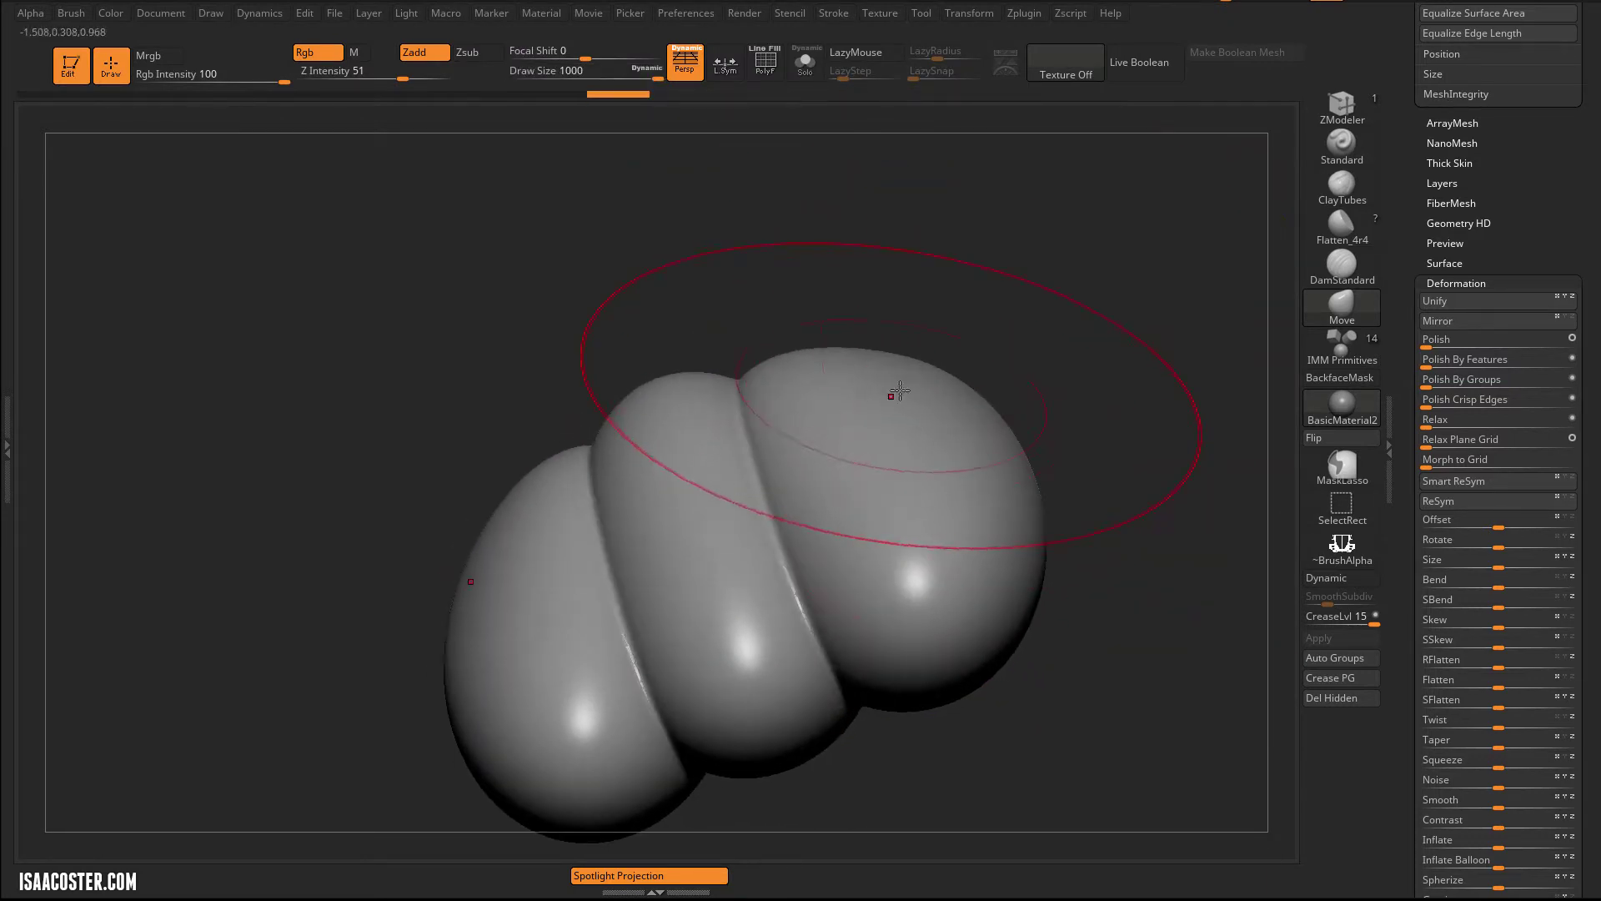
{"action": "left_click_drag", "start_coordinate": [893, 393], "coordinate": [997, 322]}
{"action": "mouse_move", "coordinate": [1075, 254]}
{"action": "left_mouse_down"}
{"action": "mouse_move", "coordinate": [1108, 418]}
{"action": "mouse_move", "coordinate": [1084, 635]}
{"action": "mouse_move", "coordinate": [1027, 626]}
{"action": "left_mouse_up"}
Step: Reduce the Move brush's draw size to about 299
{"action": "key", "text": "s"}
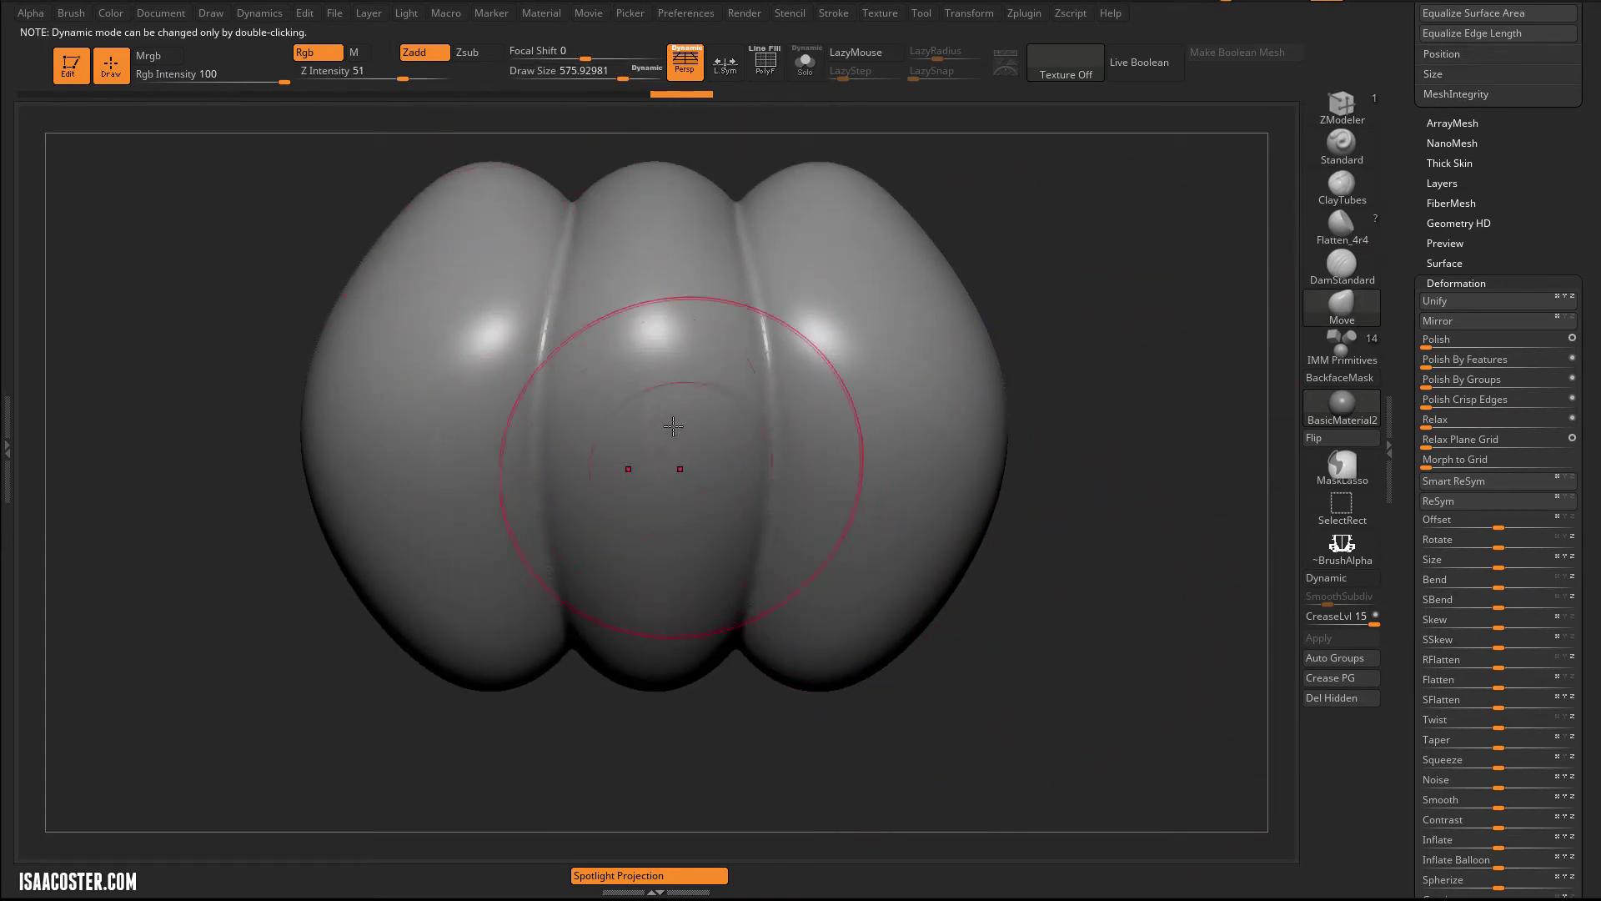
{"action": "key", "text": "s"}
{"action": "left_click_drag", "start_coordinate": [654, 397], "coordinate": [665, 428]}
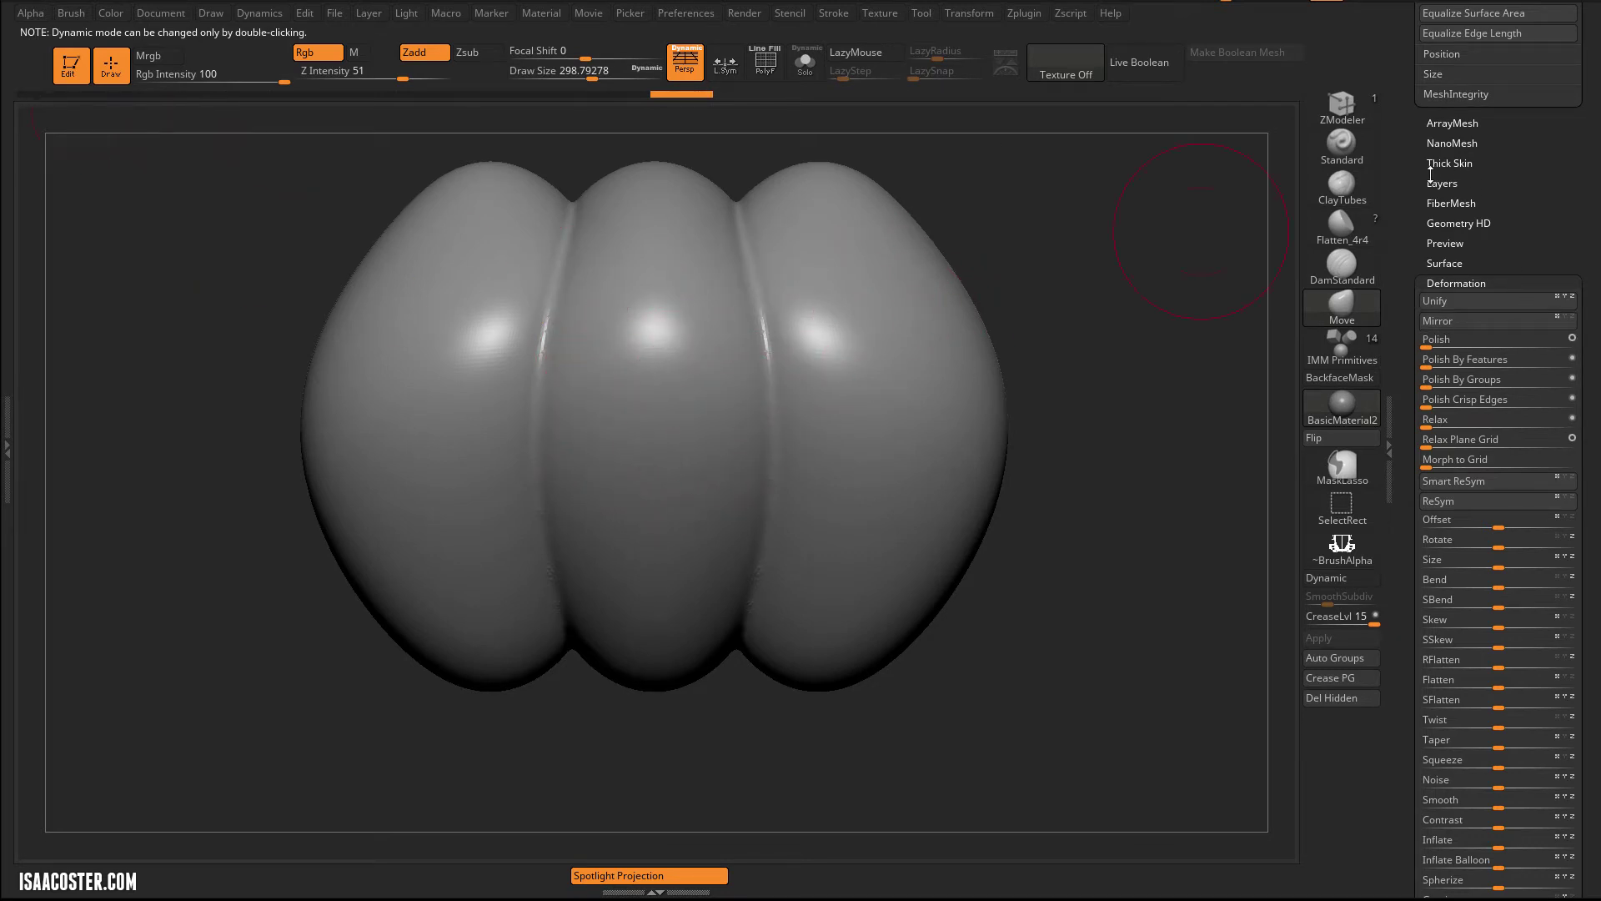
Step: Switch back to the PM3D_Cube3D_2 plate tool and view it from the front with perspective turned off
{"action": "left_click_drag", "start_coordinate": [1408, 171], "coordinate": [1426, 408]}
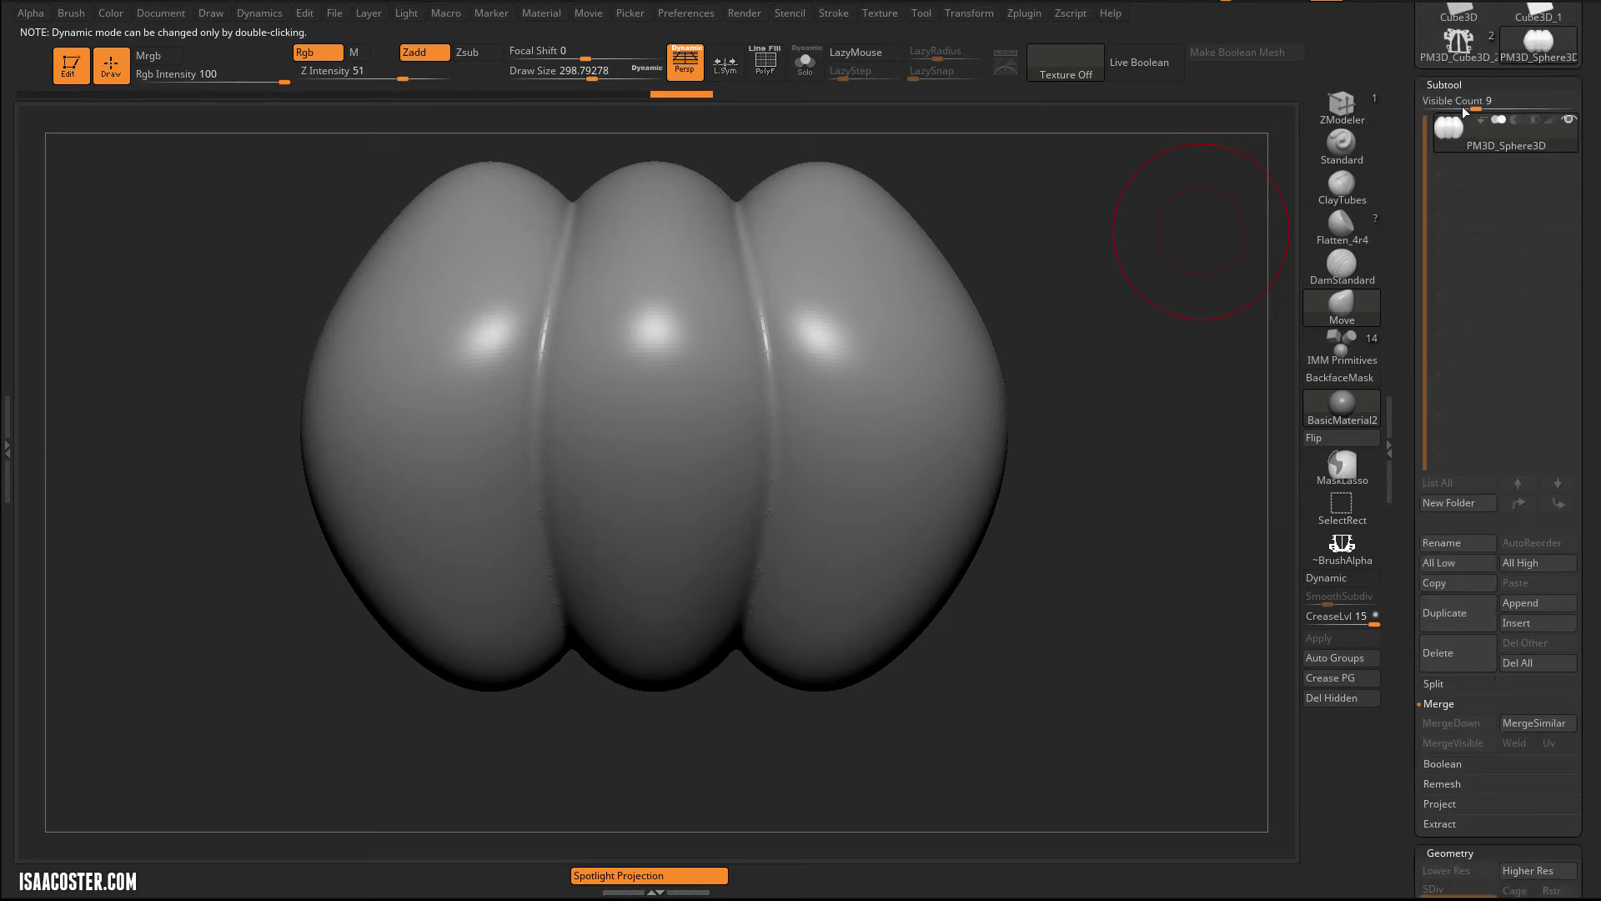
{"action": "left_click", "coordinate": [1458, 41]}
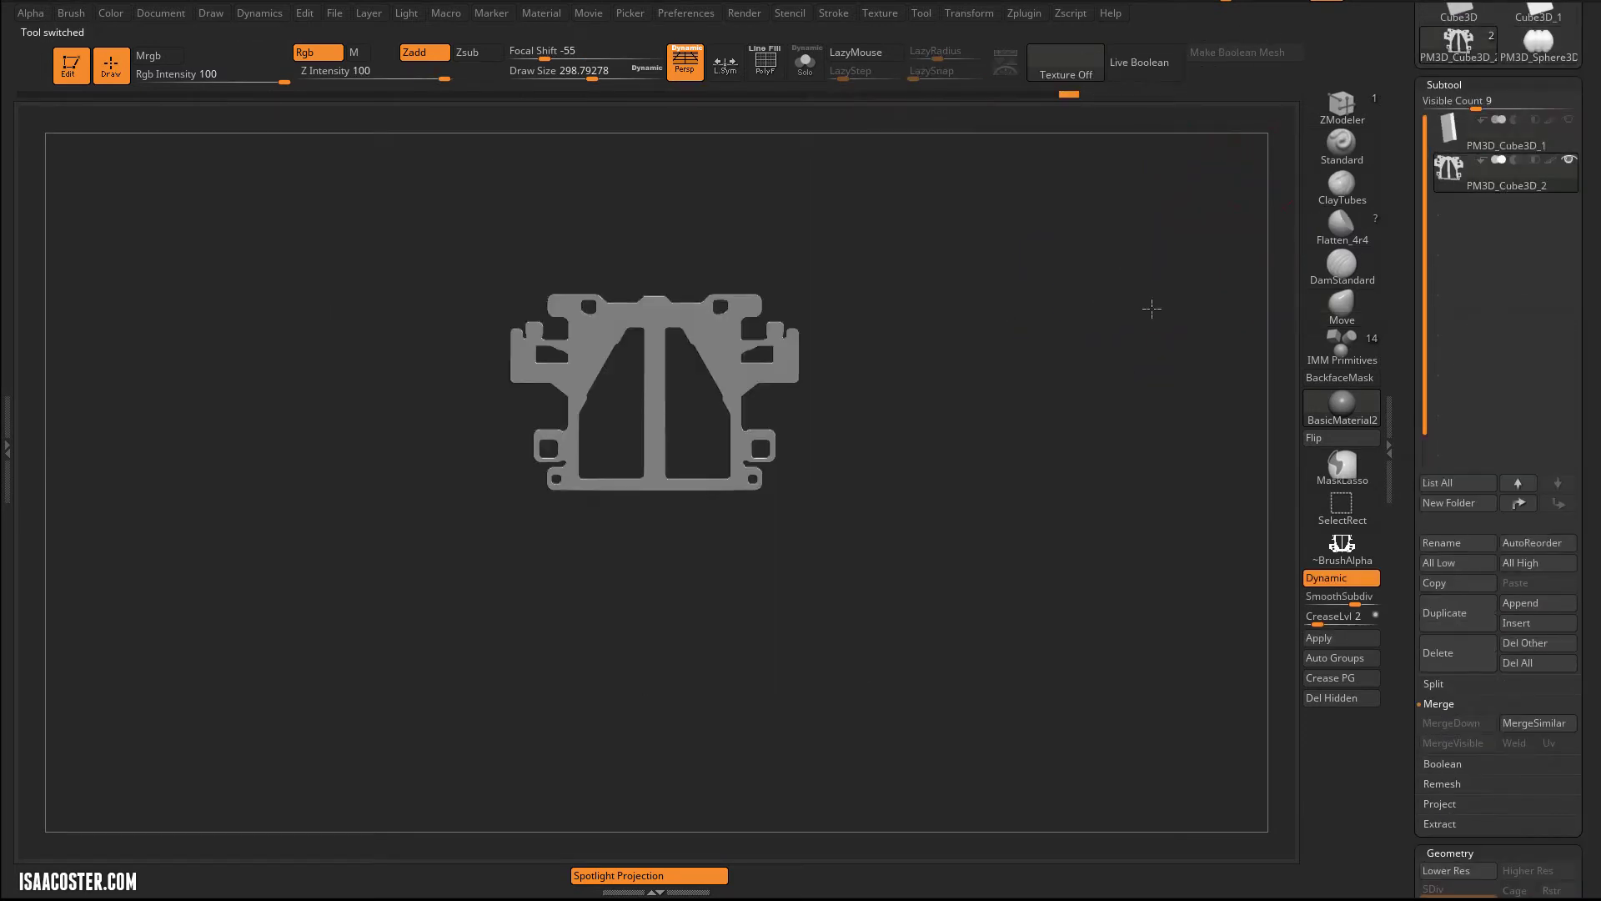
{"action": "left_click", "coordinate": [695, 61]}
{"action": "left_click_drag", "start_coordinate": [1026, 286], "coordinate": [1059, 584], "text": "alt"}
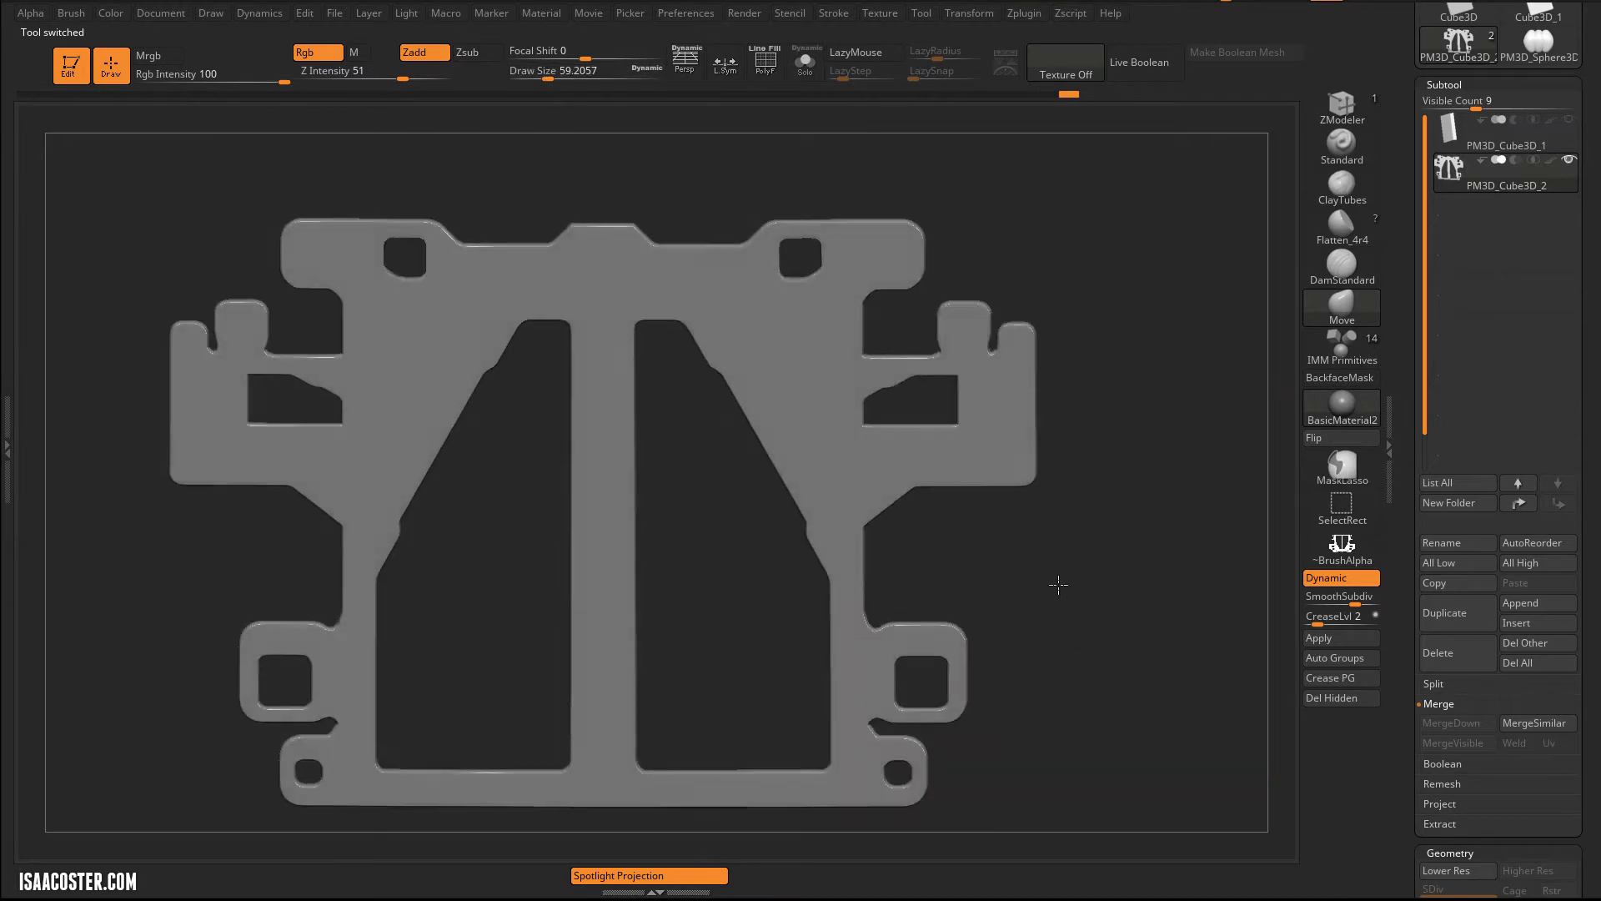
Step: Examine the plate's base polygon wireframe without dynamic subdivision, and restore the smoothed display
{"action": "key", "text": "shift+f"}
{"action": "left_click_drag", "start_coordinate": [729, 536], "coordinate": [781, 567], "text": "alt"}
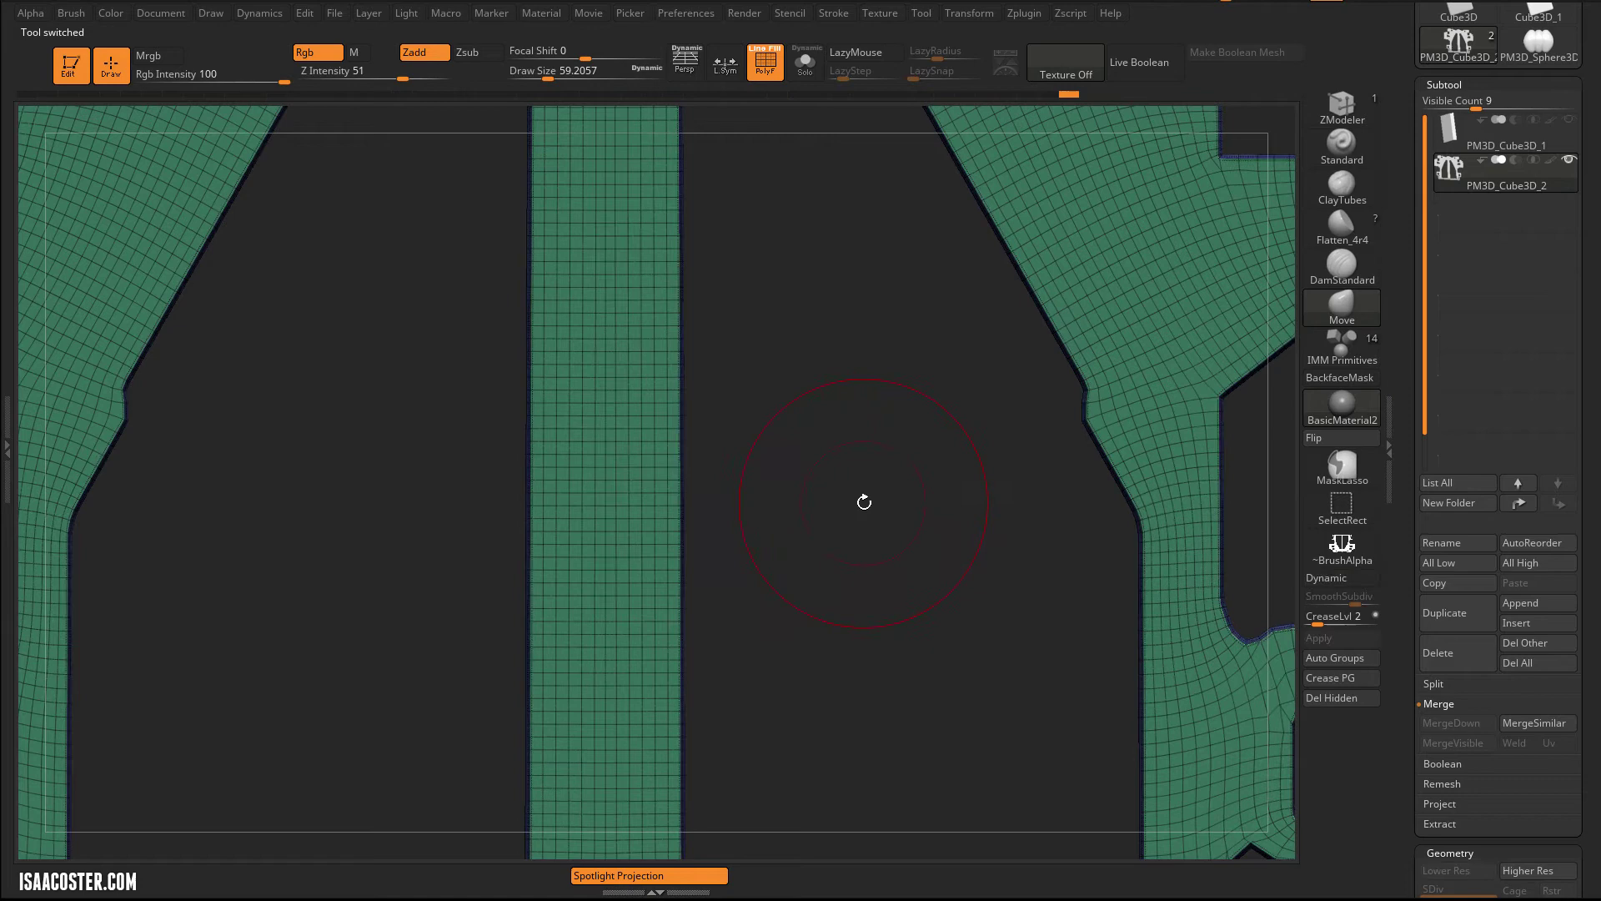
{"action": "key", "text": "shift+f"}
{"action": "key", "text": "ctrl+d"}
{"action": "left_click_drag", "start_coordinate": [851, 493], "coordinate": [811, 336], "text": "alt"}
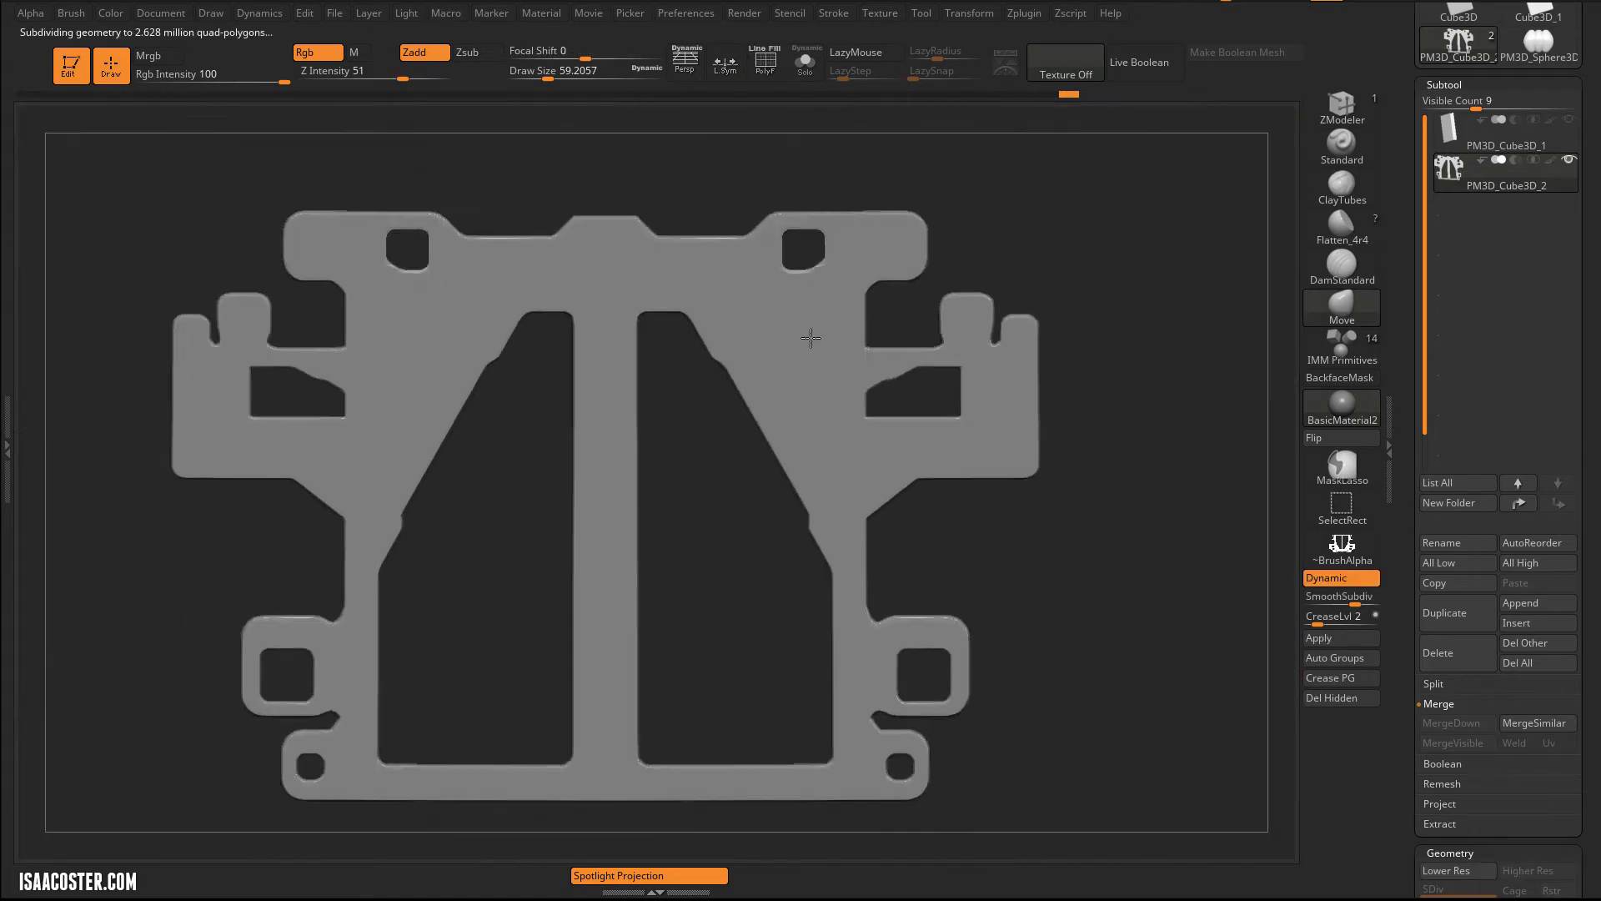
Step: Centre the gizmo on the plate and scale its depth by about 3.6 to thicken it
{"action": "key", "text": "f"}
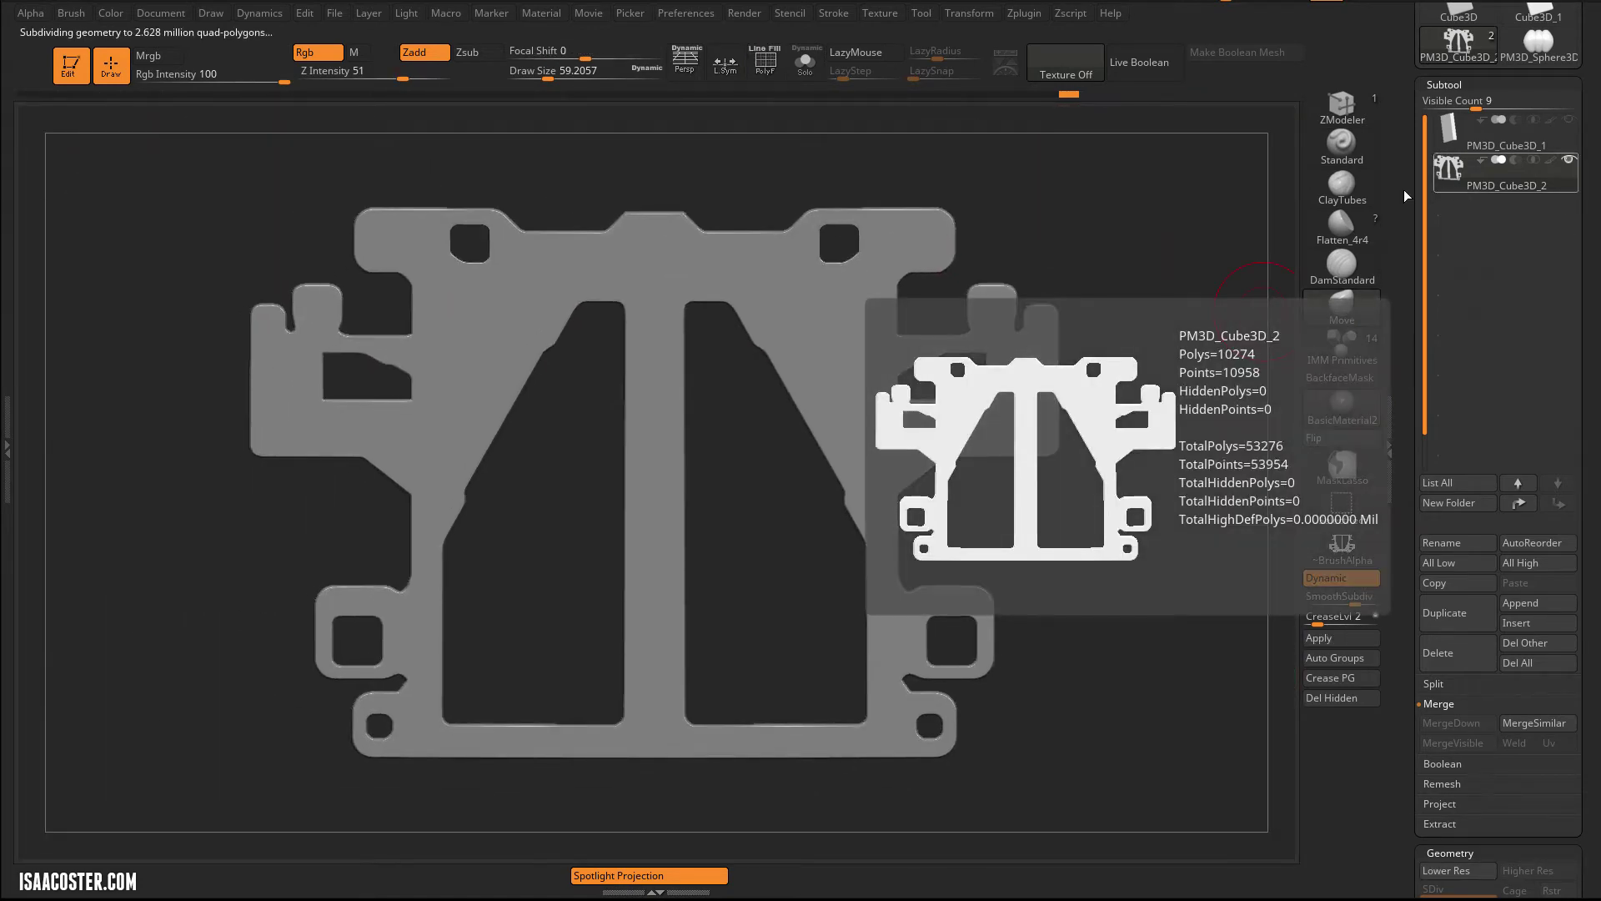
{"action": "left_click_drag", "start_coordinate": [1133, 215], "coordinate": [907, 310]}
{"action": "key", "text": "w"}
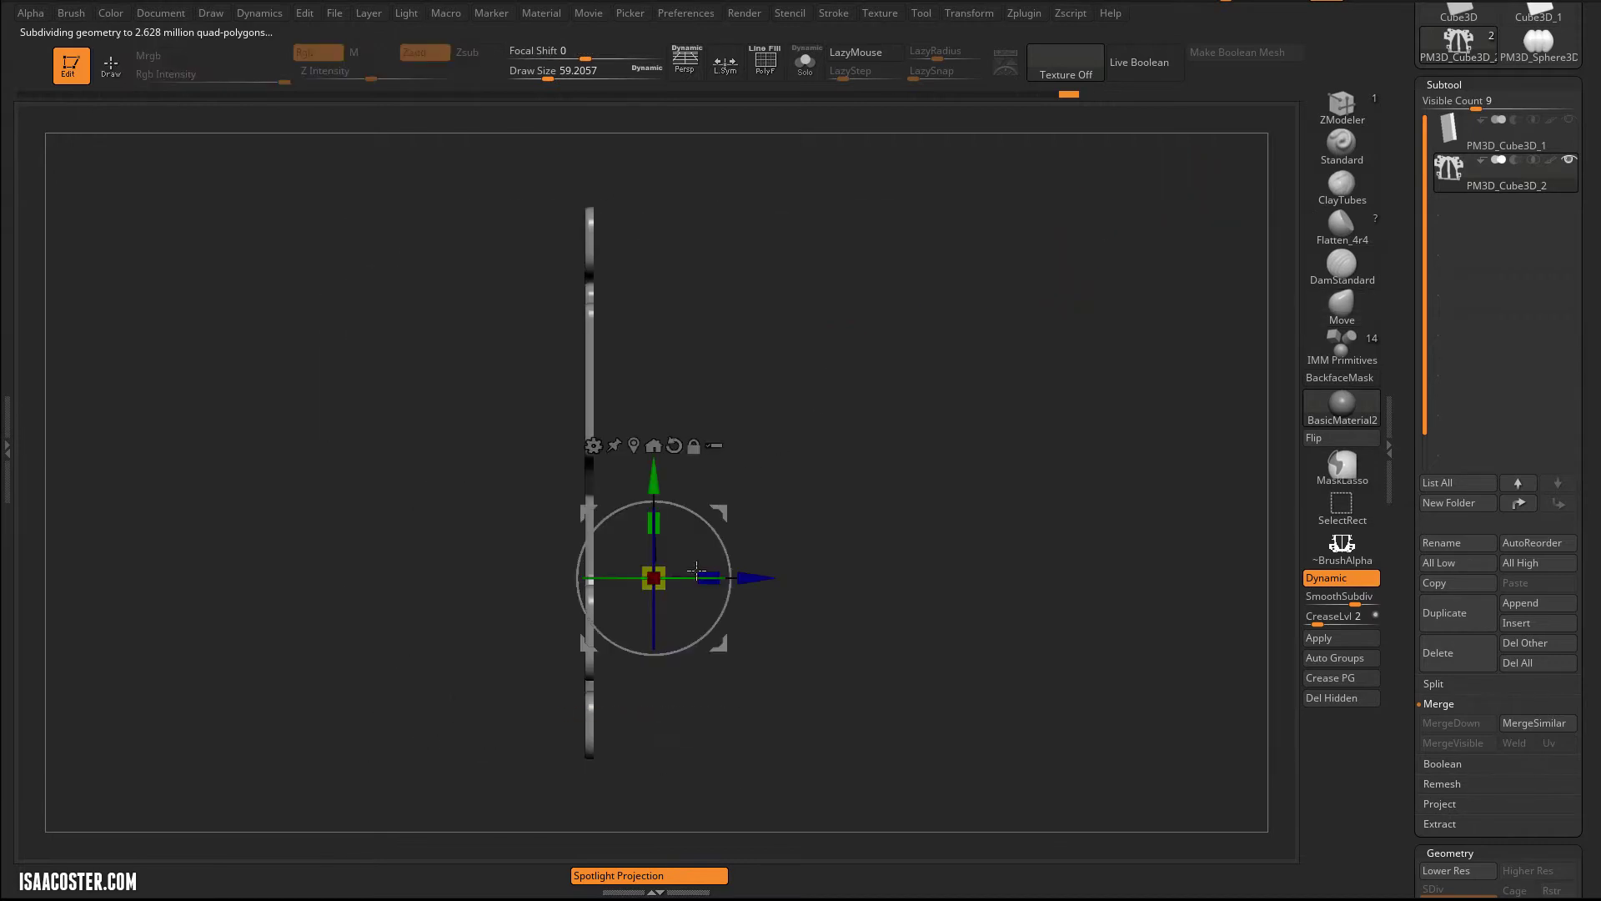
{"action": "left_click_drag", "start_coordinate": [660, 478], "coordinate": [1376, 478]}
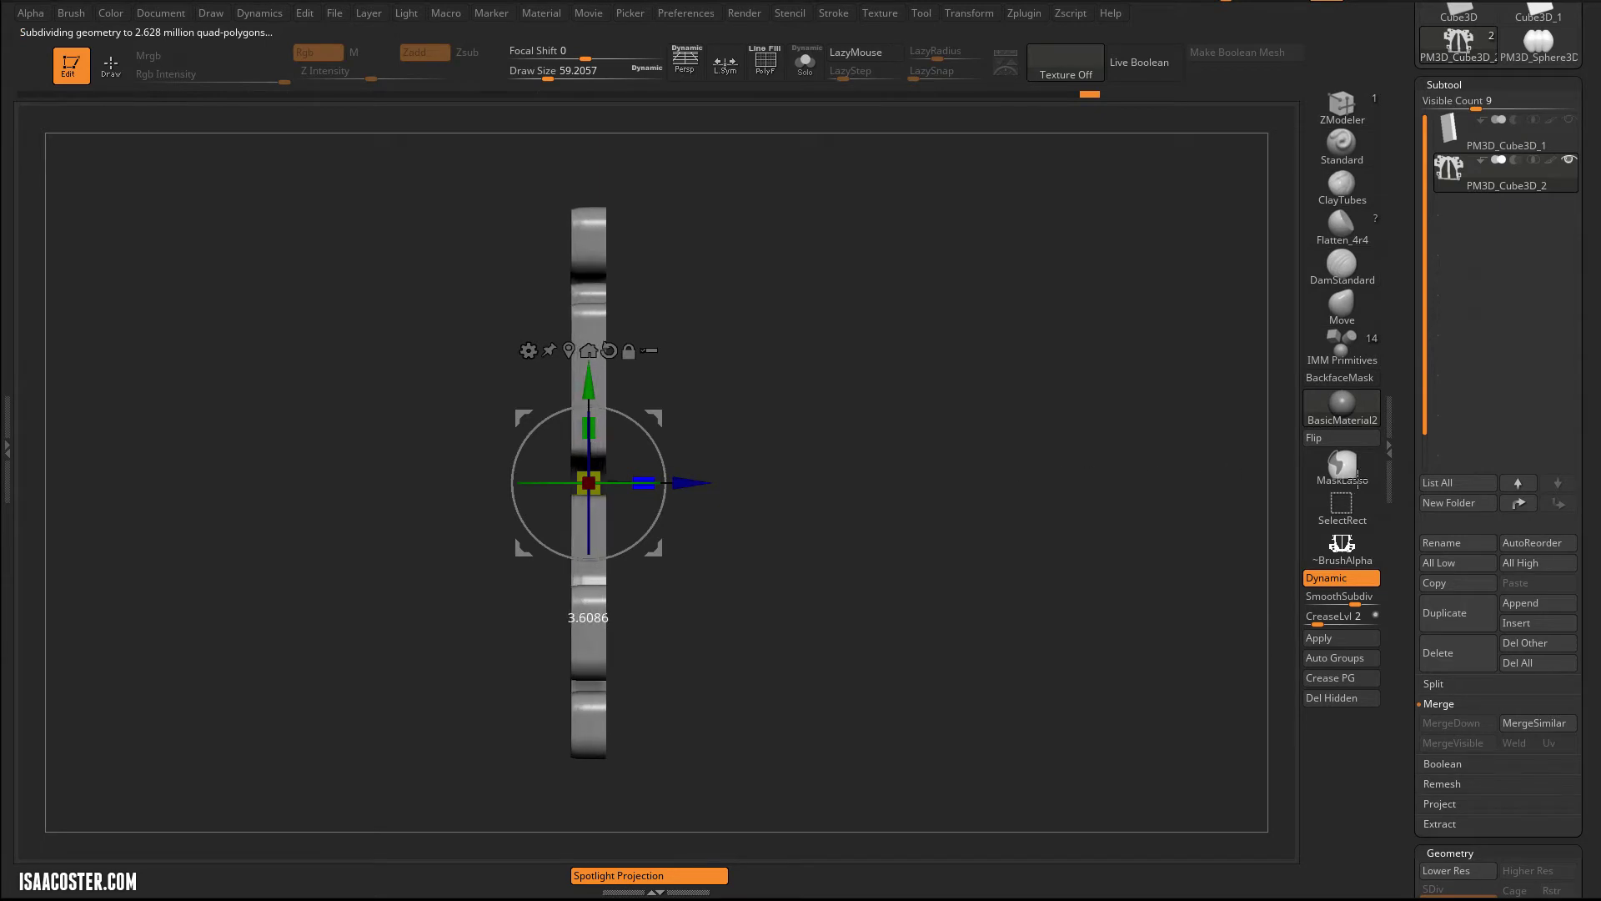
{"action": "mouse_move", "coordinate": [821, 479]}
{"action": "left_mouse_down"}
{"action": "mouse_move", "coordinate": [1012, 526]}
{"action": "mouse_move", "coordinate": [1038, 483]}
{"action": "mouse_move", "coordinate": [1235, 364]}
{"action": "left_mouse_up"}
{"action": "key", "text": "q"}
{"action": "mouse_move", "coordinate": [1458, 184]}
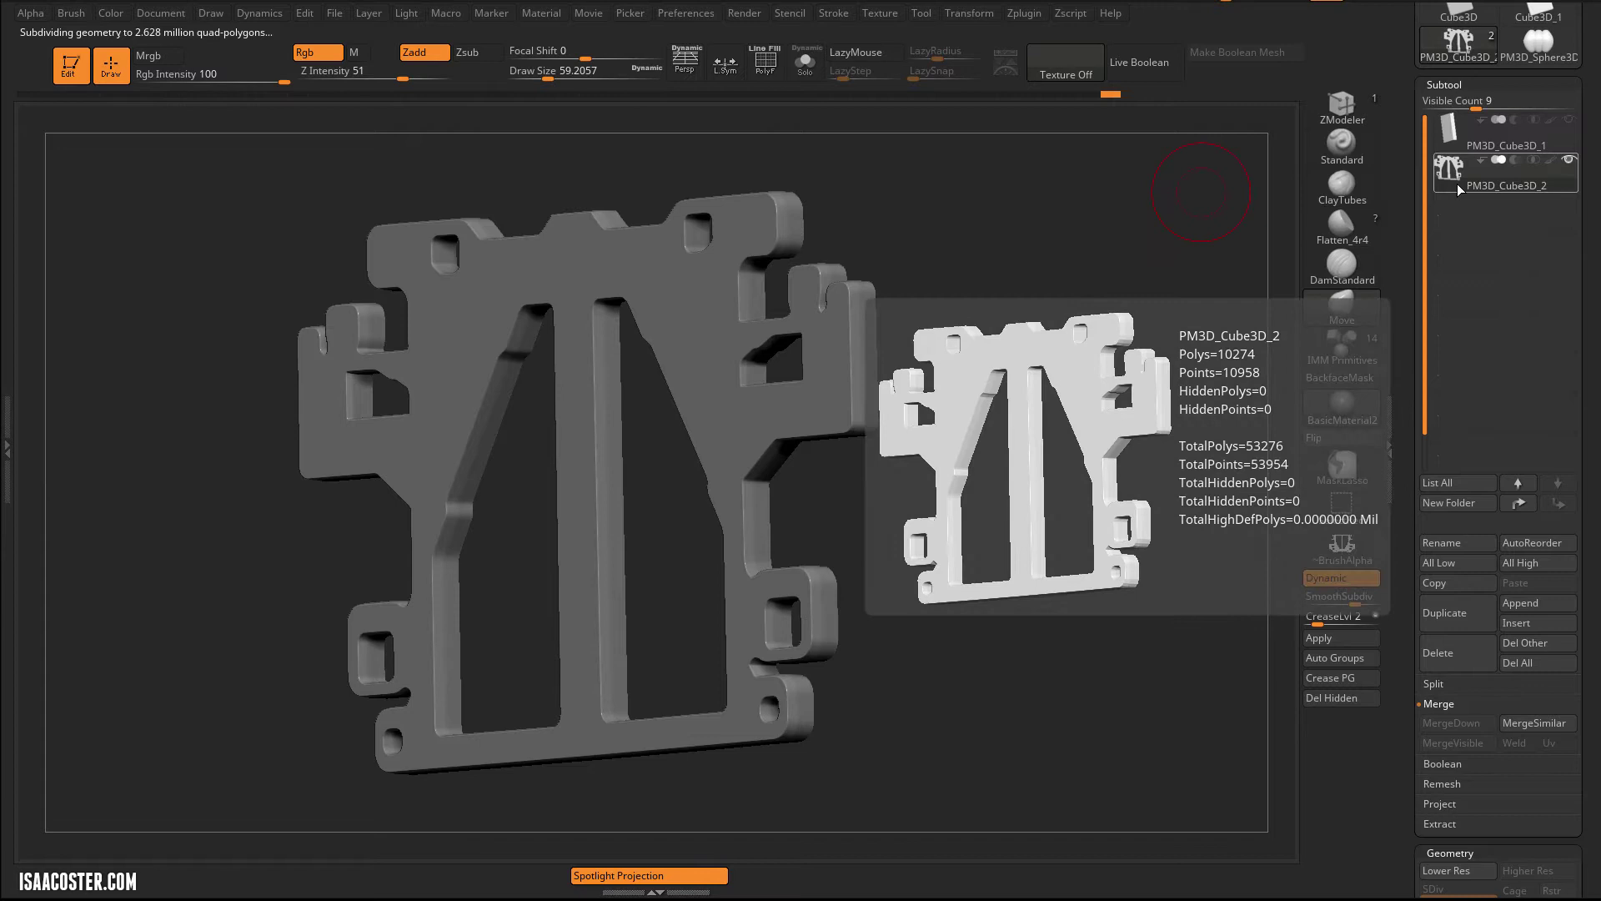
Step: Dock the brush settings beside the canvas and create a new InsertMesh brush from the front view of the plate
{"action": "left_click_drag", "start_coordinate": [947, 254], "coordinate": [1151, 276]}
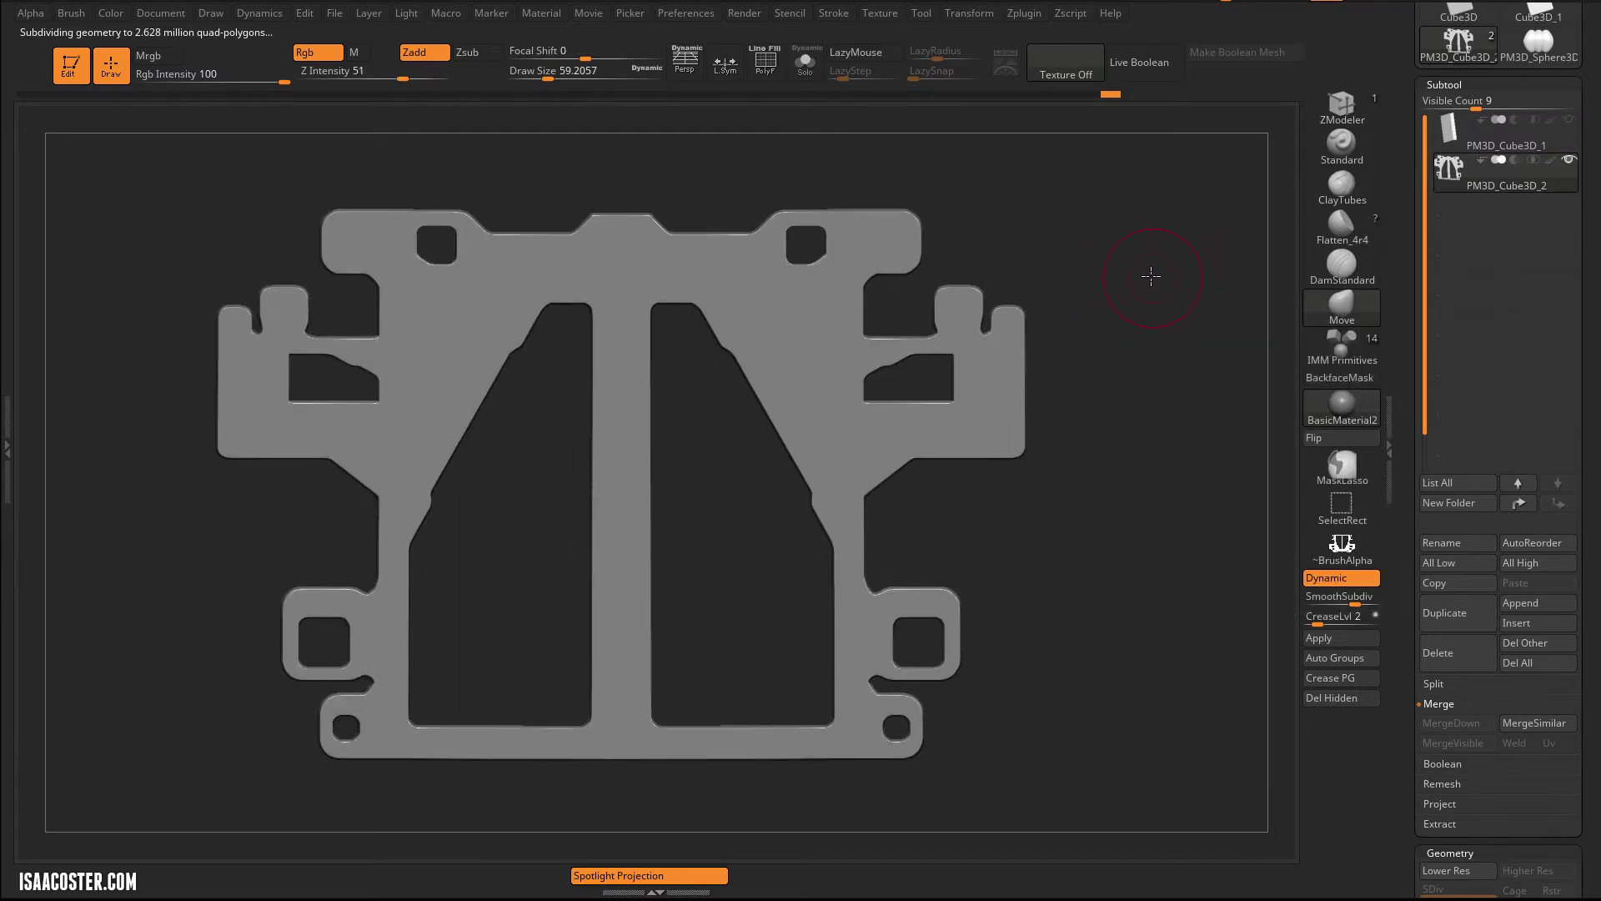
{"action": "left_click", "coordinate": [31, 14]}
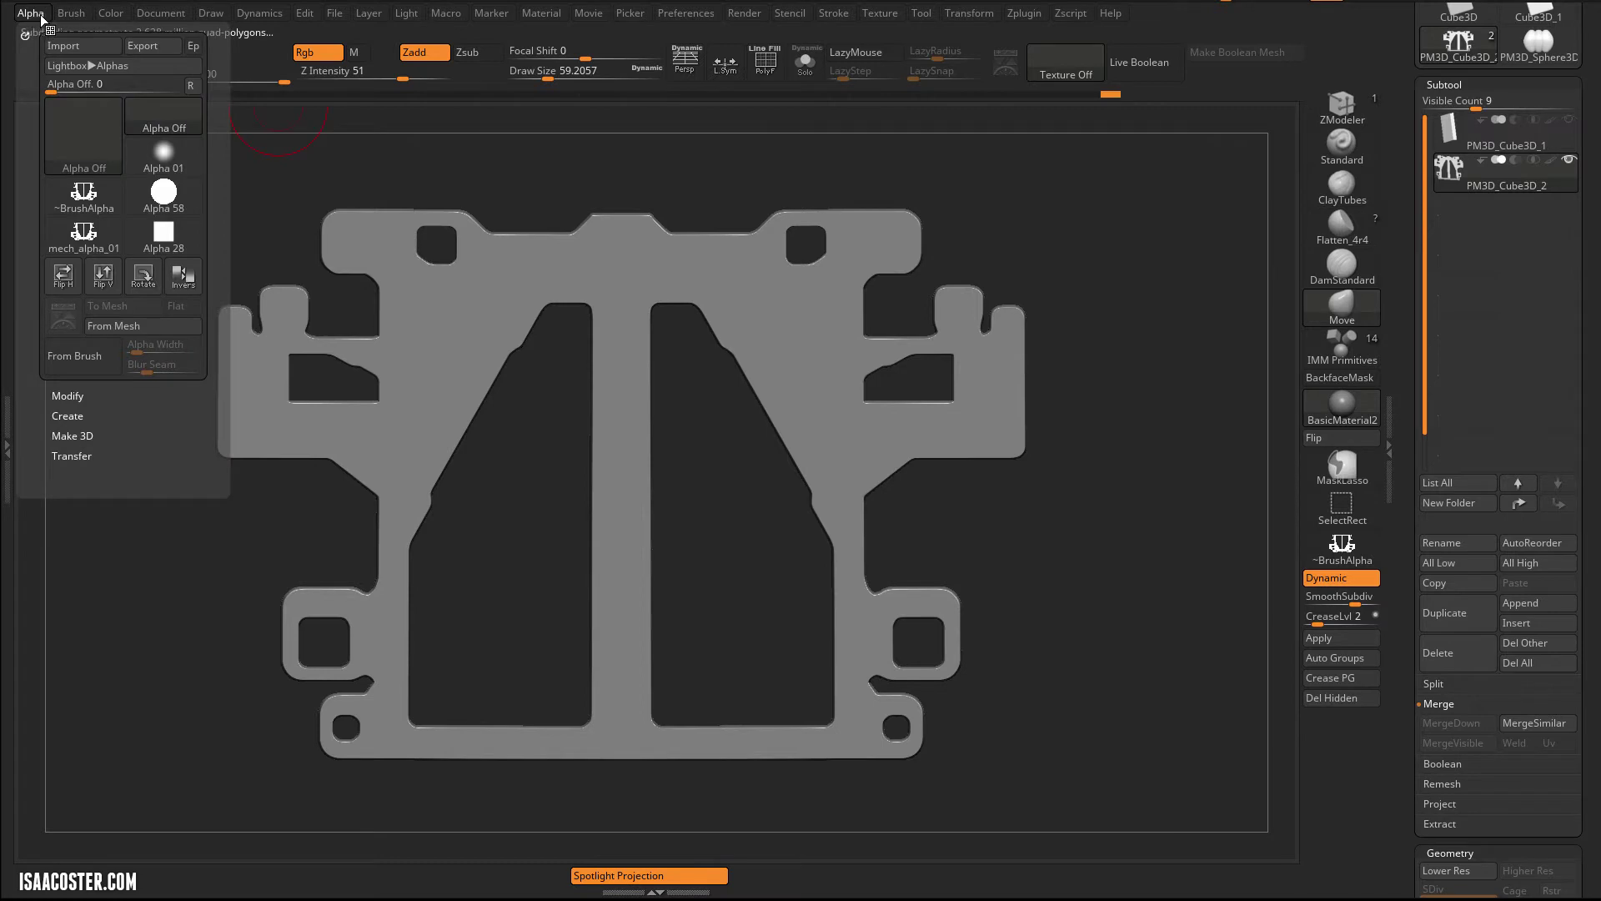
{"action": "left_click", "coordinate": [6, 447]}
{"action": "left_click", "coordinate": [280, 15]}
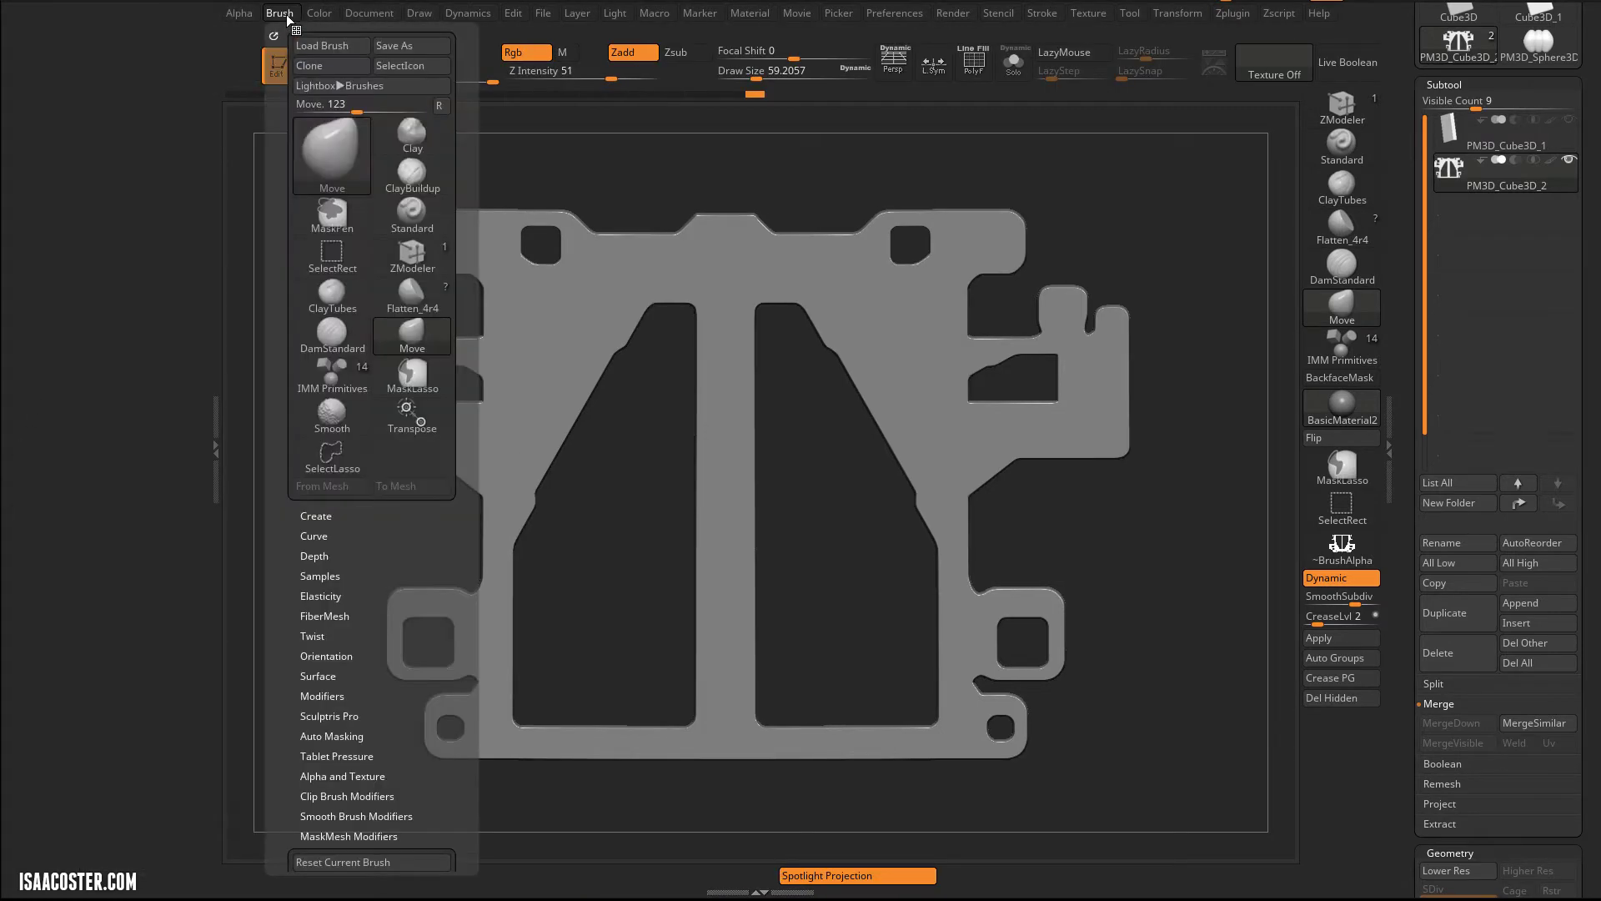
{"action": "left_click", "coordinate": [270, 21]}
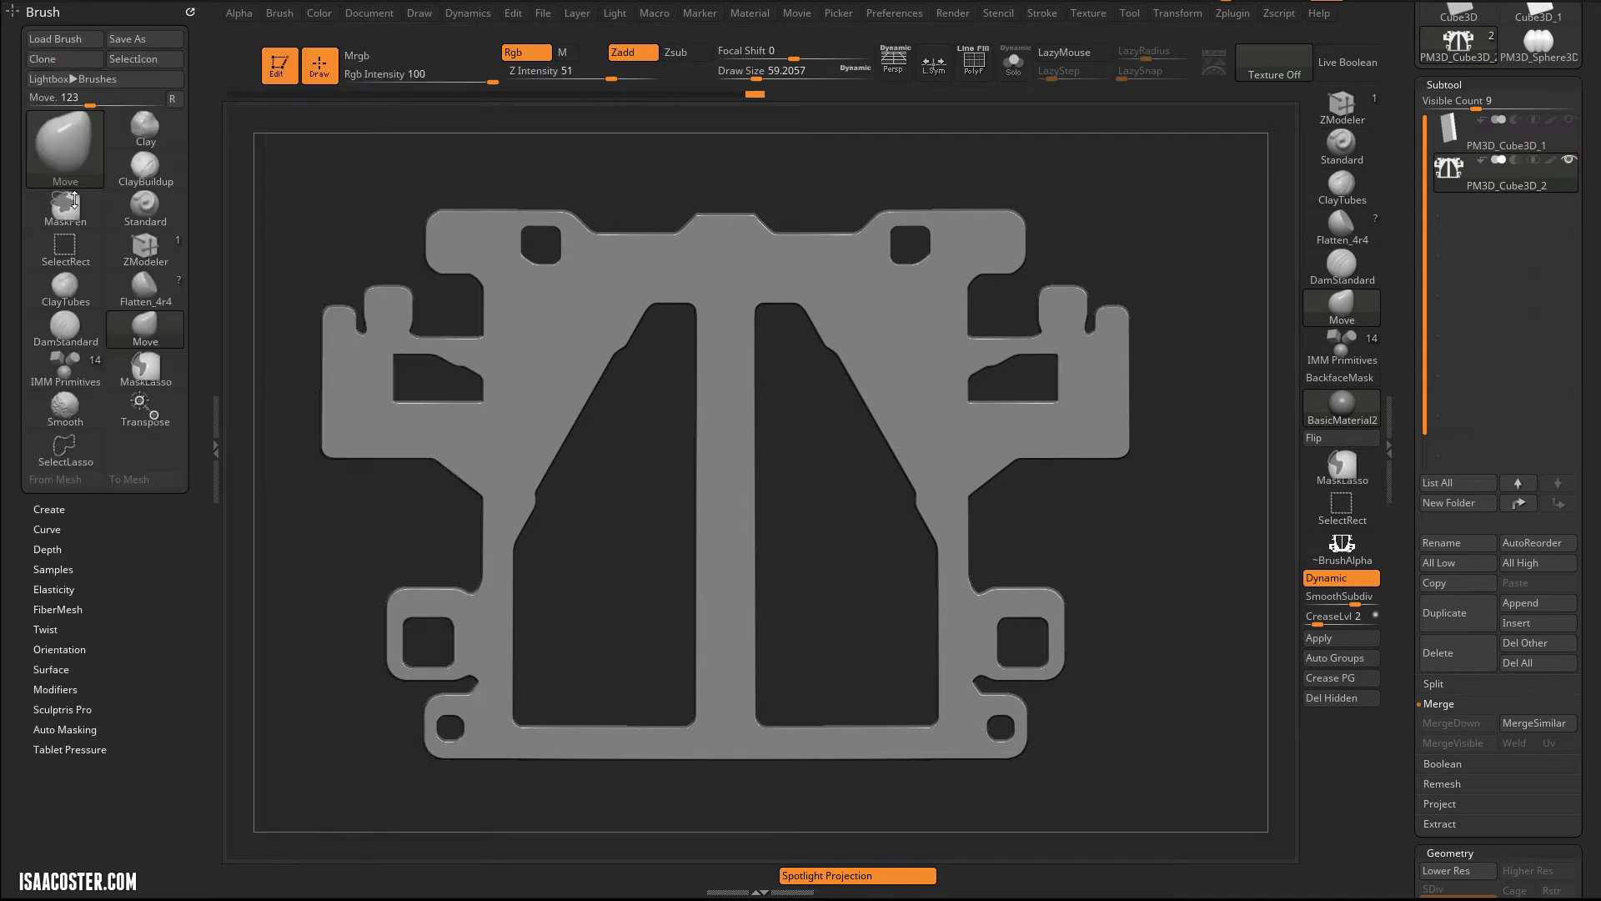
{"action": "left_click", "coordinate": [49, 509]}
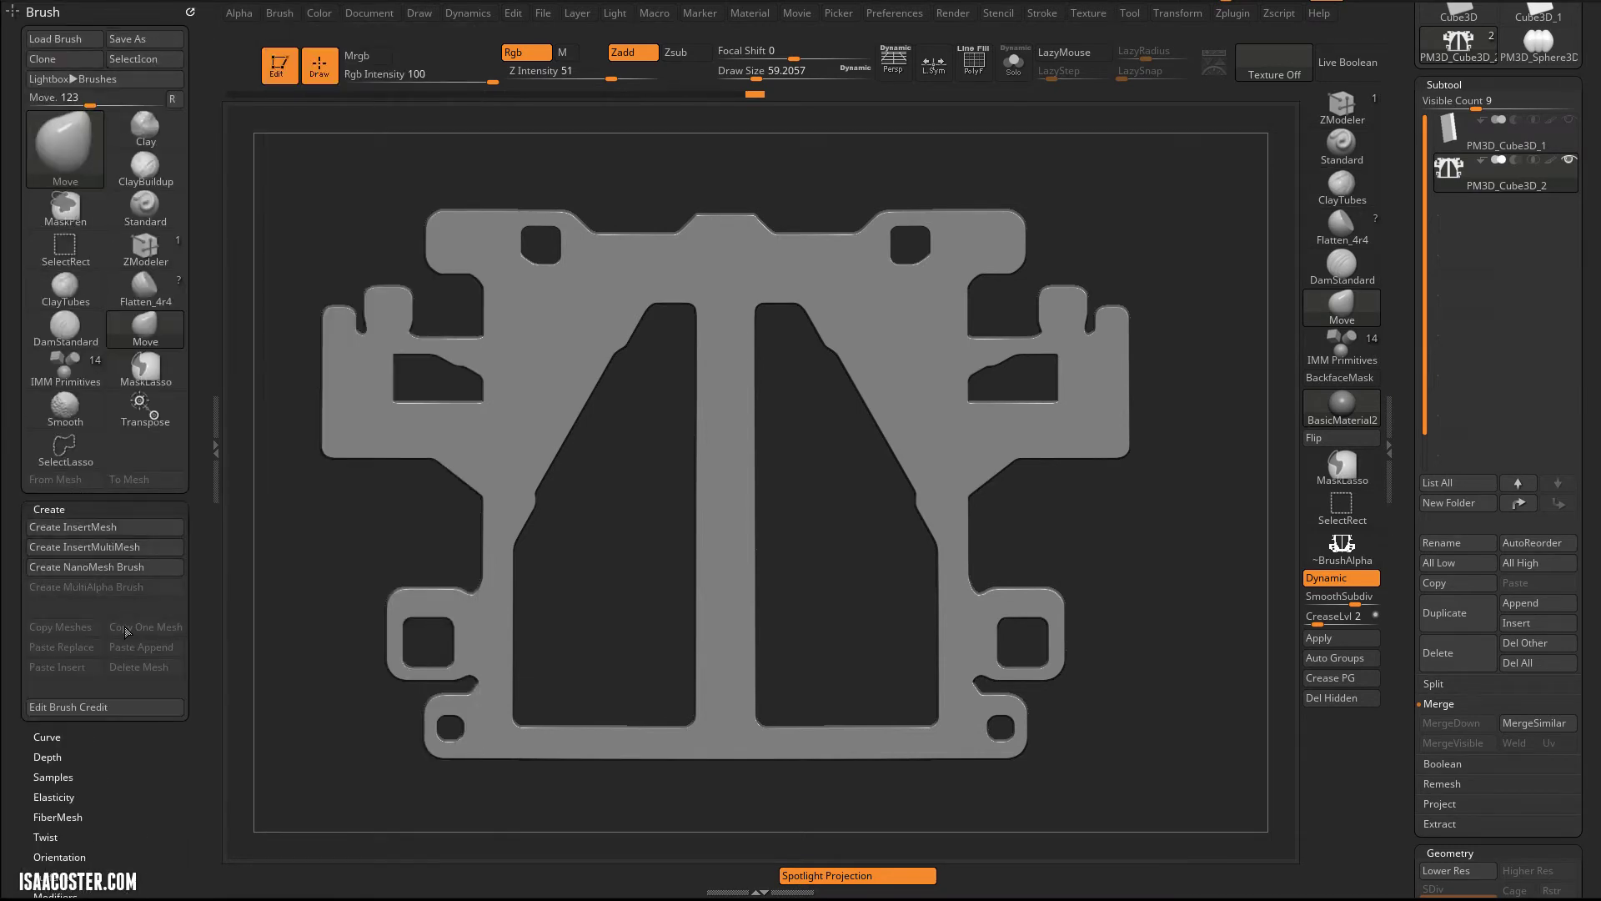
{"action": "left_click", "coordinate": [85, 527]}
{"action": "left_click", "coordinate": [713, 292]}
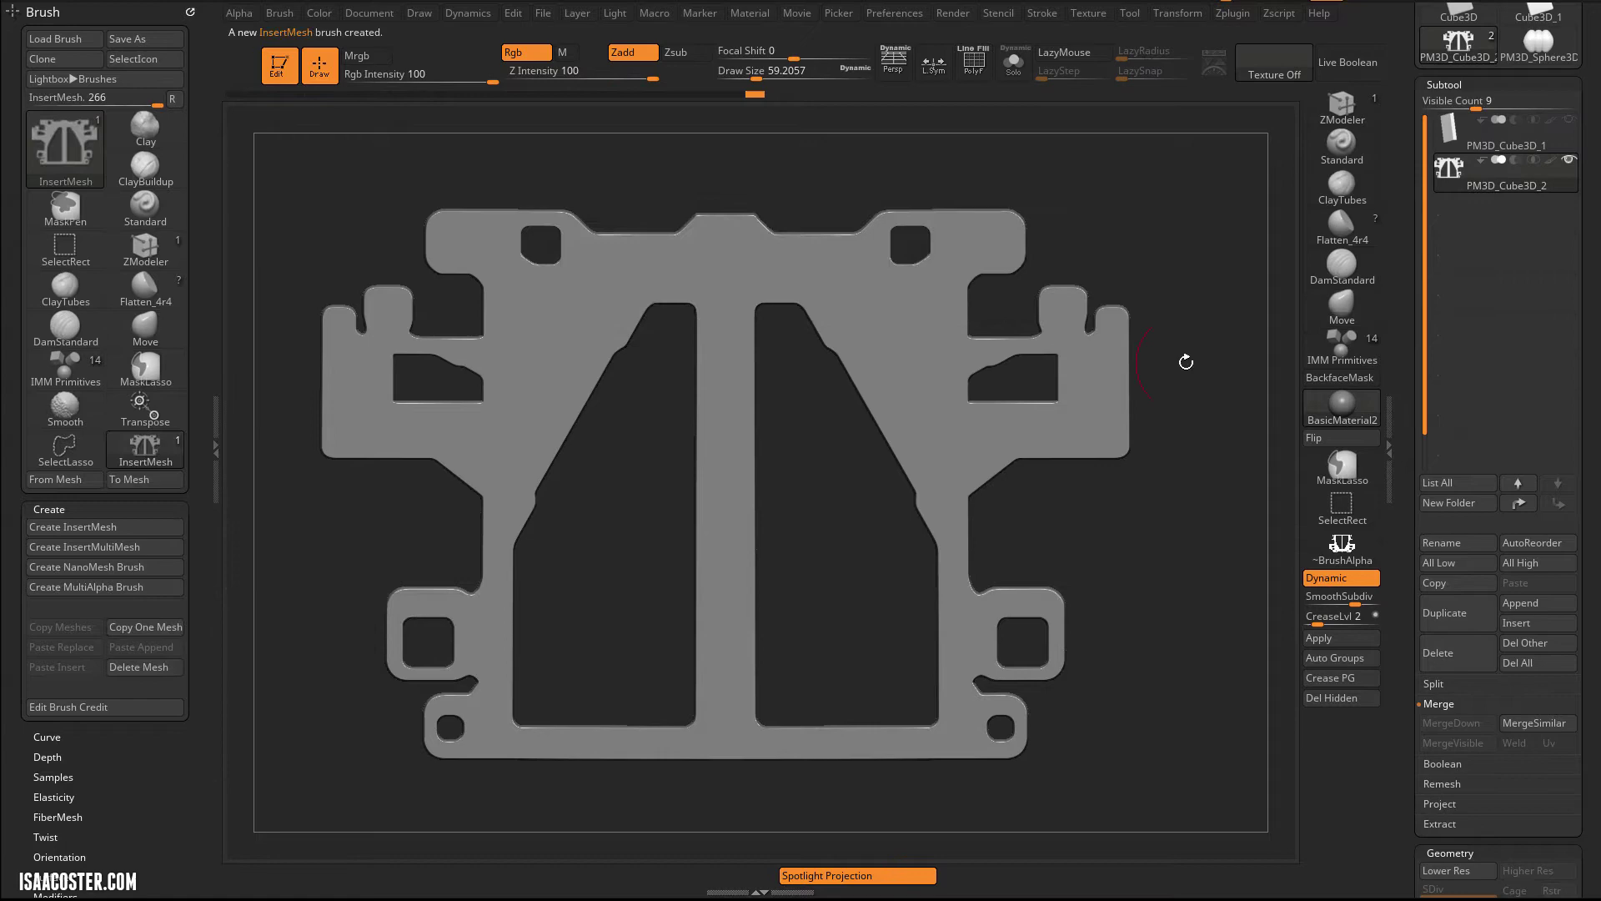
Step: Replace the IMM Primitives brush with the new InsertMesh plate brush as the active quick-access brush
{"action": "left_click", "coordinate": [1345, 346]}
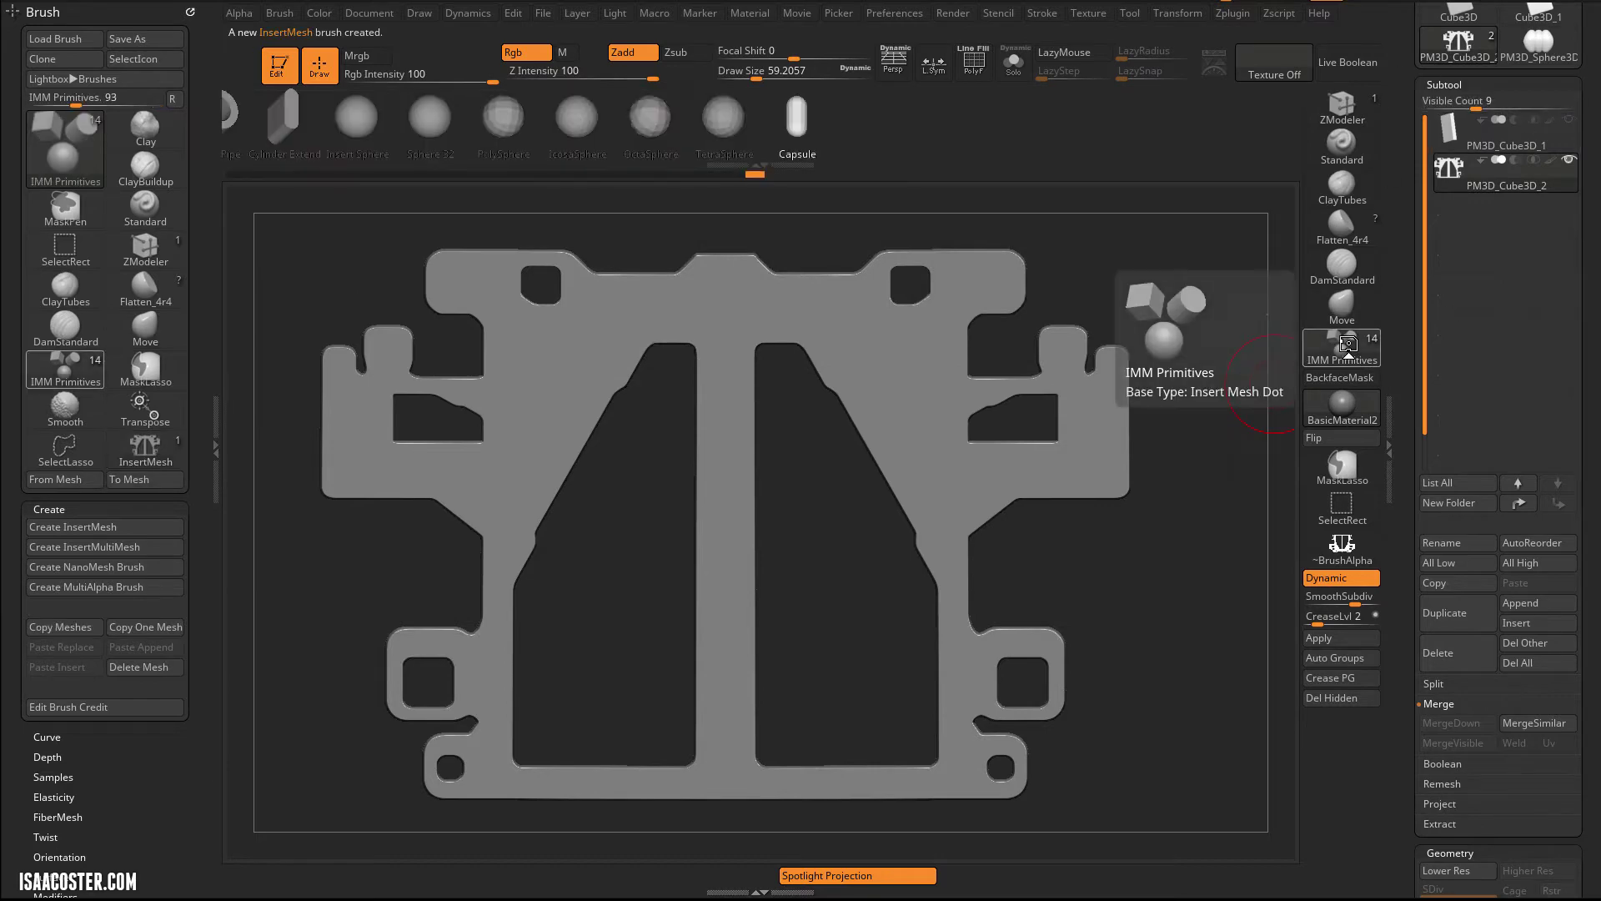
{"action": "key", "text": "b"}
{"action": "left_click", "coordinate": [357, 813]}
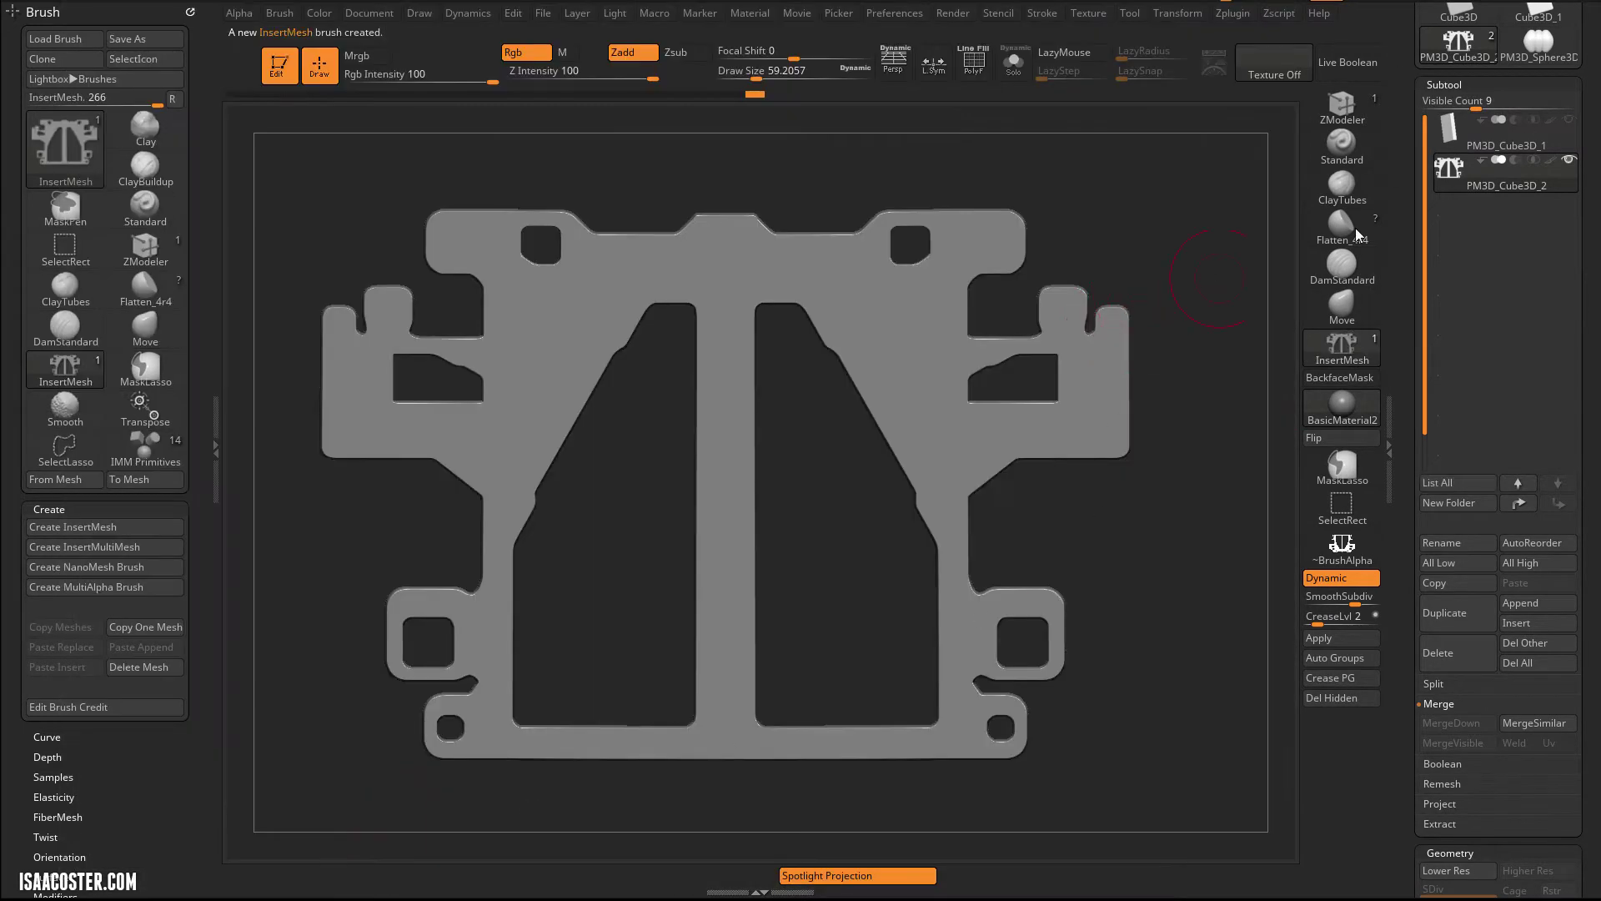
Step: Switch to the PM3D_Sphere3D tool, frame the fused spheres and open the InsertMesh brush's Depth settings
{"action": "left_click", "coordinate": [1538, 41]}
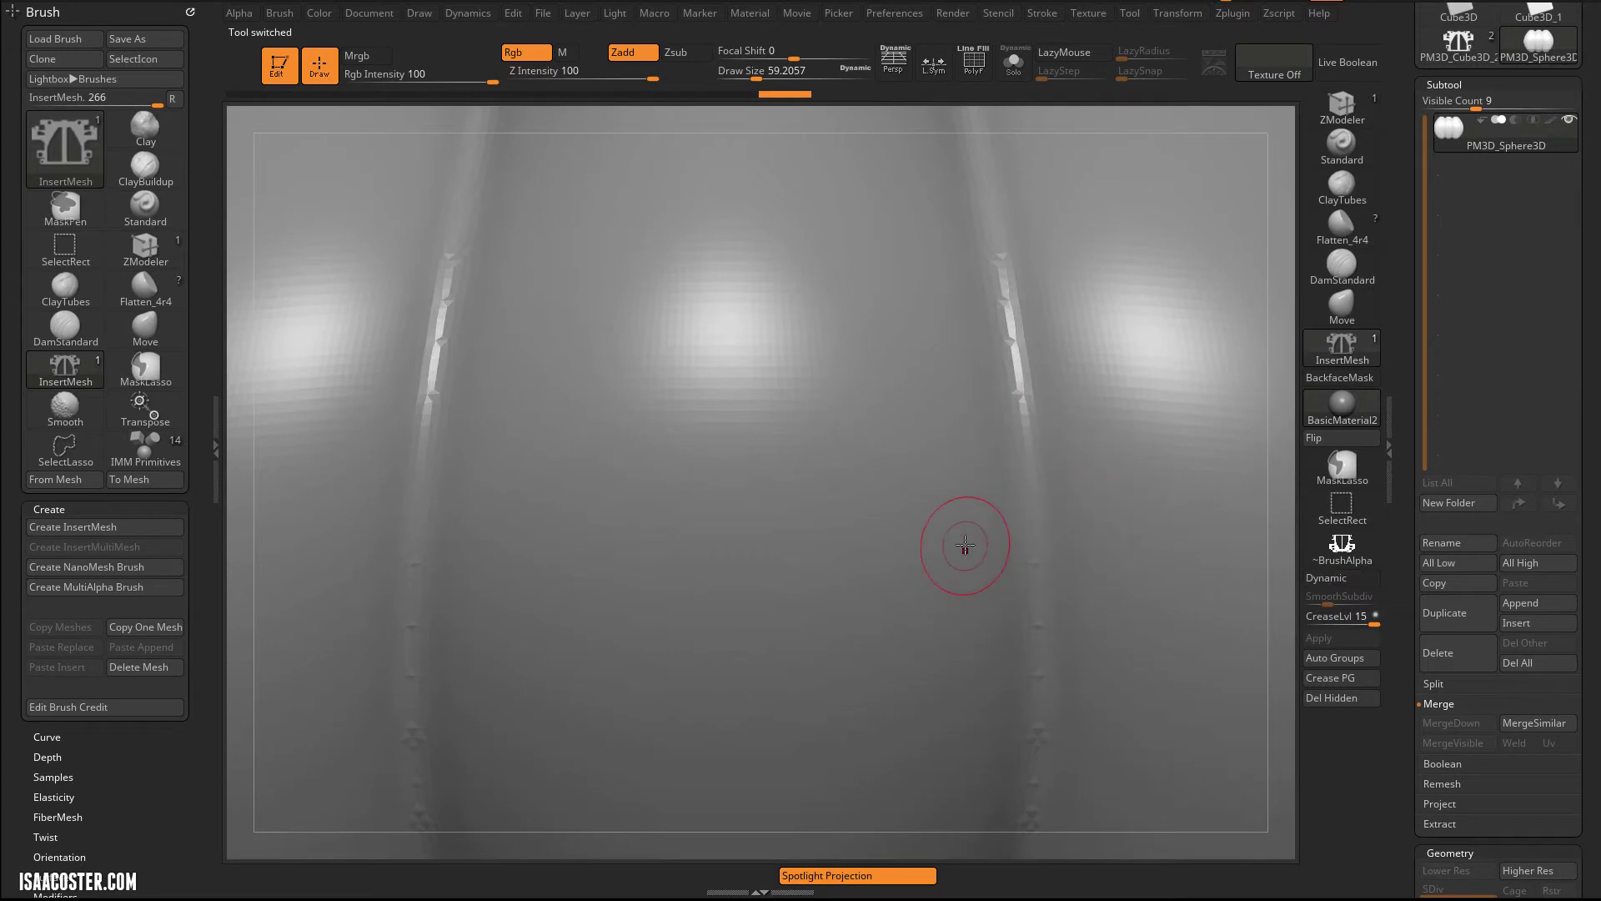
{"action": "key", "text": "f"}
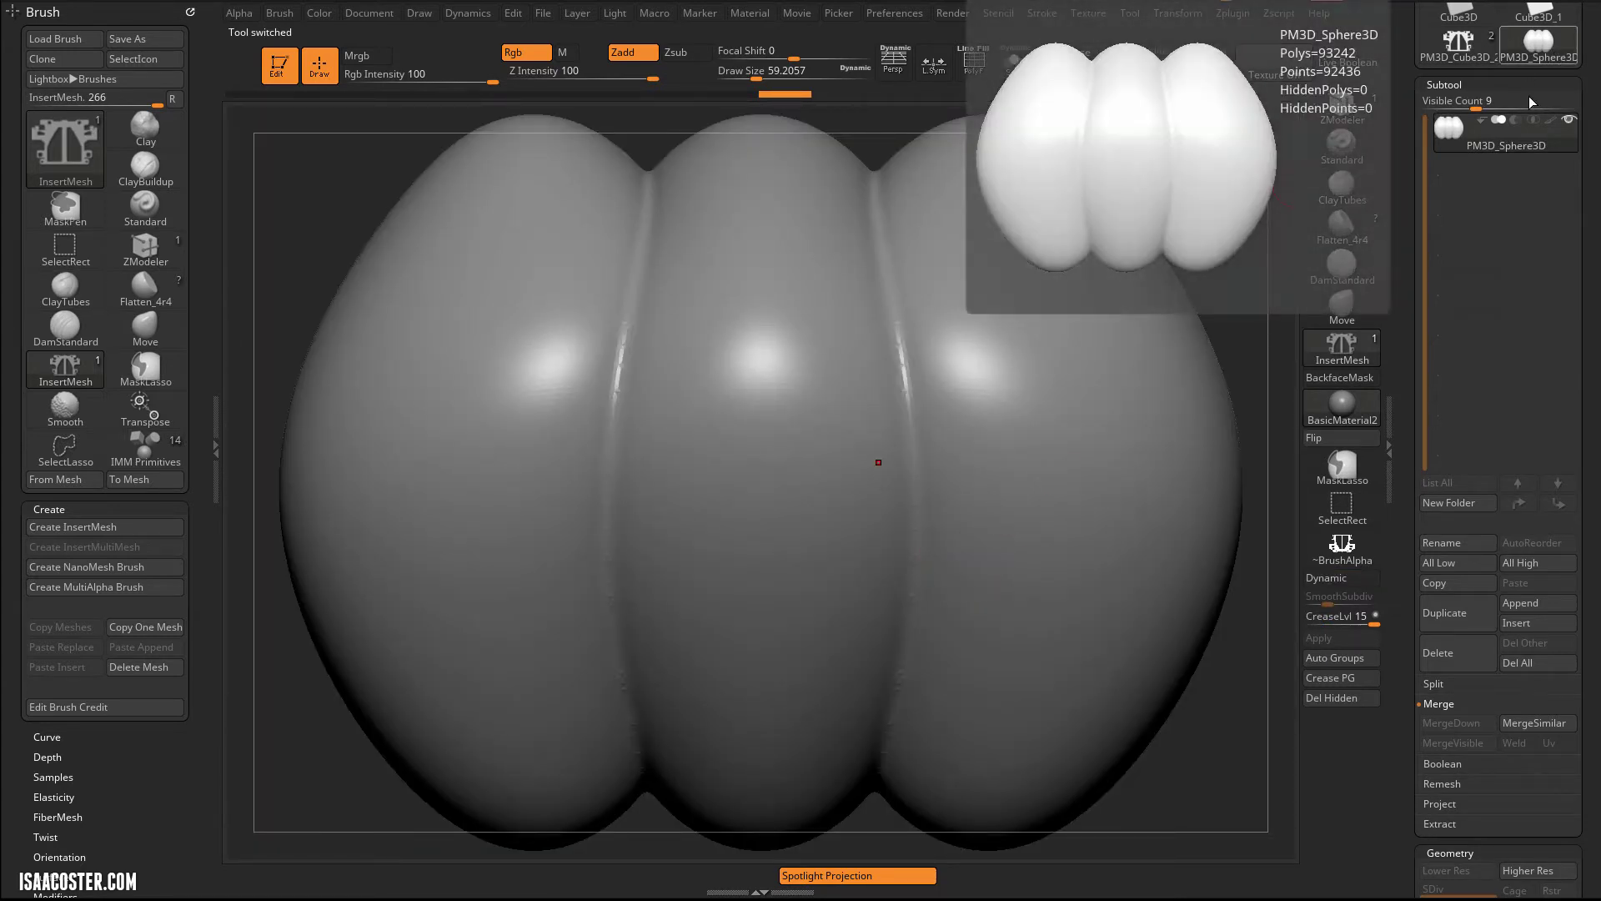
{"action": "left_click_drag", "start_coordinate": [1226, 171], "coordinate": [1180, 250]}
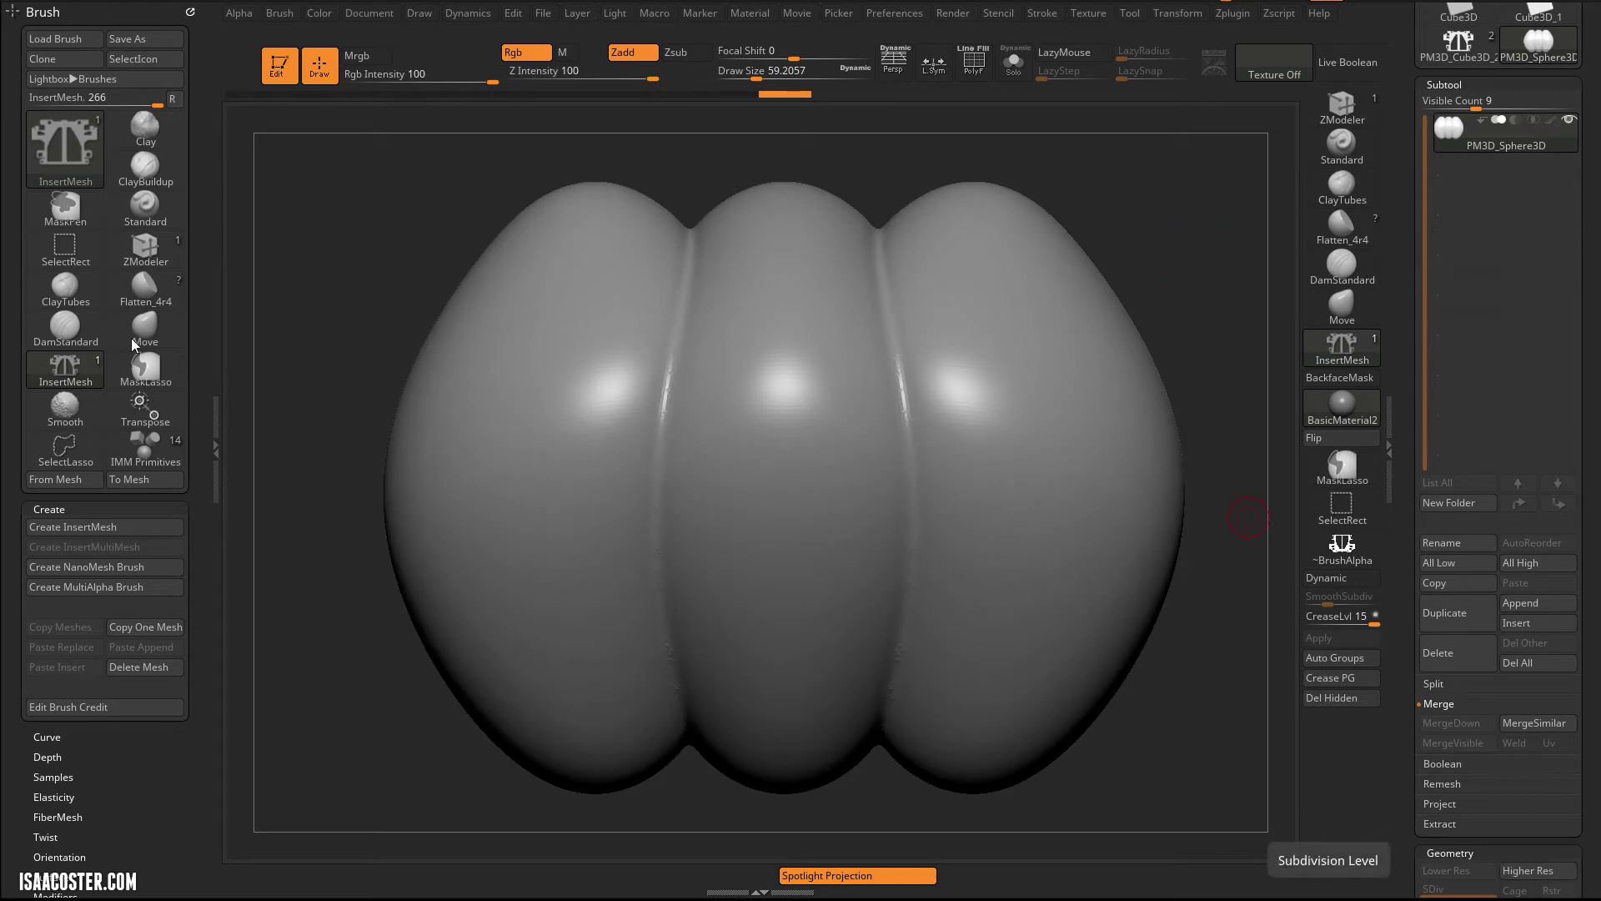
{"action": "left_click_drag", "start_coordinate": [90, 736], "coordinate": [86, 663]}
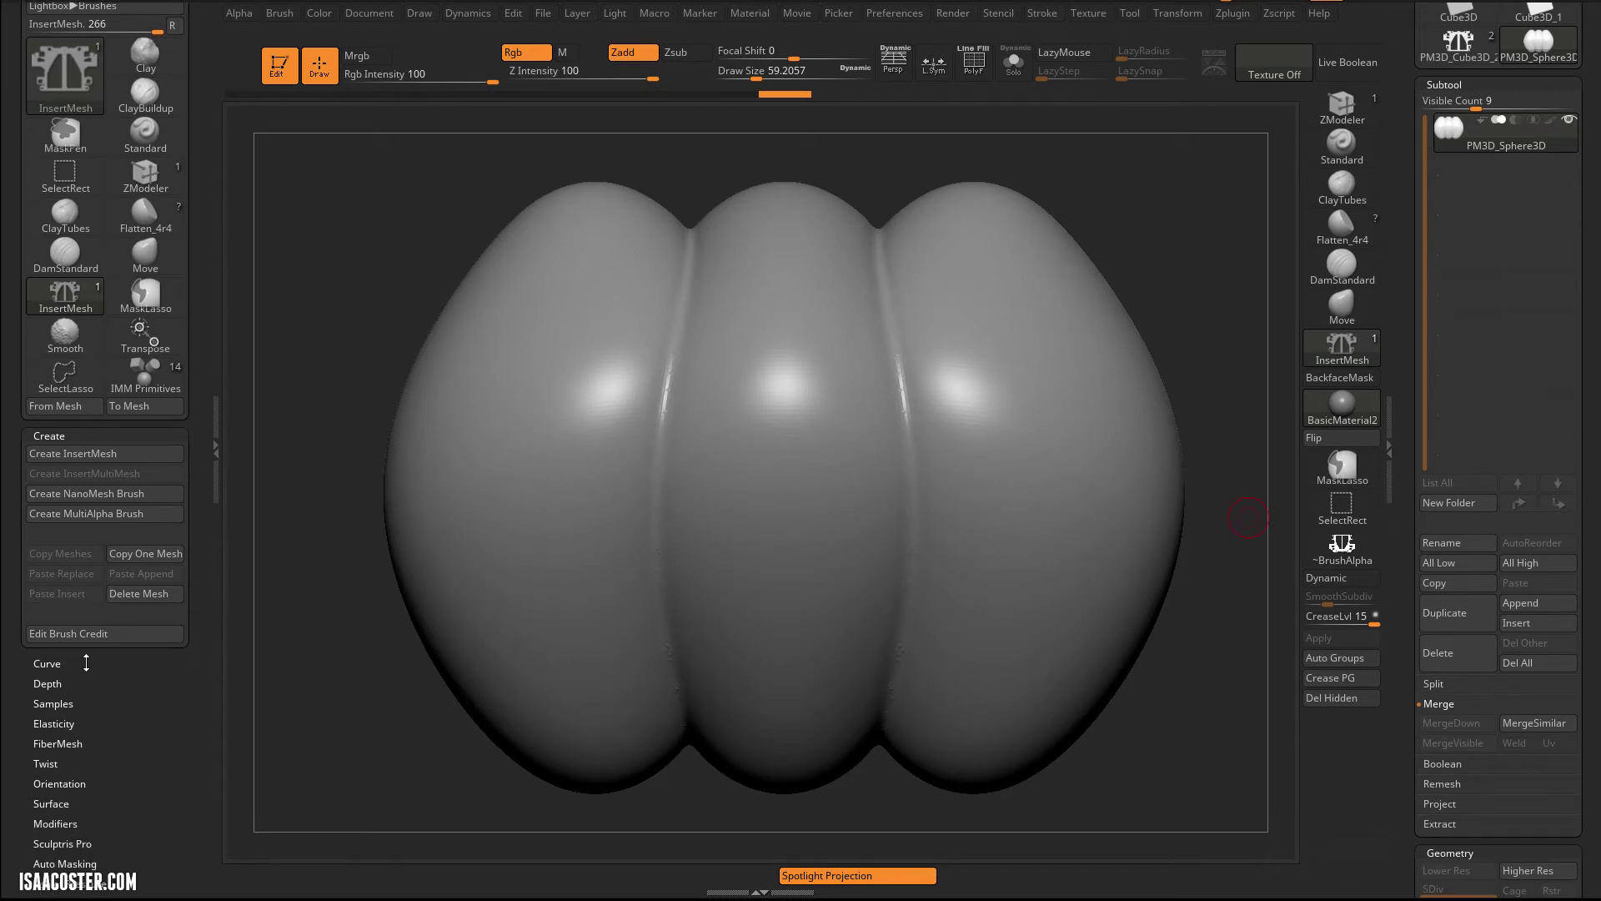
{"action": "left_click", "coordinate": [50, 683]}
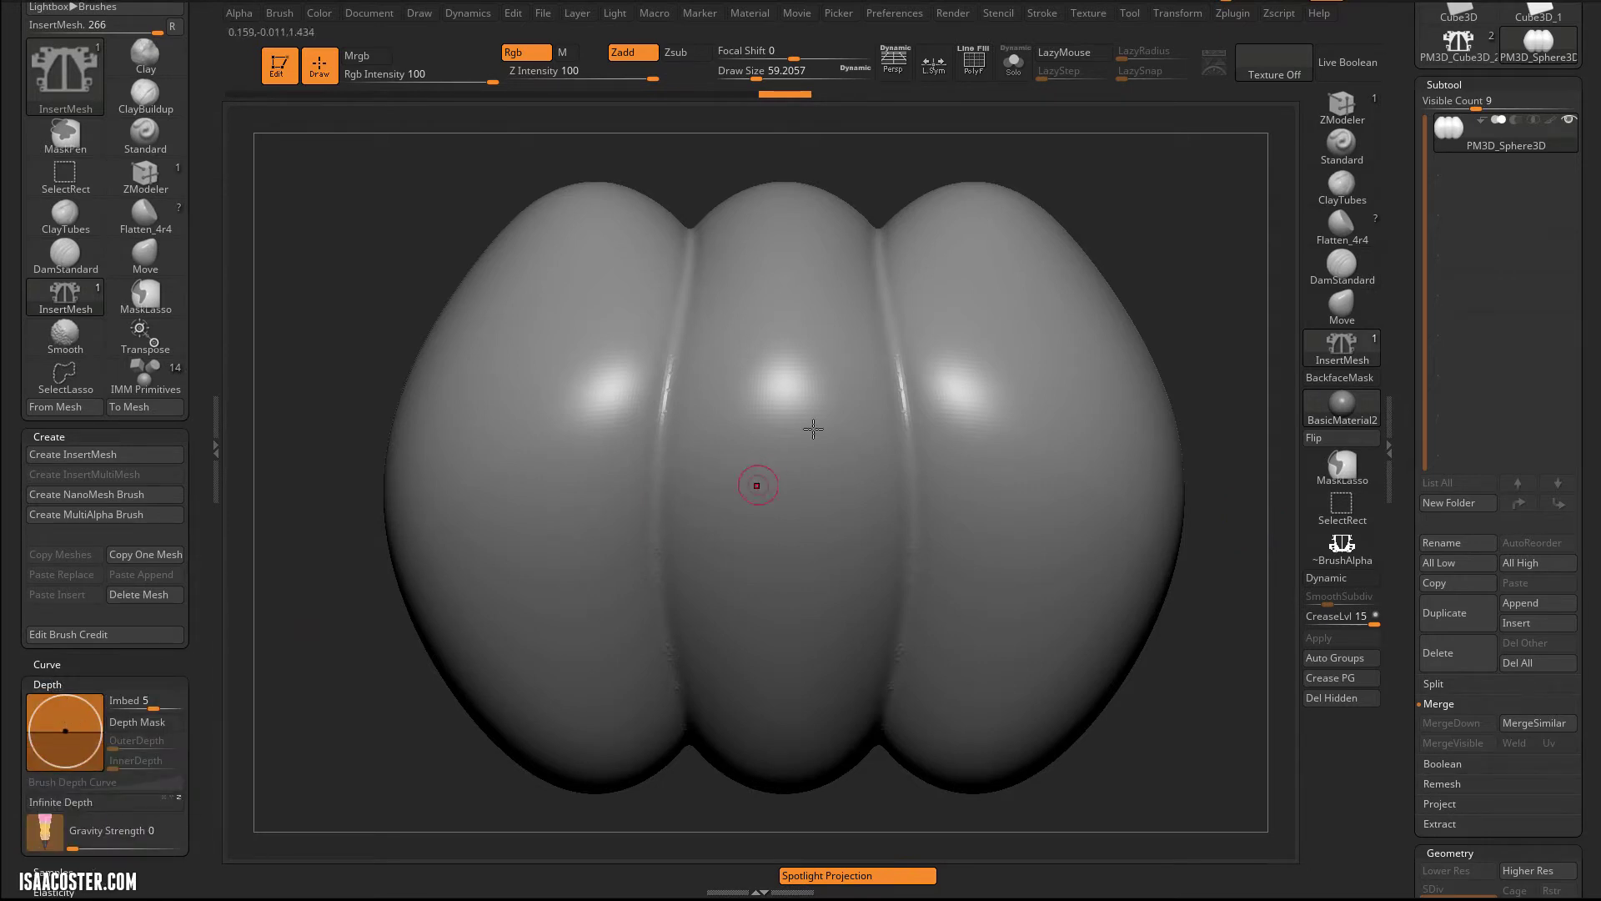
Step: Try inserting the plate on the middle lobe with Imbed at 5, undo it and restore the front view
{"action": "mouse_move", "coordinate": [786, 400]}
{"action": "left_mouse_down"}
{"action": "mouse_move", "coordinate": [794, 581]}
{"action": "mouse_move", "coordinate": [1035, 423]}
{"action": "left_mouse_up"}
{"action": "left_click_drag", "start_coordinate": [1136, 260], "coordinate": [1054, 389]}
{"action": "key", "text": "ctrl+z"}
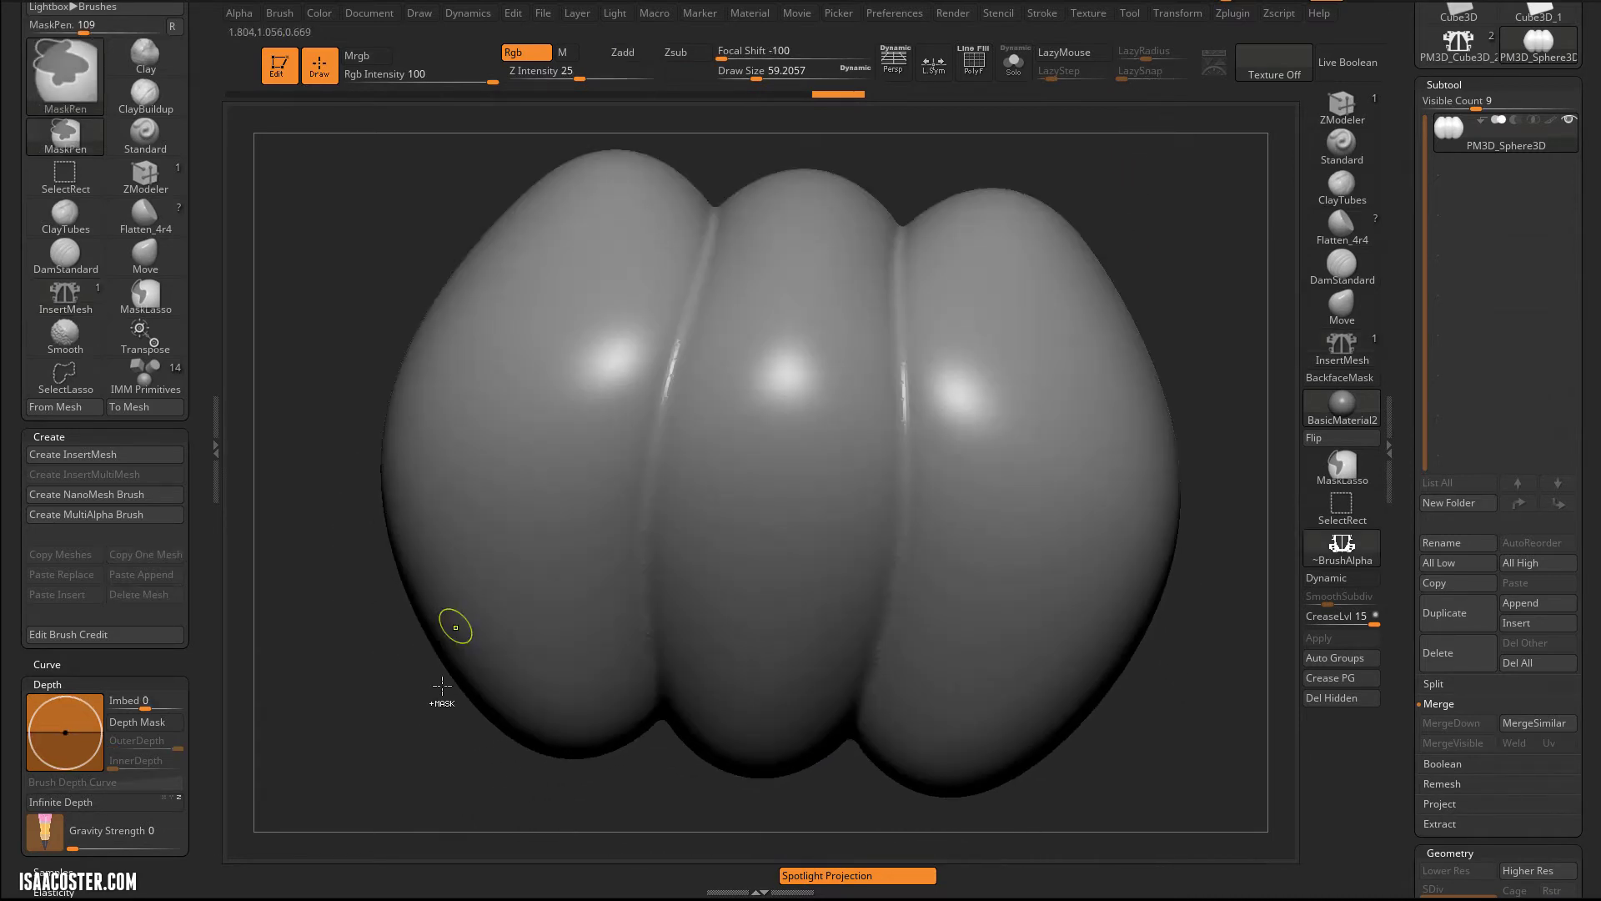
{"action": "left_click_drag", "start_coordinate": [424, 698], "coordinate": [347, 728], "text": "shift"}
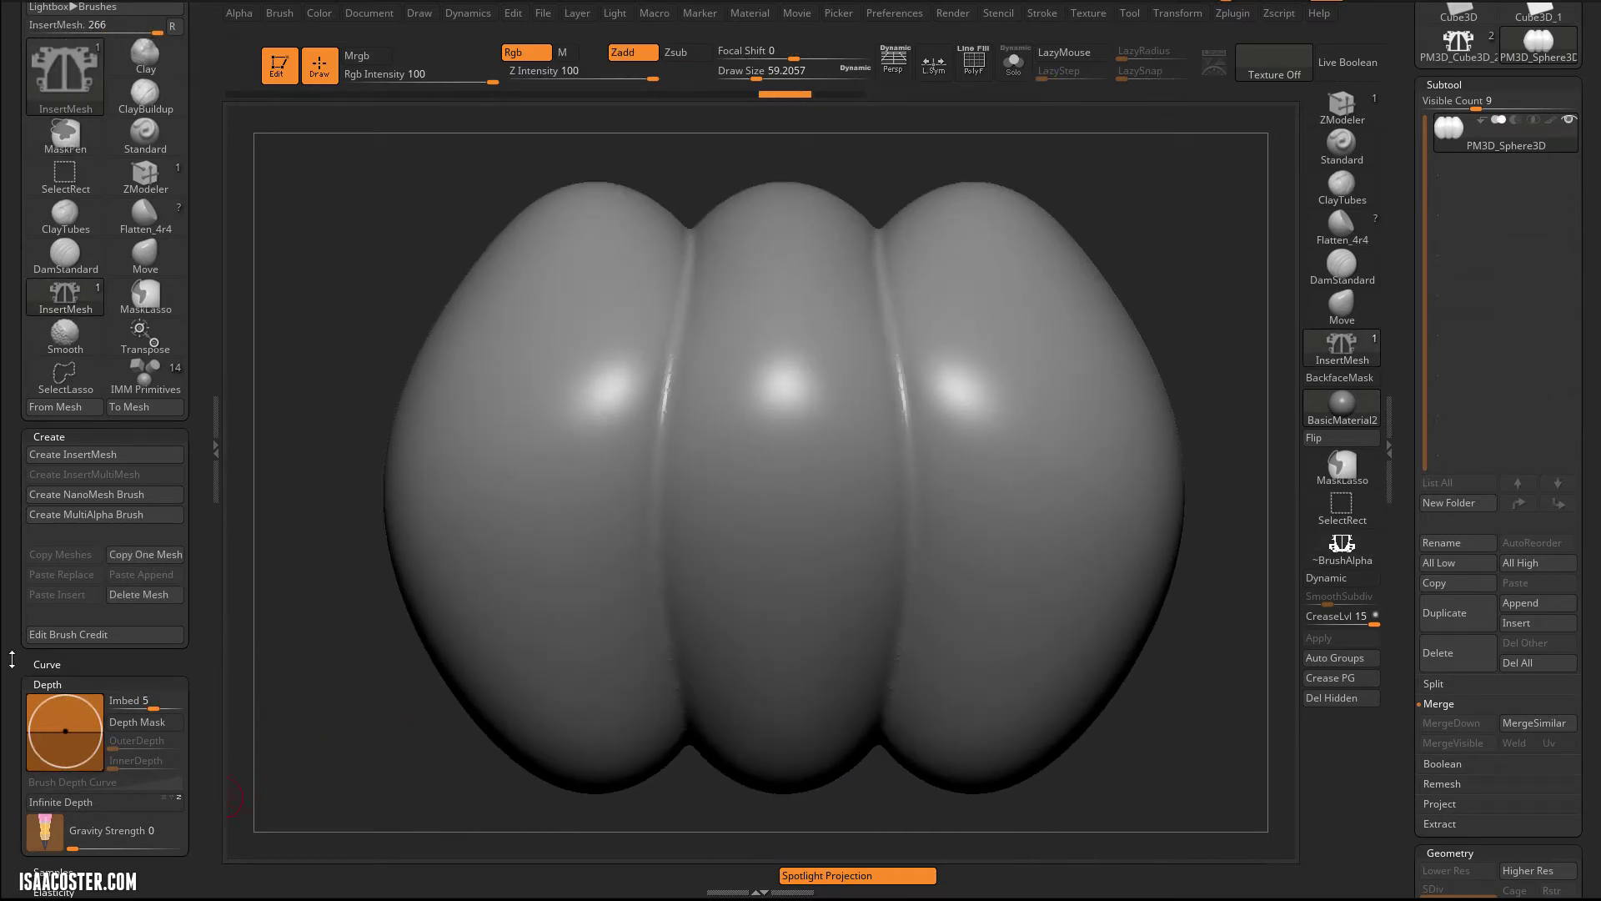
Step: Set the InsertMesh brush's Imbed depth to -26
{"action": "scroll", "coordinate": [115, 751], "scroll_direction": "down", "scroll_amount": 3}
{"action": "left_click", "coordinate": [141, 590]}
{"action": "left_click_drag", "start_coordinate": [142, 592], "coordinate": [125, 593]}
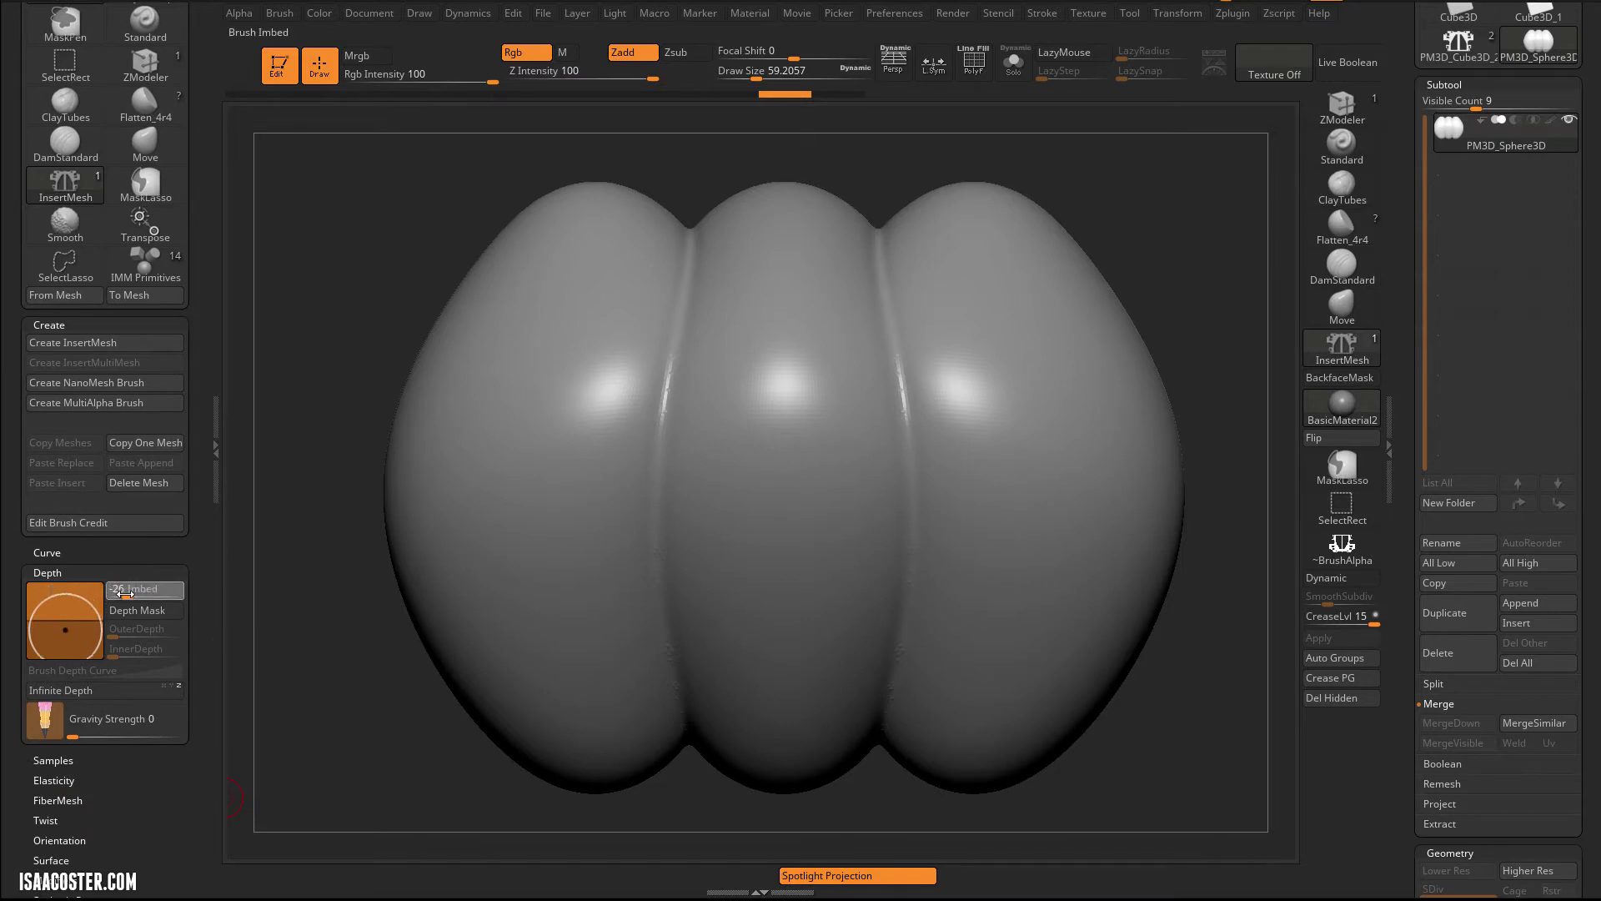
Step: Try inserting the plate on the middle lobe with the lowered Imbed, check it from an angle and undo it
{"action": "left_click_drag", "start_coordinate": [784, 393], "coordinate": [782, 700]}
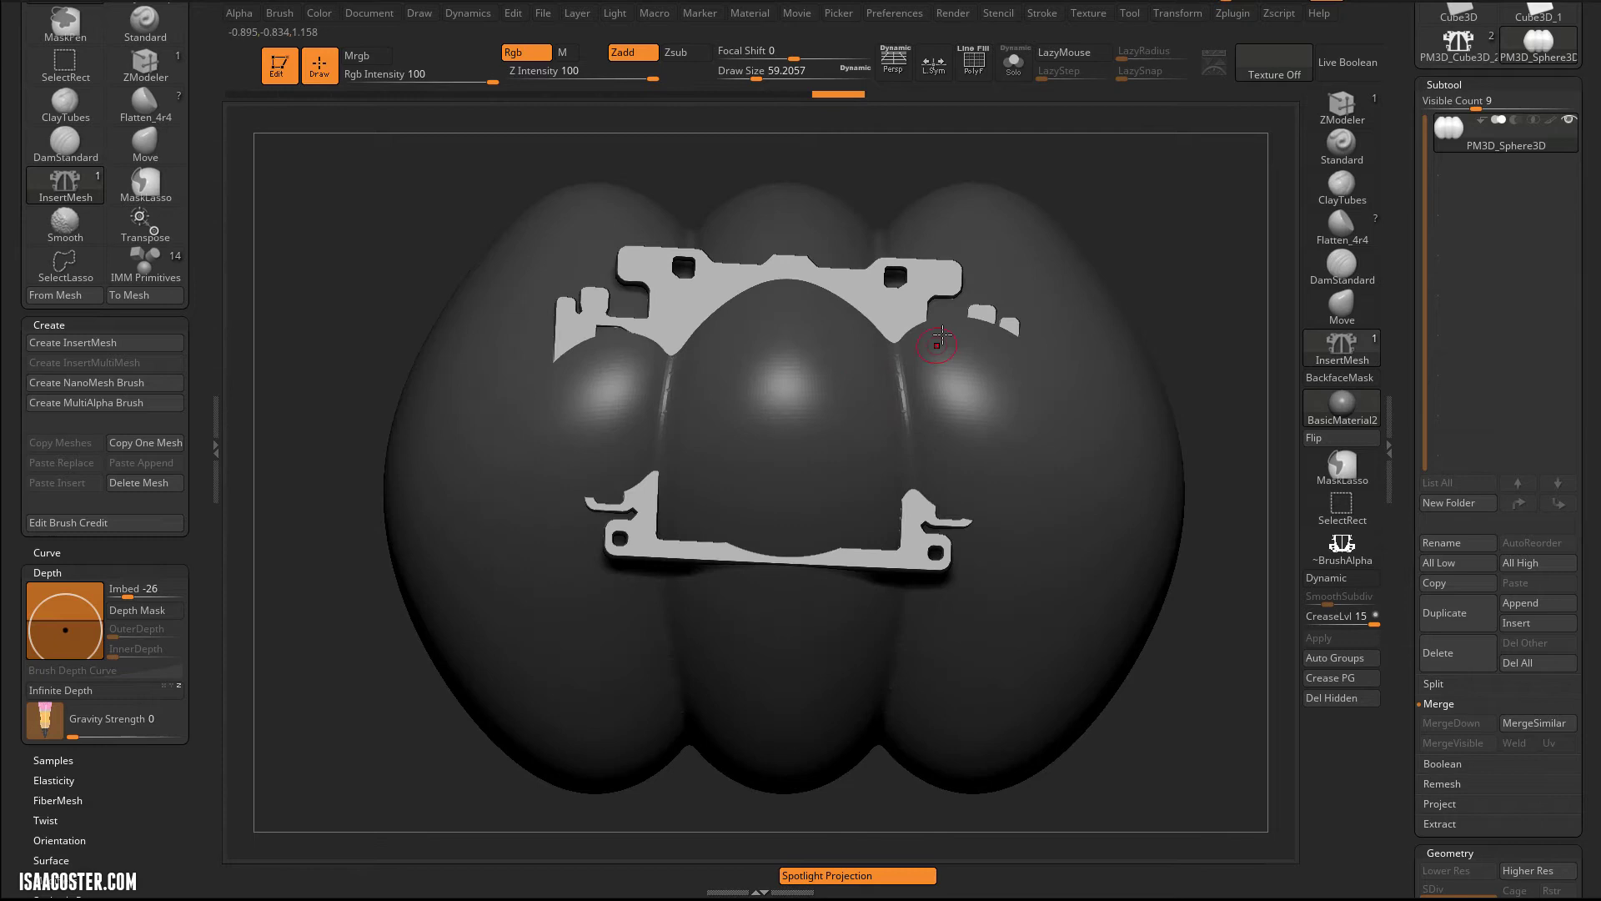
{"action": "mouse_move", "coordinate": [1117, 198]}
{"action": "left_mouse_down"}
{"action": "mouse_move", "coordinate": [1101, 197]}
{"action": "mouse_move", "coordinate": [1136, 201]}
{"action": "left_mouse_up"}
{"action": "left_click", "coordinate": [1136, 201], "text": "shift"}
{"action": "key", "text": "ctrl+z"}
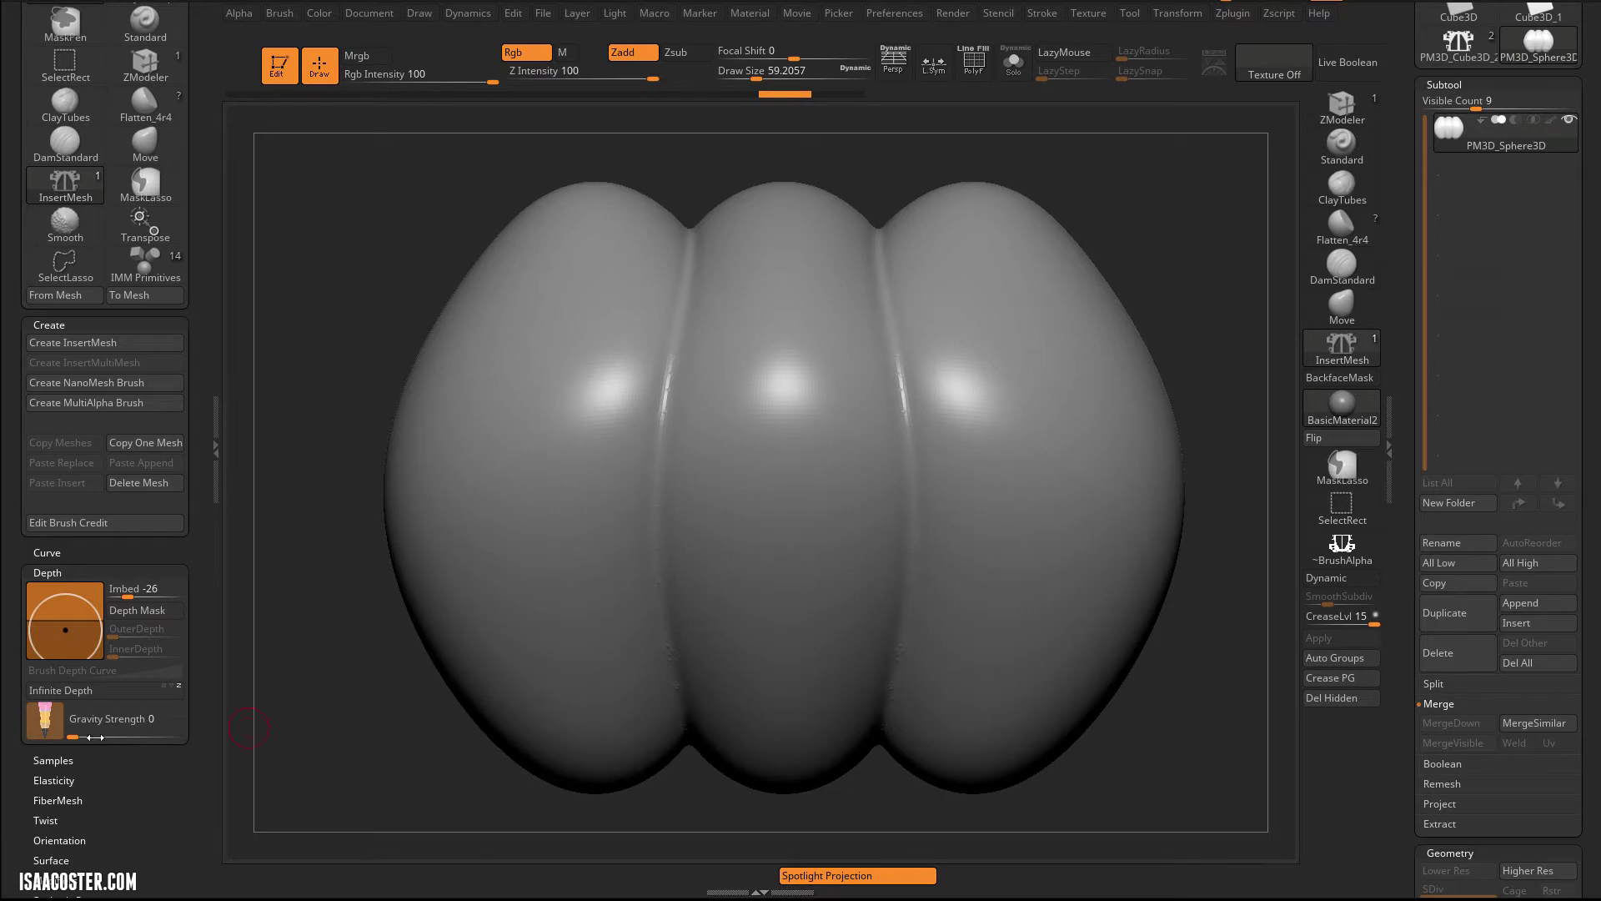
Step: Set the InsertMesh brush's Projection Strength modifier to 100
{"action": "scroll", "coordinate": [125, 668], "scroll_direction": "down", "scroll_amount": 5}
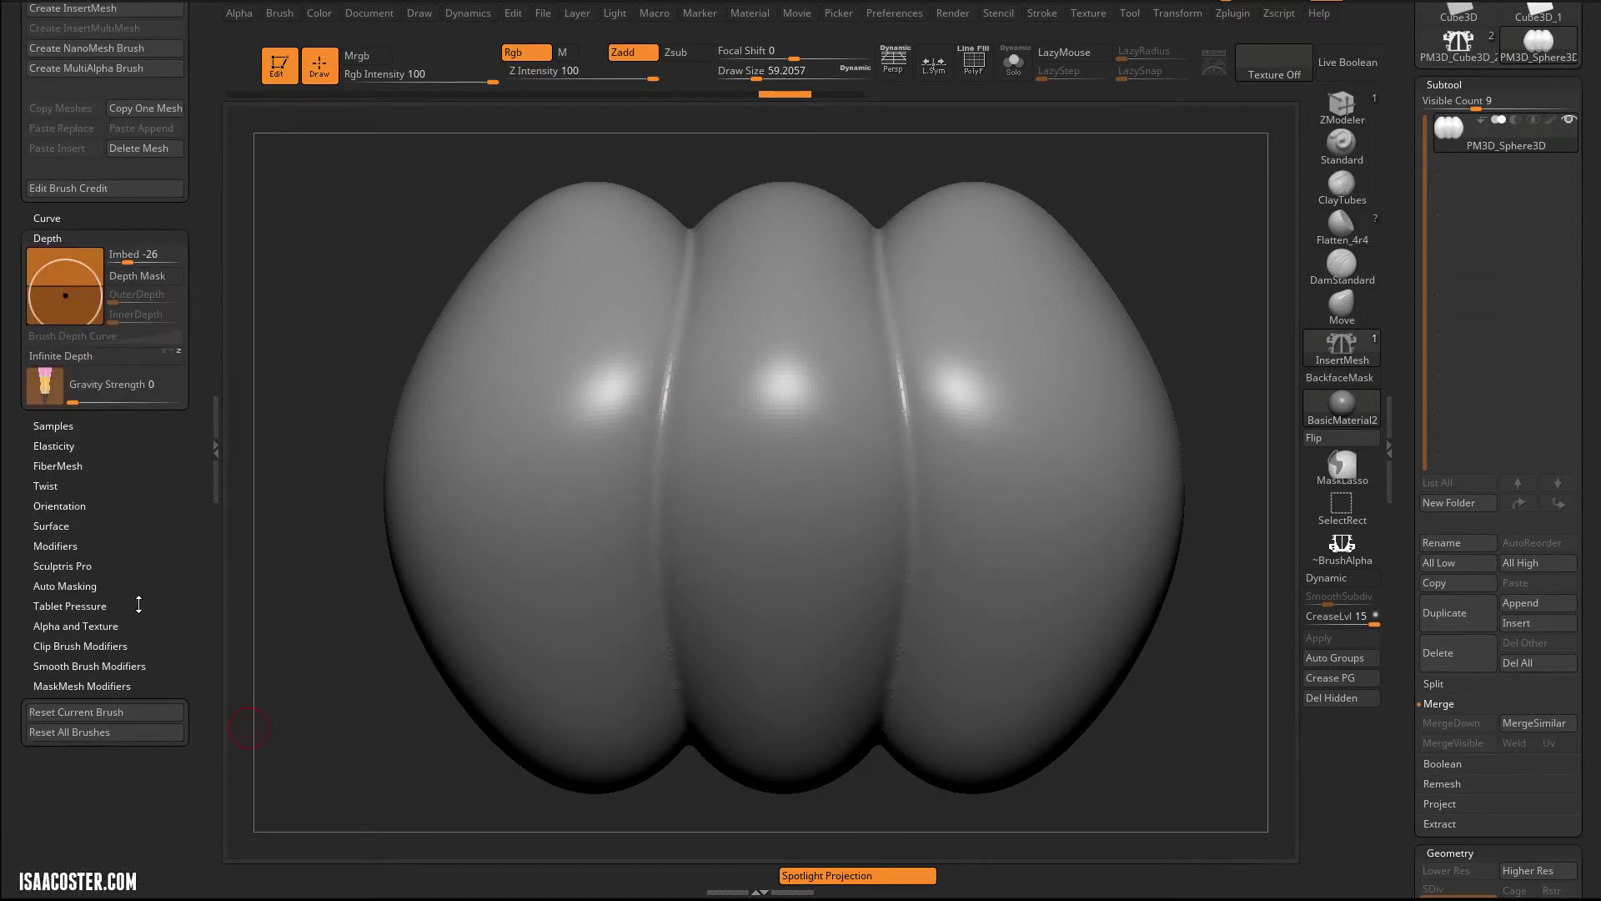
{"action": "left_click", "coordinate": [55, 546]}
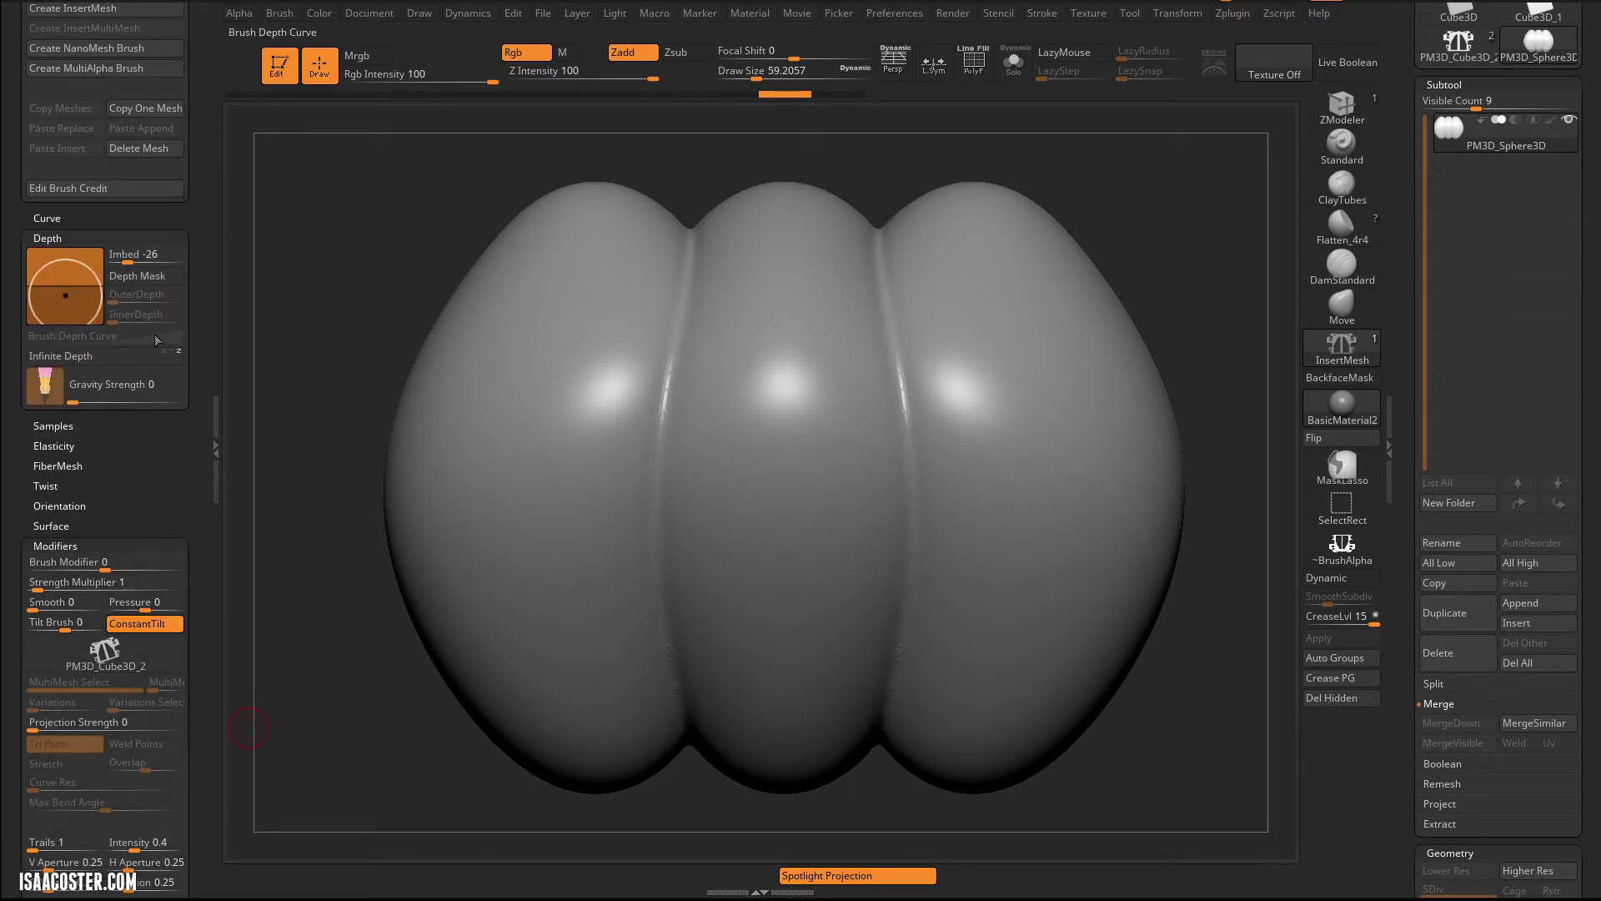
{"action": "mouse_move", "coordinate": [77, 661]}
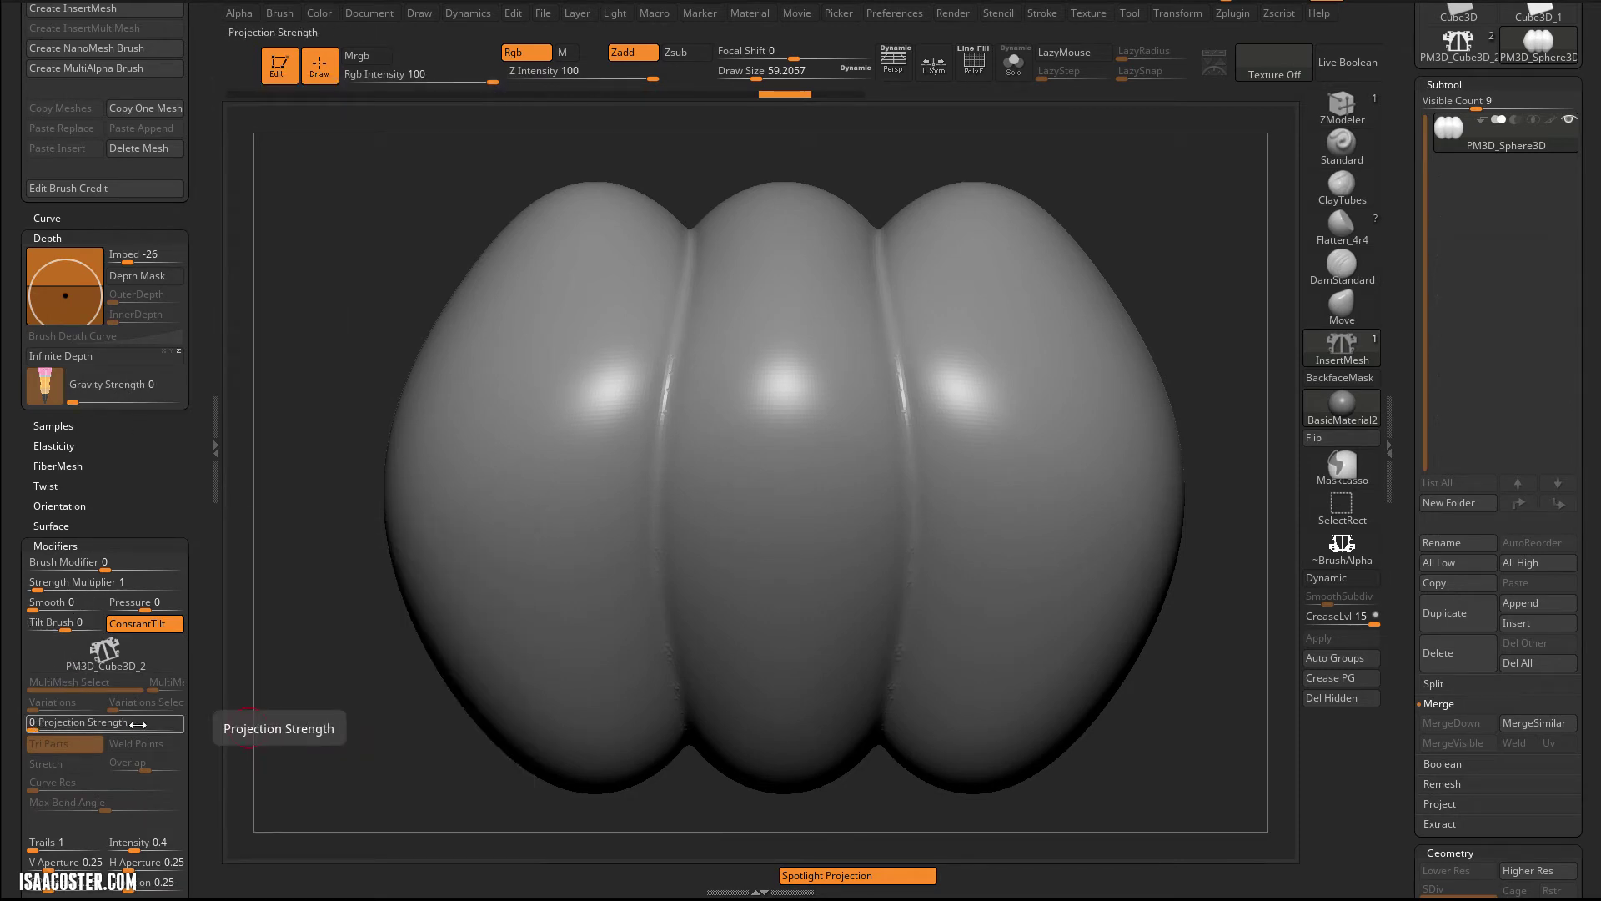
{"action": "left_click_drag", "start_coordinate": [32, 726], "coordinate": [69, 727]}
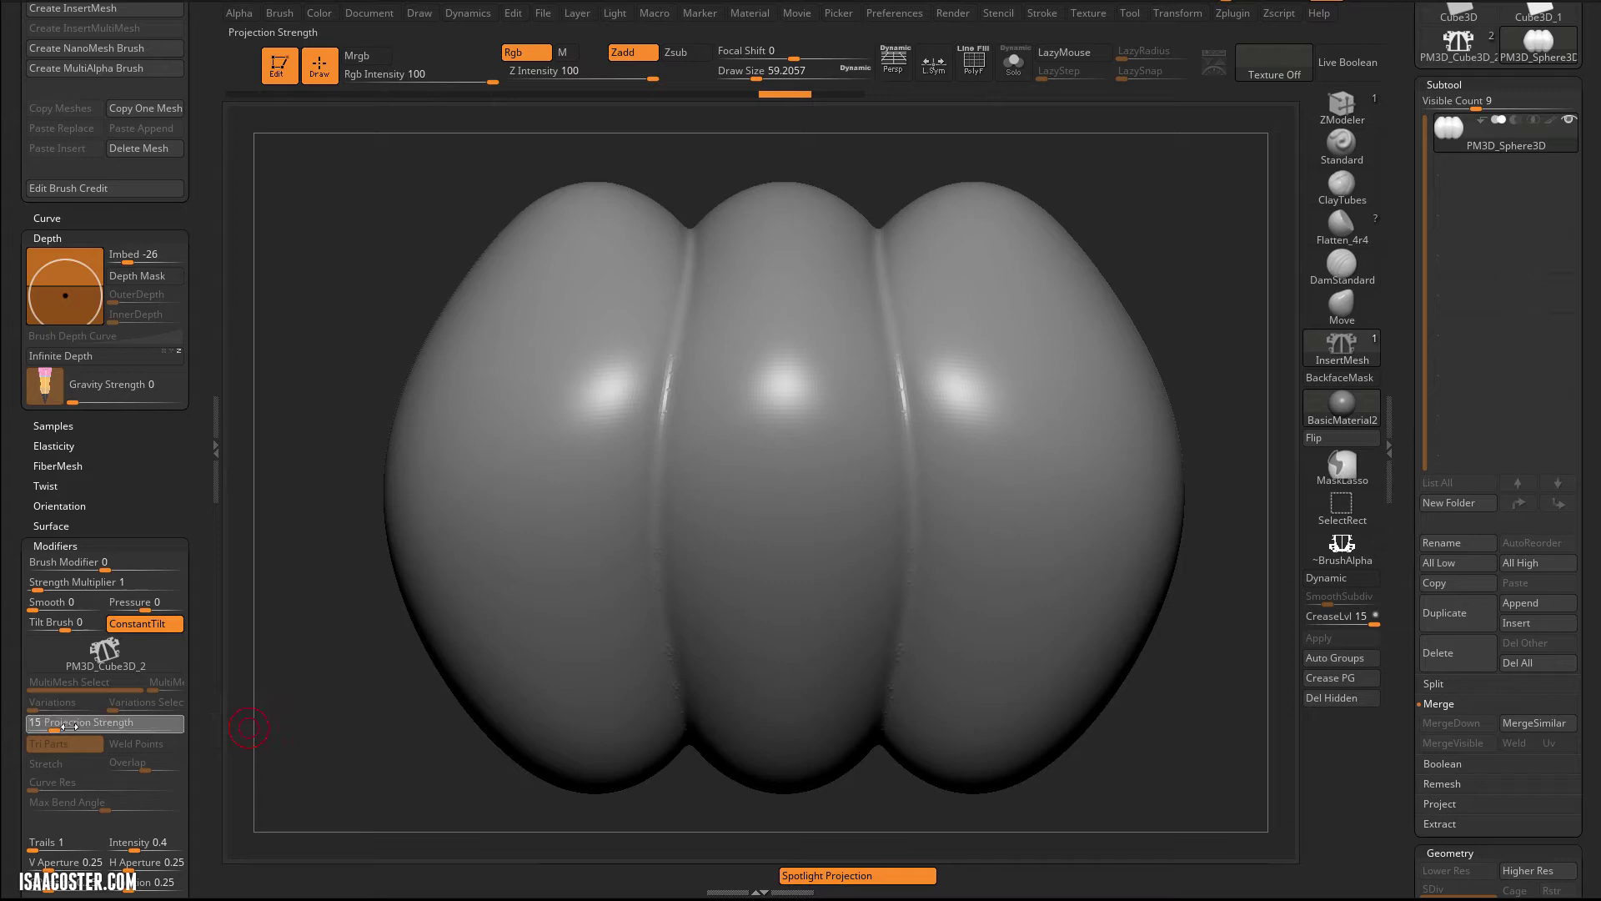
{"action": "left_click_drag", "start_coordinate": [184, 729], "coordinate": [185, 729]}
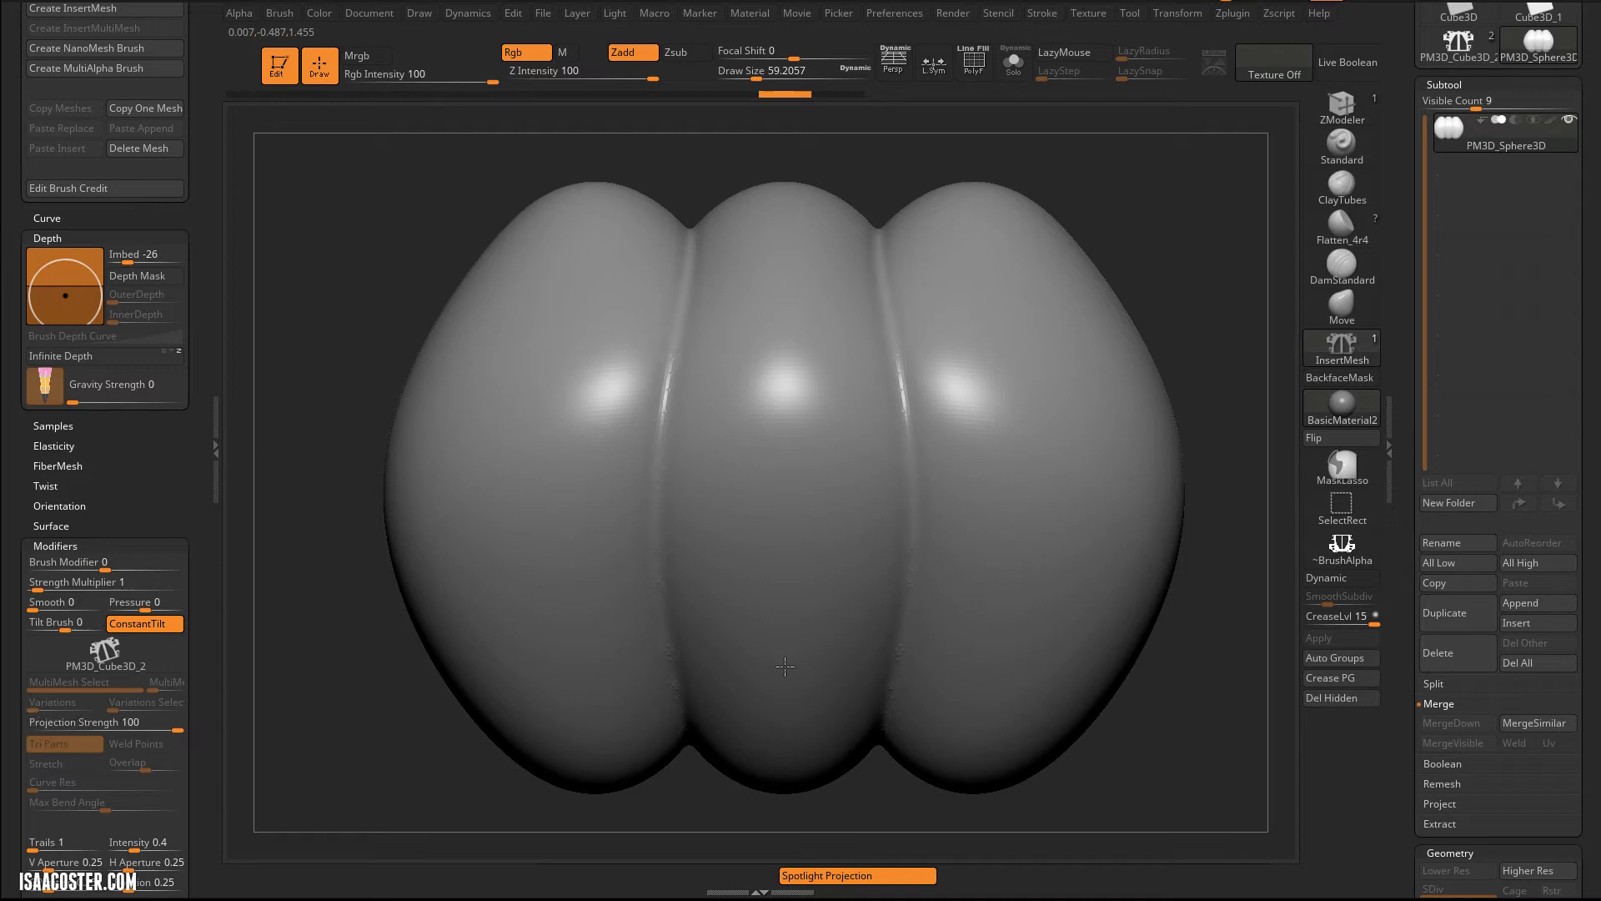
Step: Try inserting the plate with full projection on the middle lobe, shift it with the gizmo and undo the move
{"action": "key", "text": "ctrl+shift+z"}
{"action": "key", "text": "w"}
{"action": "mouse_move", "coordinate": [279, 302]}
{"action": "left_mouse_down"}
{"action": "mouse_move", "coordinate": [393, 314]}
{"action": "mouse_move", "coordinate": [438, 341]}
{"action": "left_mouse_up"}
{"action": "left_click_drag", "start_coordinate": [665, 383], "coordinate": [619, 385]}
{"action": "left_click_drag", "start_coordinate": [727, 561], "coordinate": [458, 473]}
{"action": "left_click_drag", "start_coordinate": [525, 354], "coordinate": [477, 391]}
{"action": "key", "text": "ctrl+z"}
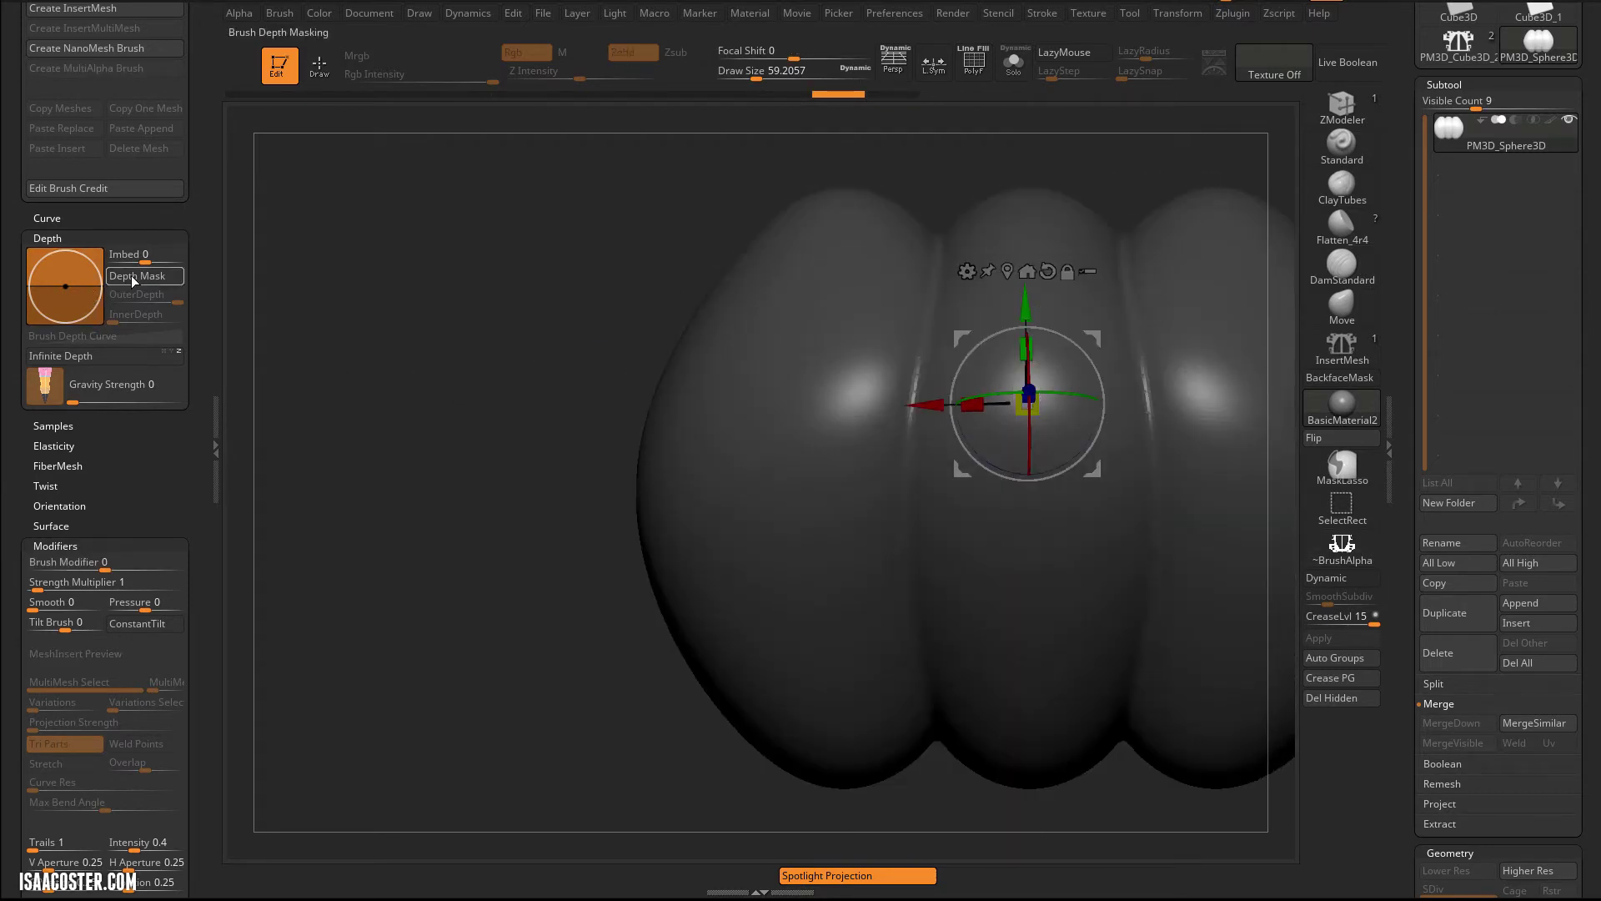
Step: Set the Imbed depth to 38 and recentre the fused spheres in view
{"action": "left_click_drag", "start_coordinate": [149, 259], "coordinate": [165, 261]}
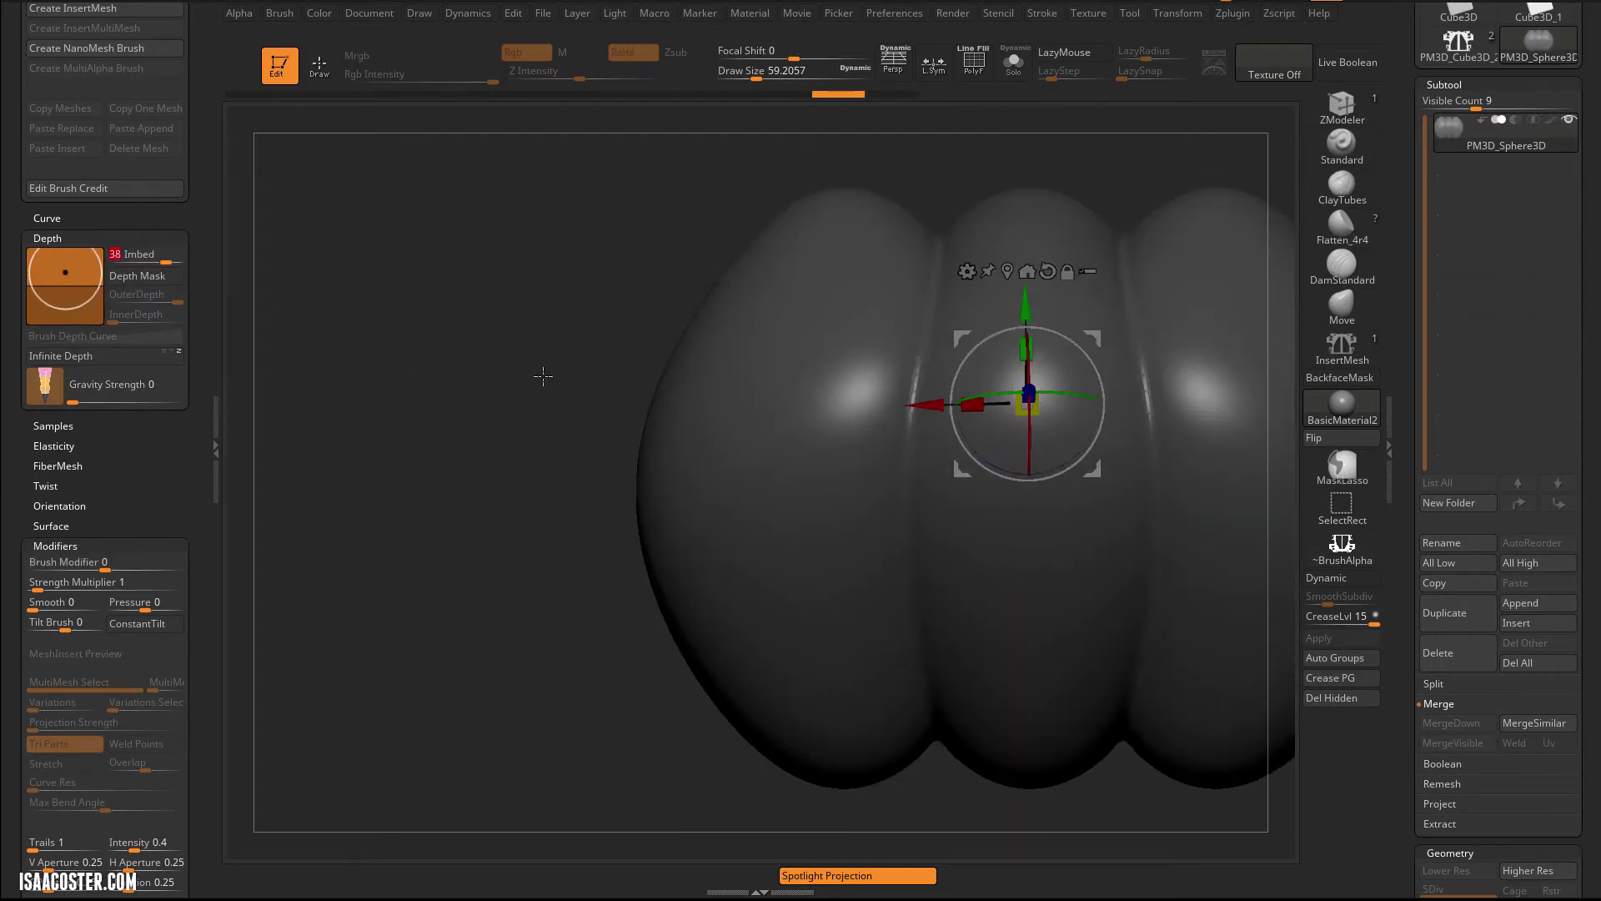
{"action": "left_click_drag", "start_coordinate": [617, 307], "coordinate": [312, 311], "text": "alt"}
{"action": "key", "text": "q"}
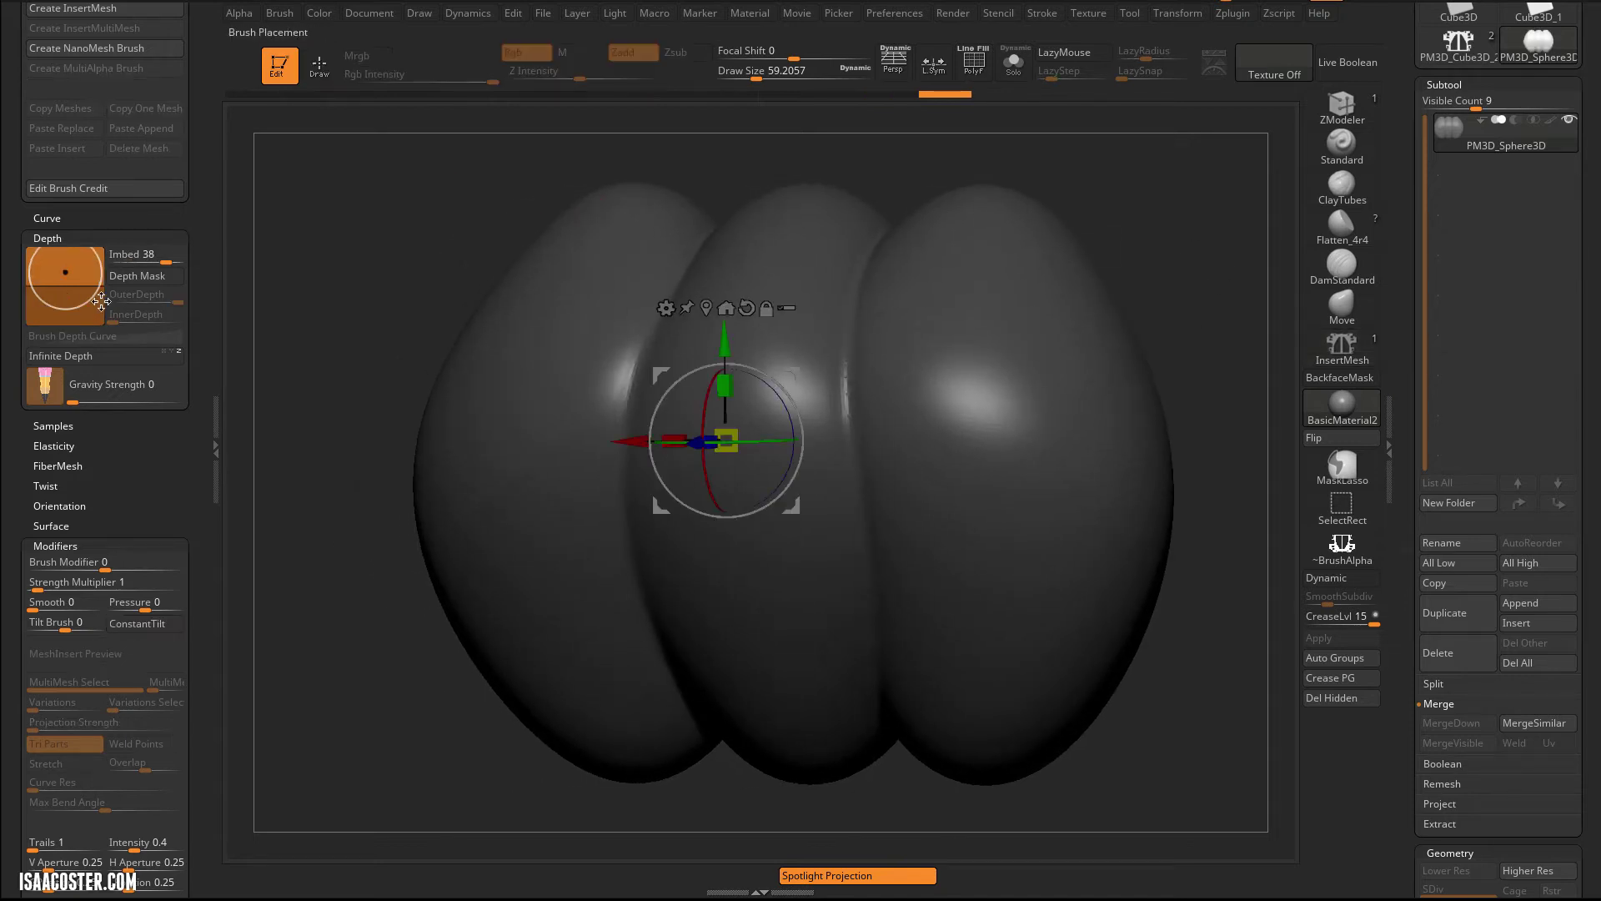
Step: Bring the projected plate out in front of the lobes, examine how it conforms to them, and undo it
{"action": "left_click_drag", "start_coordinate": [390, 301], "coordinate": [581, 439]}
{"action": "left_click_drag", "start_coordinate": [613, 581], "coordinate": [473, 530]}
{"action": "left_click_drag", "start_coordinate": [564, 255], "coordinate": [493, 400], "text": "alt"}
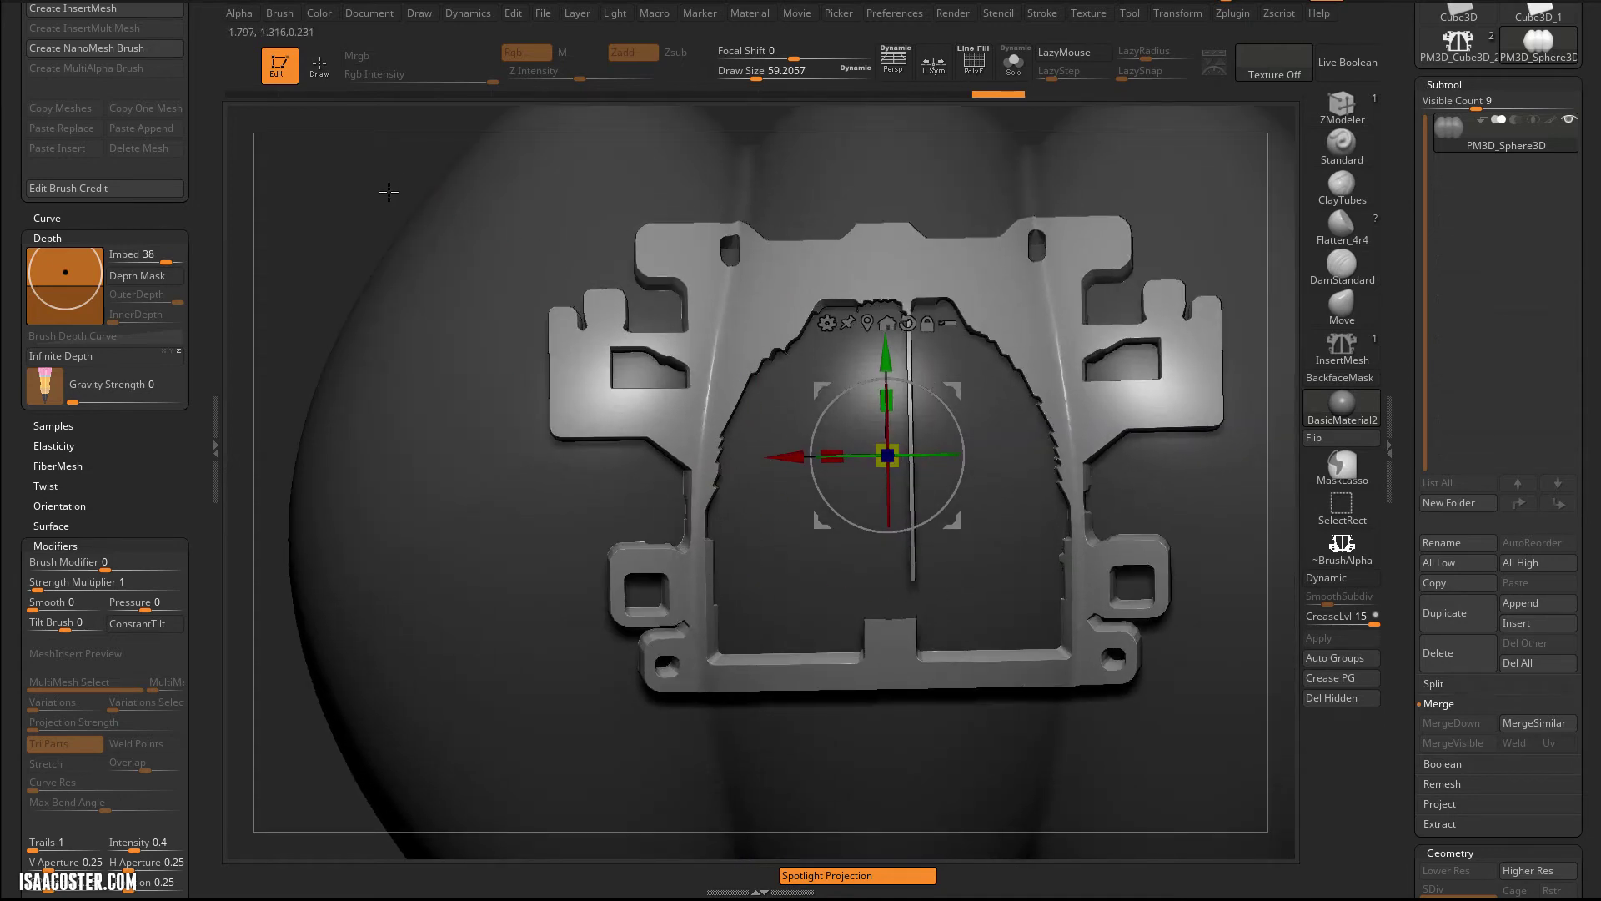
{"action": "left_click_drag", "start_coordinate": [353, 191], "coordinate": [578, 285]}
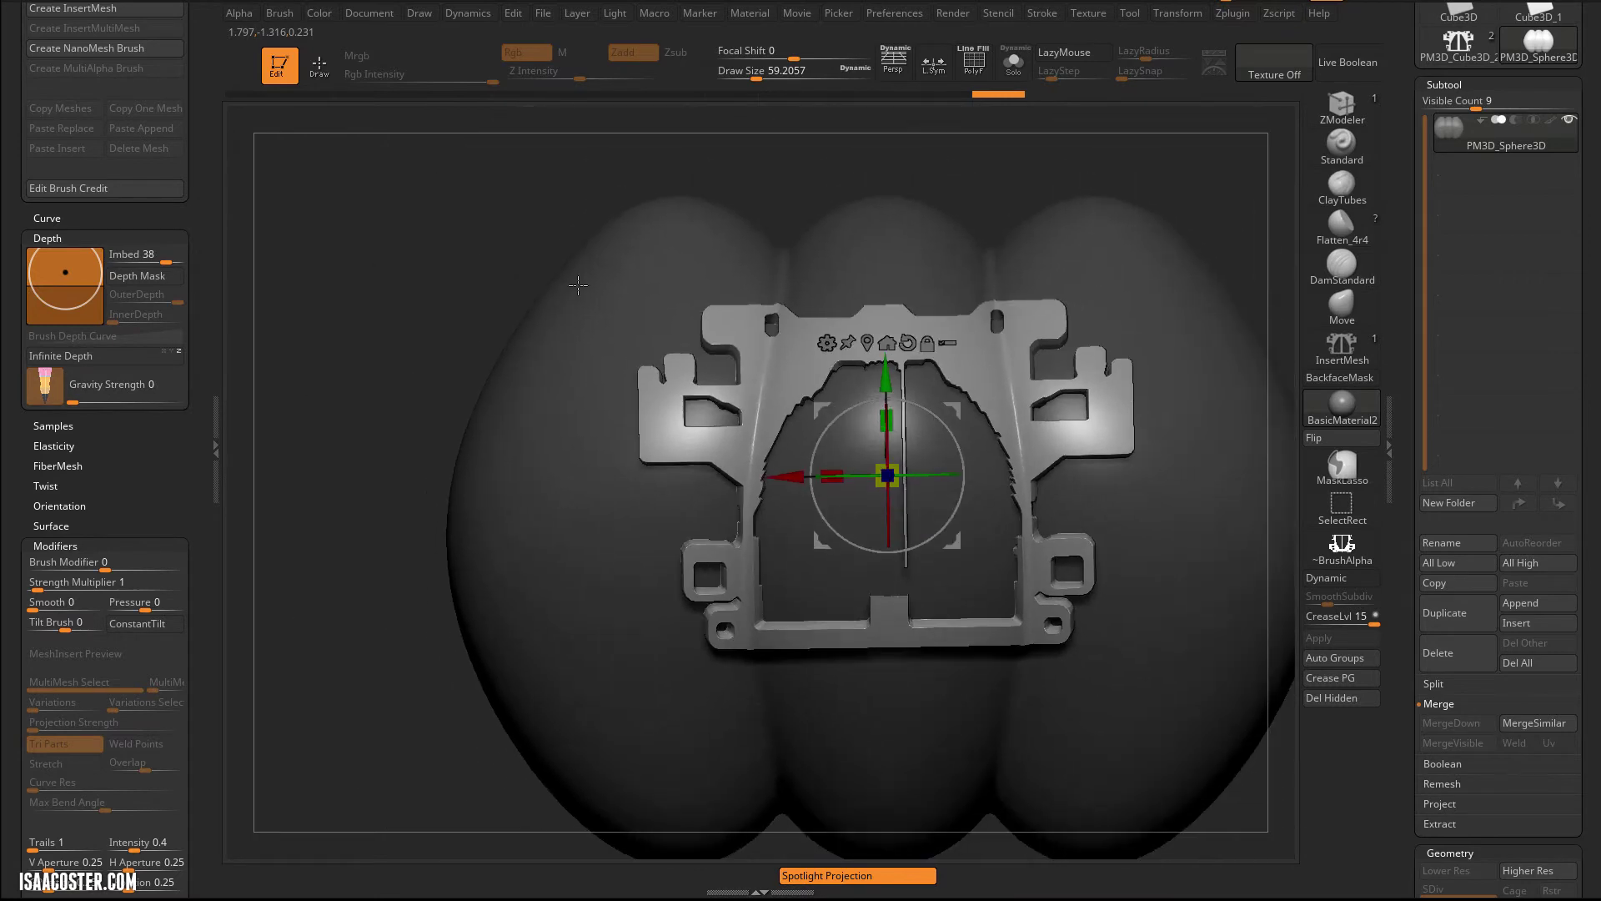
{"action": "key", "text": "ctrl+z"}
Step: Append a Sphere3D to the fused-sphere tool as a new subtool and select it
{"action": "left_click", "coordinate": [922, 275], "text": "alt"}
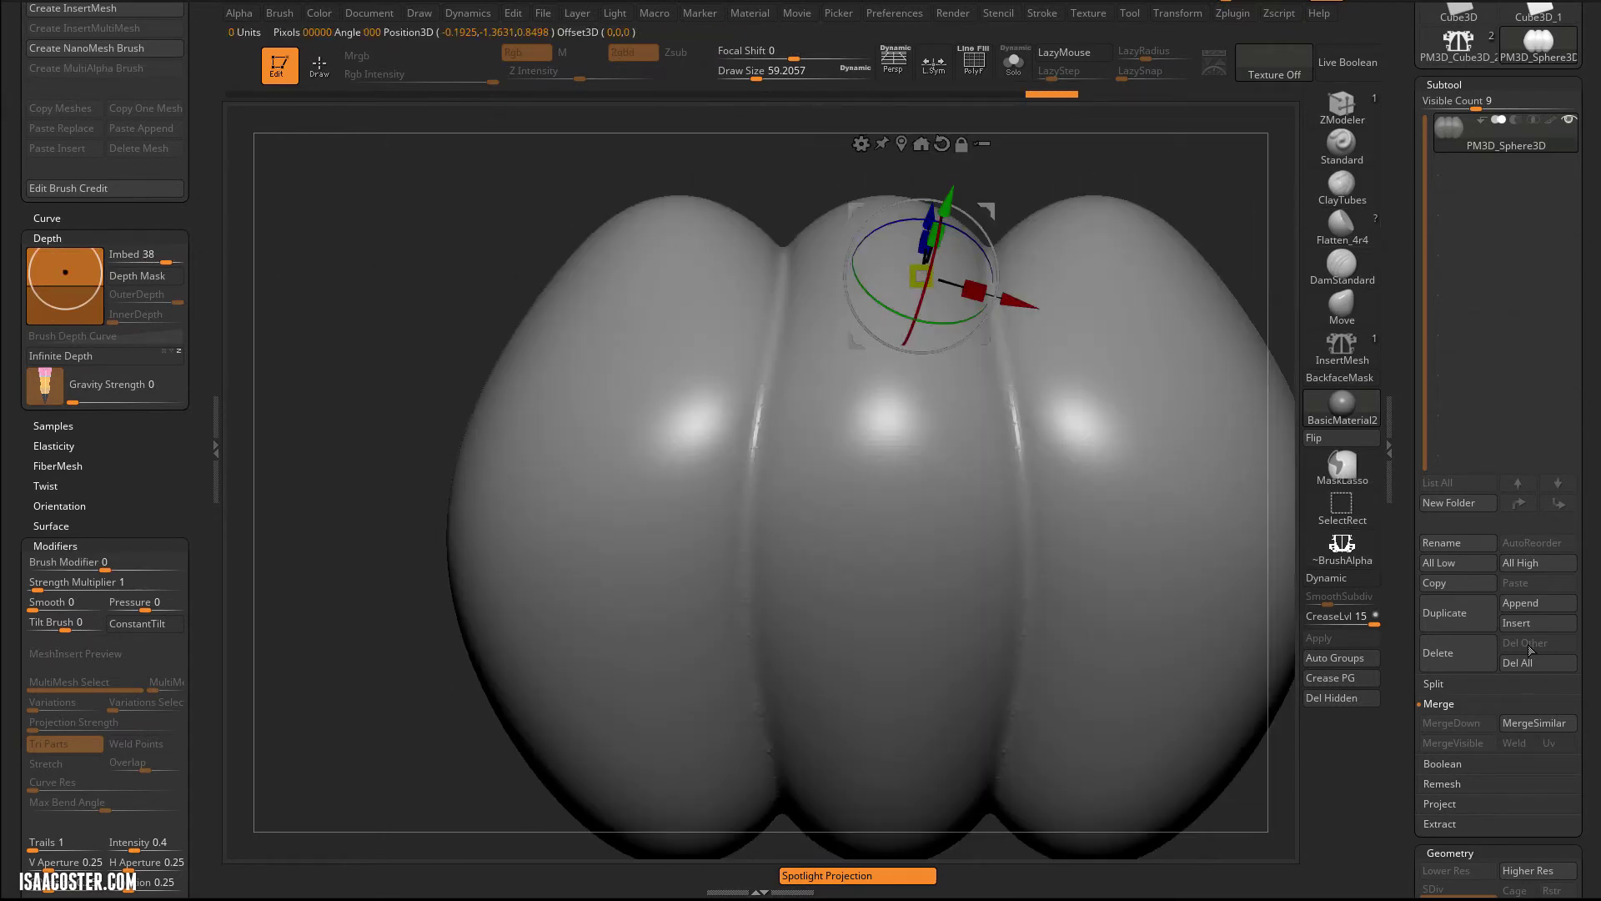
{"action": "left_click", "coordinate": [1549, 606]}
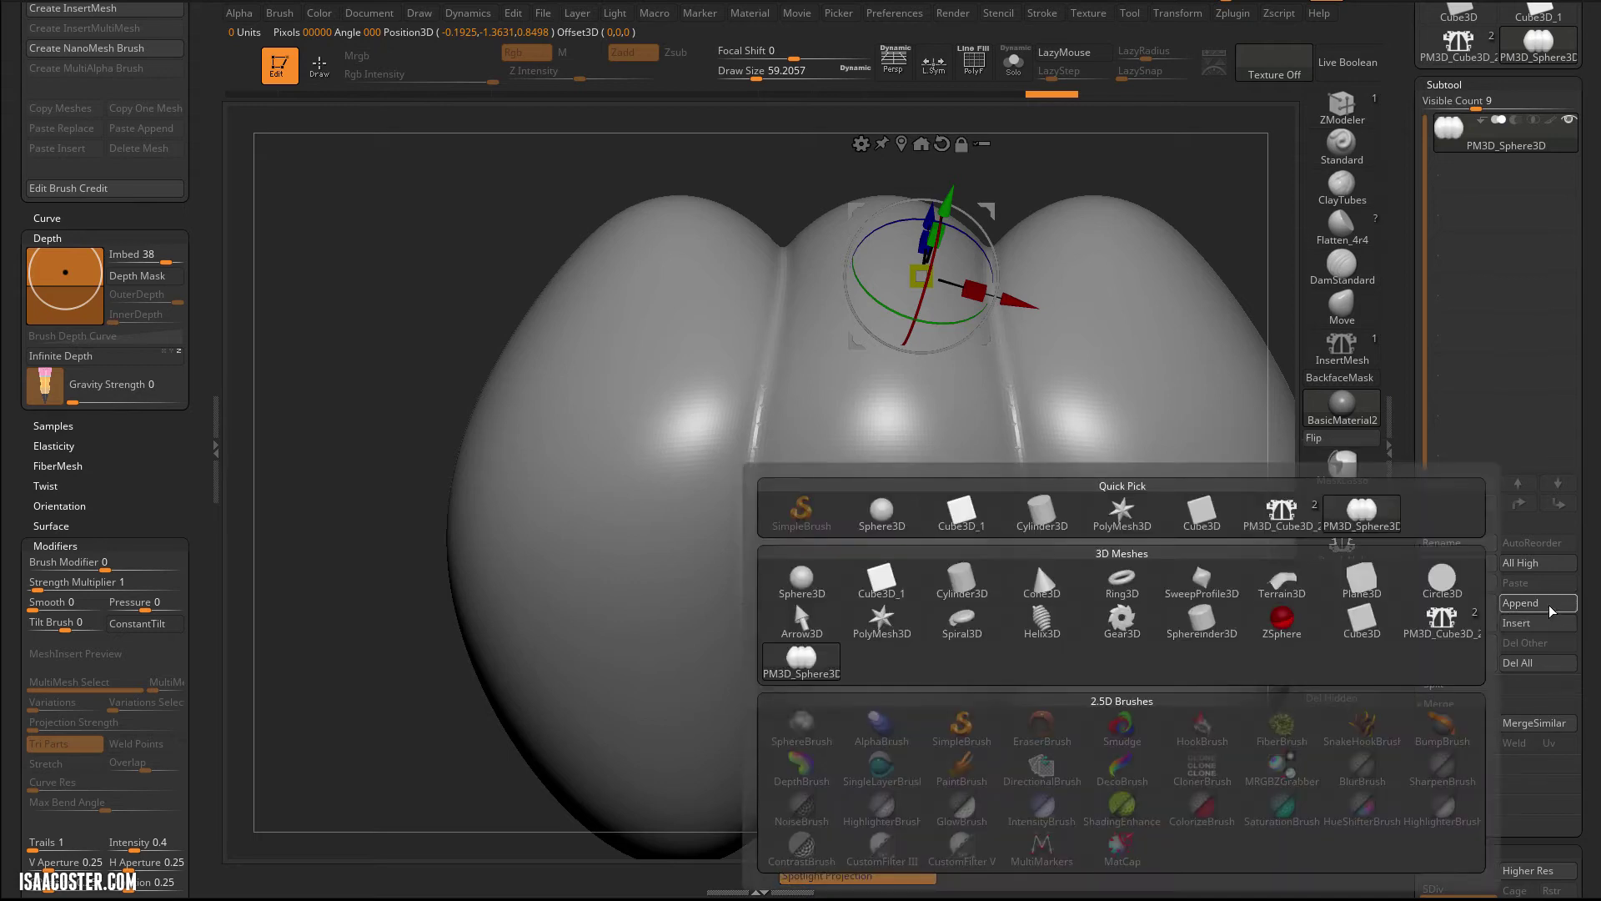
{"action": "left_click", "coordinate": [801, 659]}
{"action": "left_click", "coordinate": [1458, 179]}
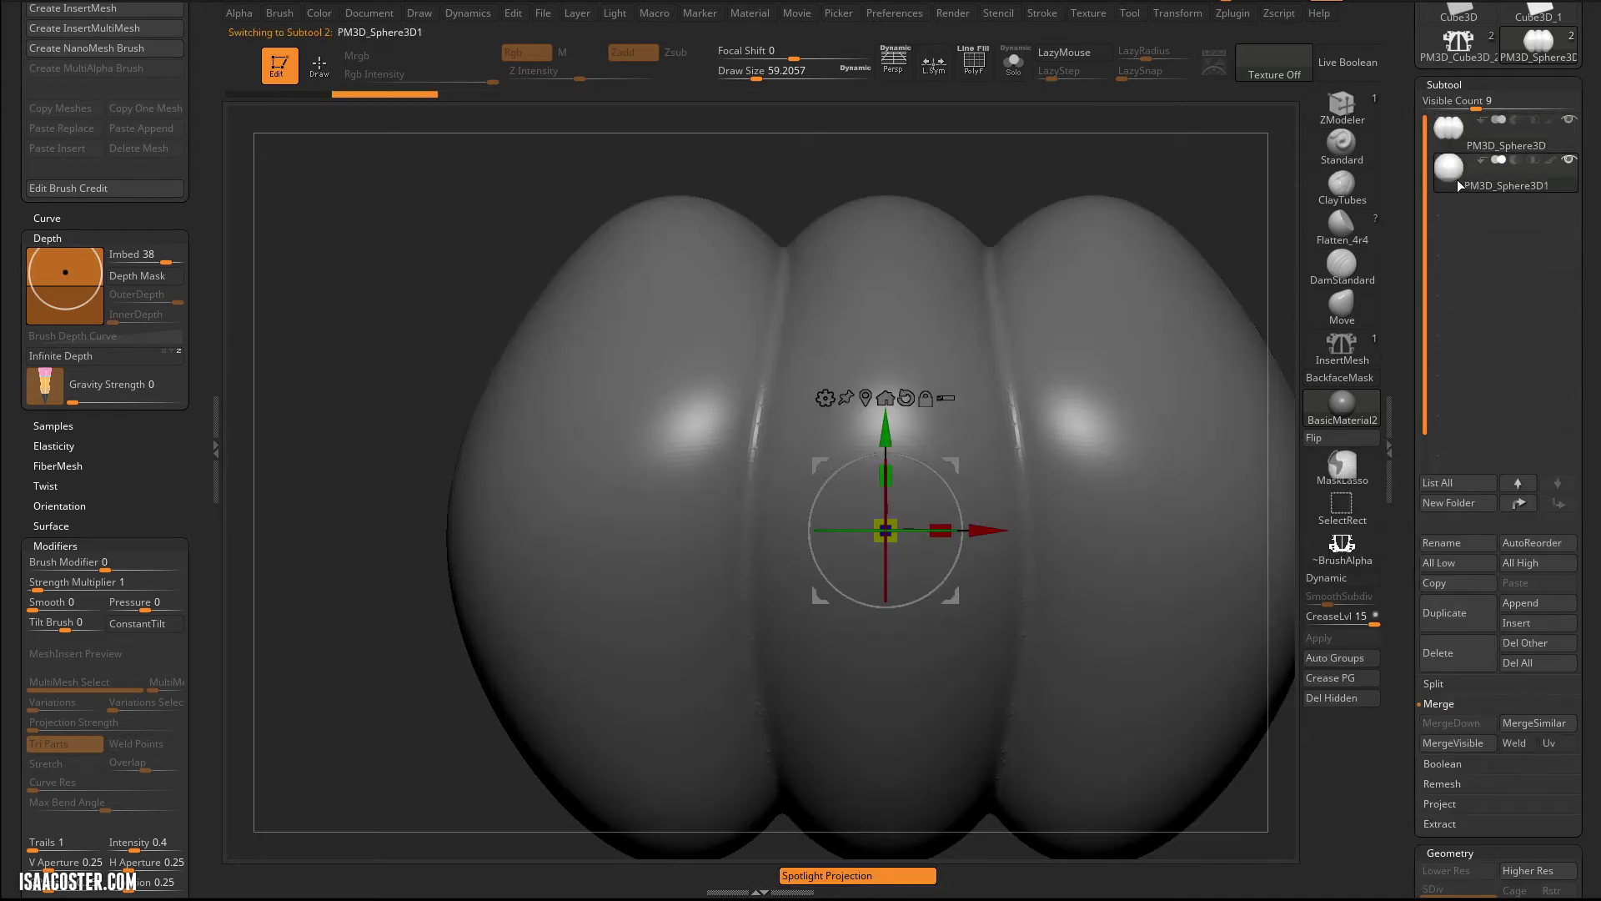
Step: Delete the fused-sphere subtool and confirm, leaving only the appended sphere
{"action": "left_click", "coordinate": [1478, 141]}
{"action": "left_click", "coordinate": [1469, 663]}
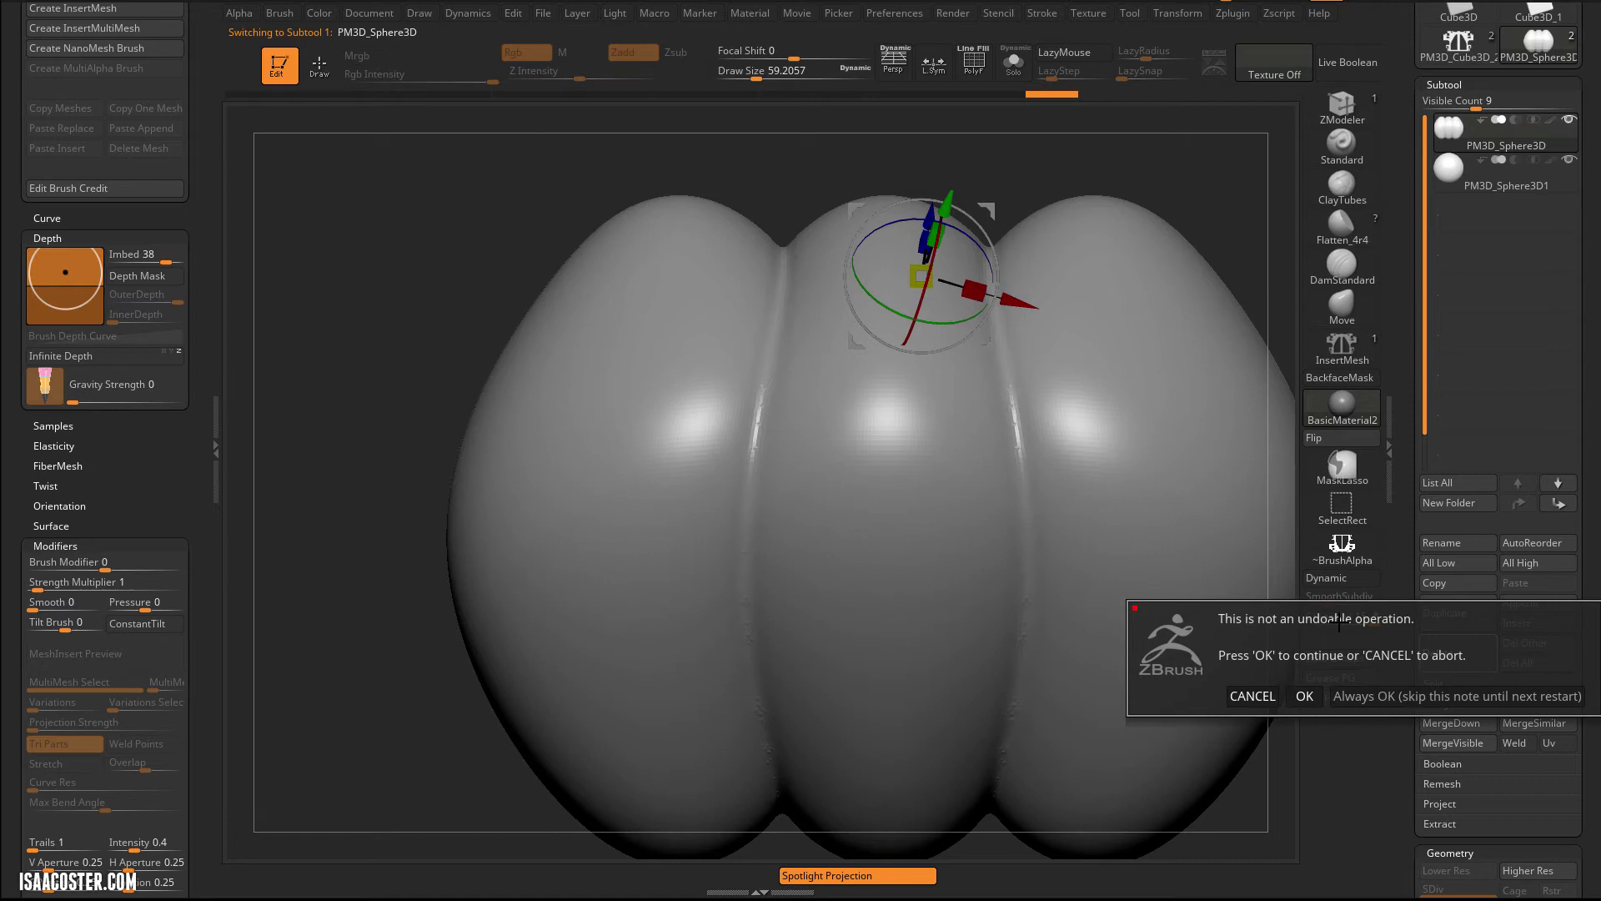
{"action": "left_click", "coordinate": [1304, 696]}
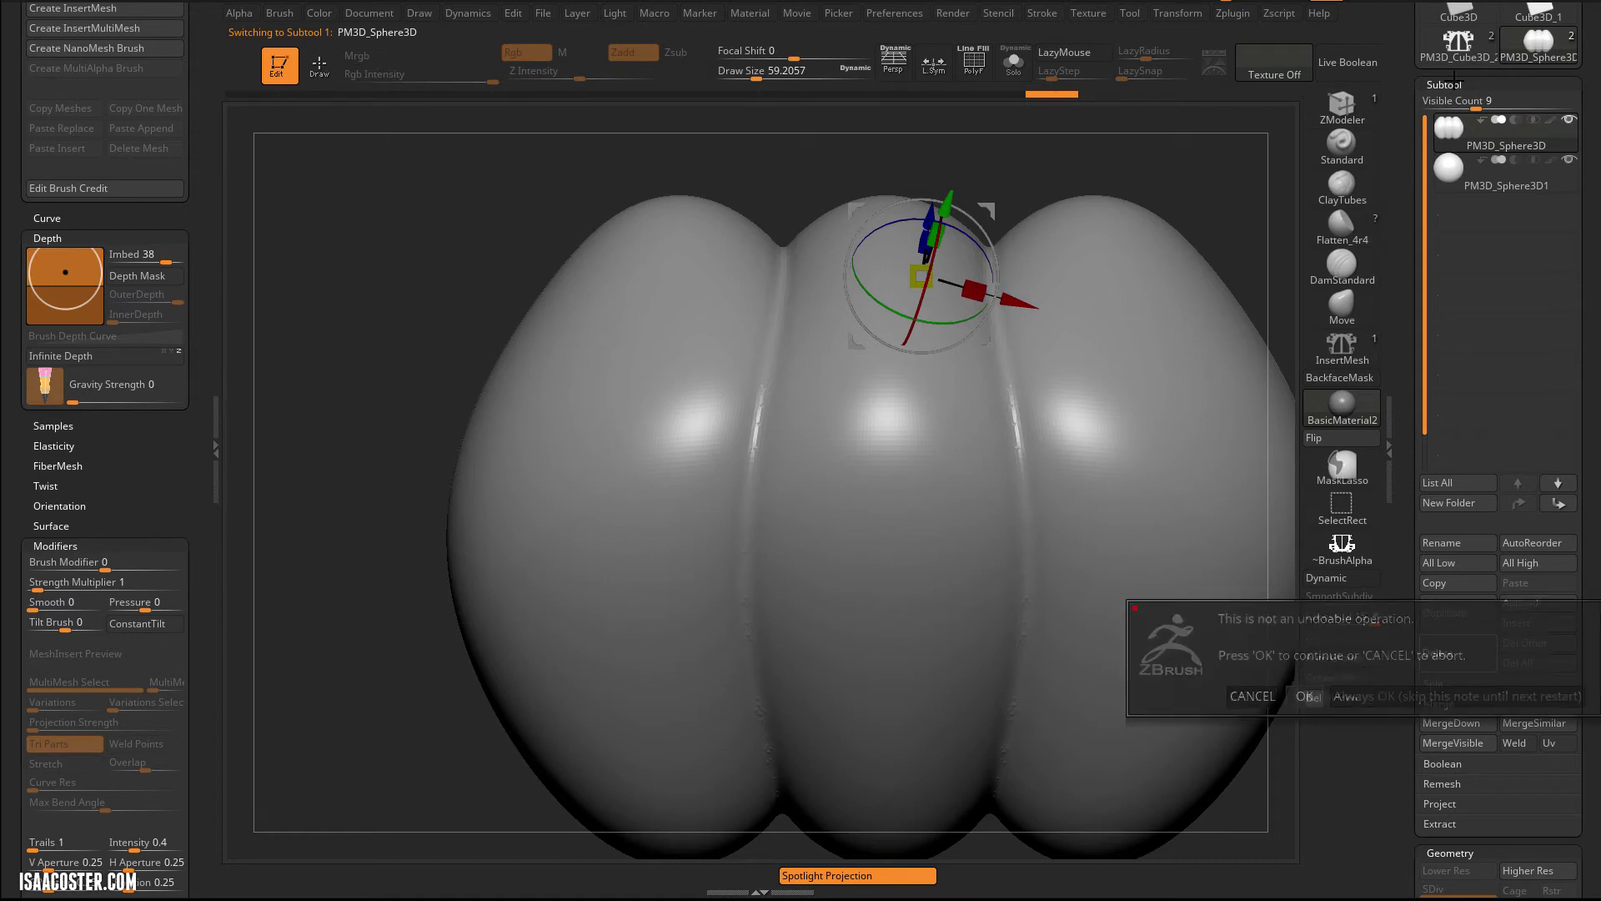
Step: Set the Imbed depth of the InsertMesh brush to 0
{"action": "left_click_drag", "start_coordinate": [1071, 298], "coordinate": [1064, 357]}
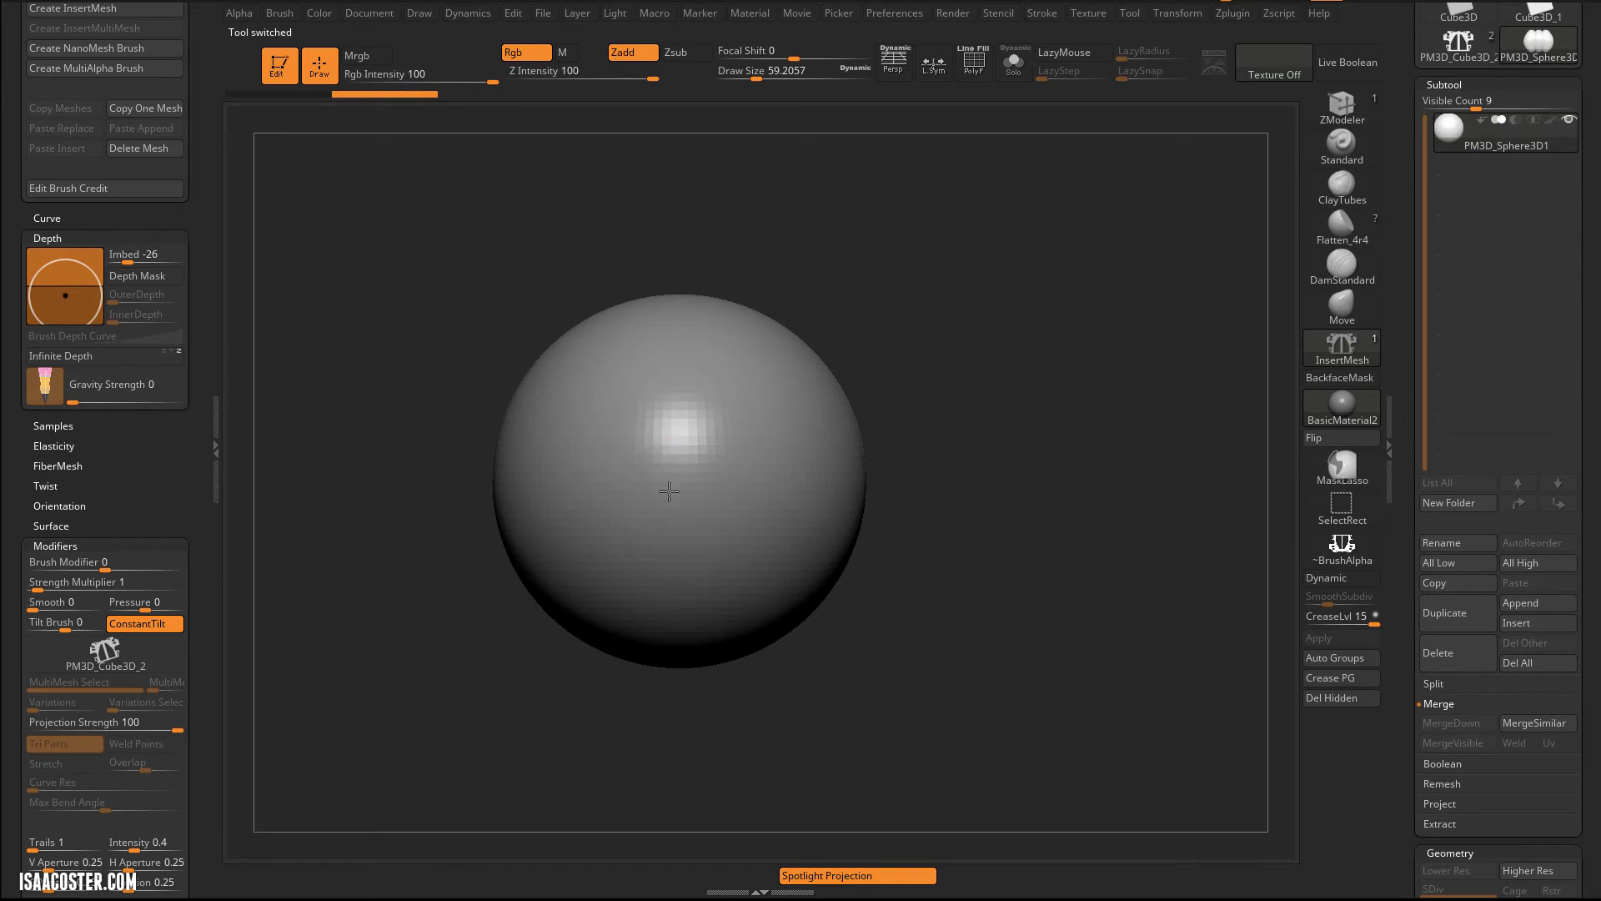
{"action": "left_click", "coordinate": [670, 606]}
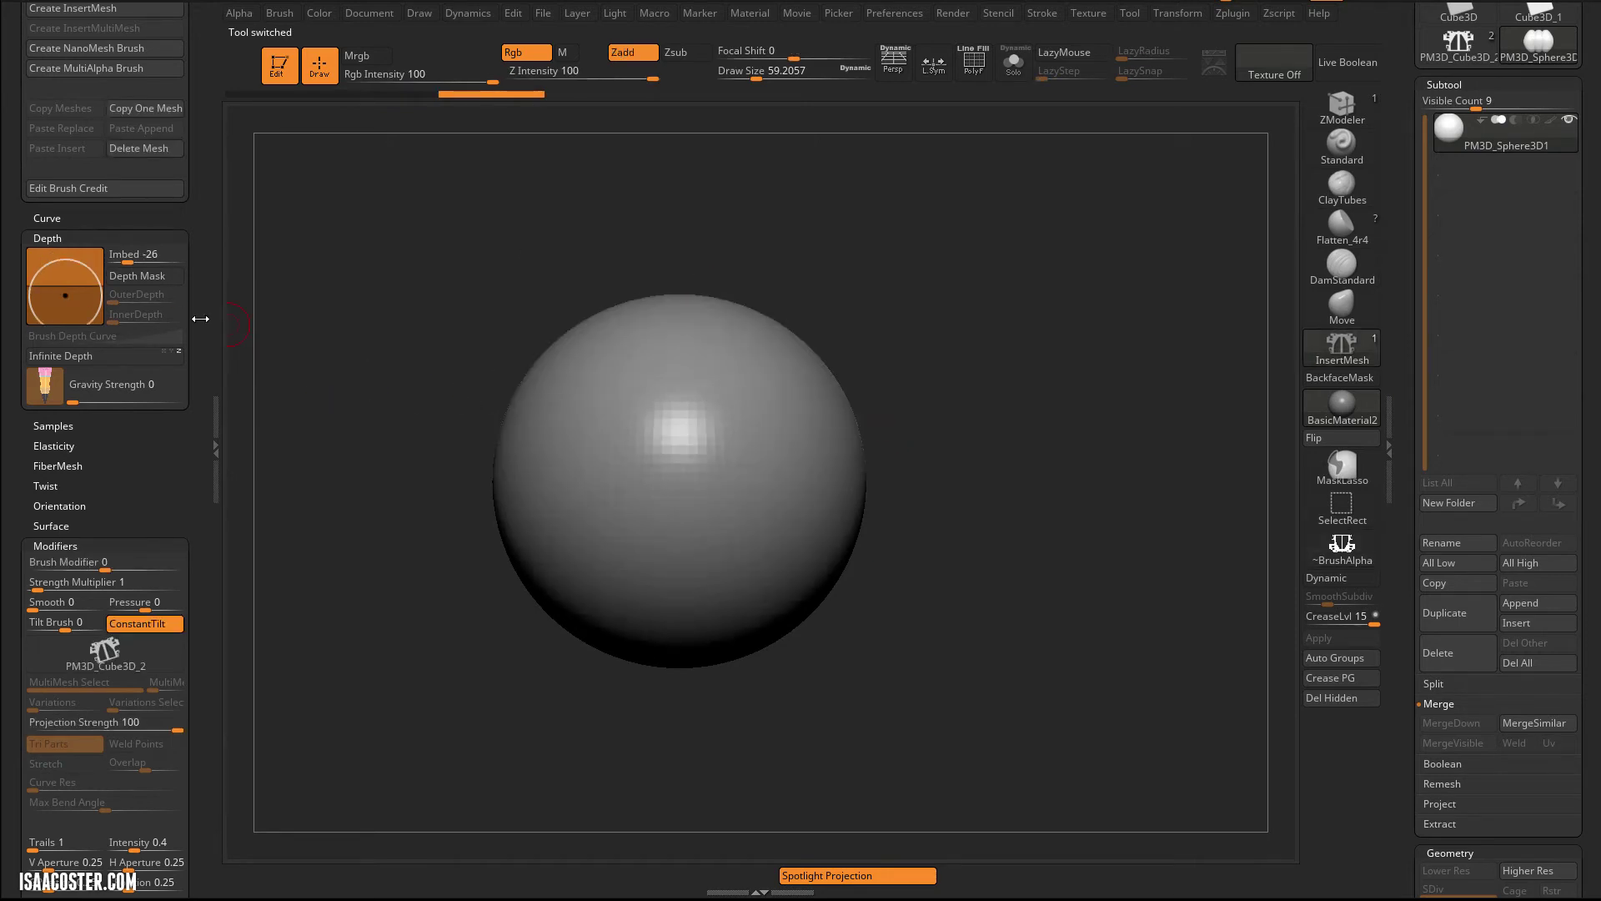
{"action": "left_click_drag", "start_coordinate": [131, 257], "coordinate": [139, 257]}
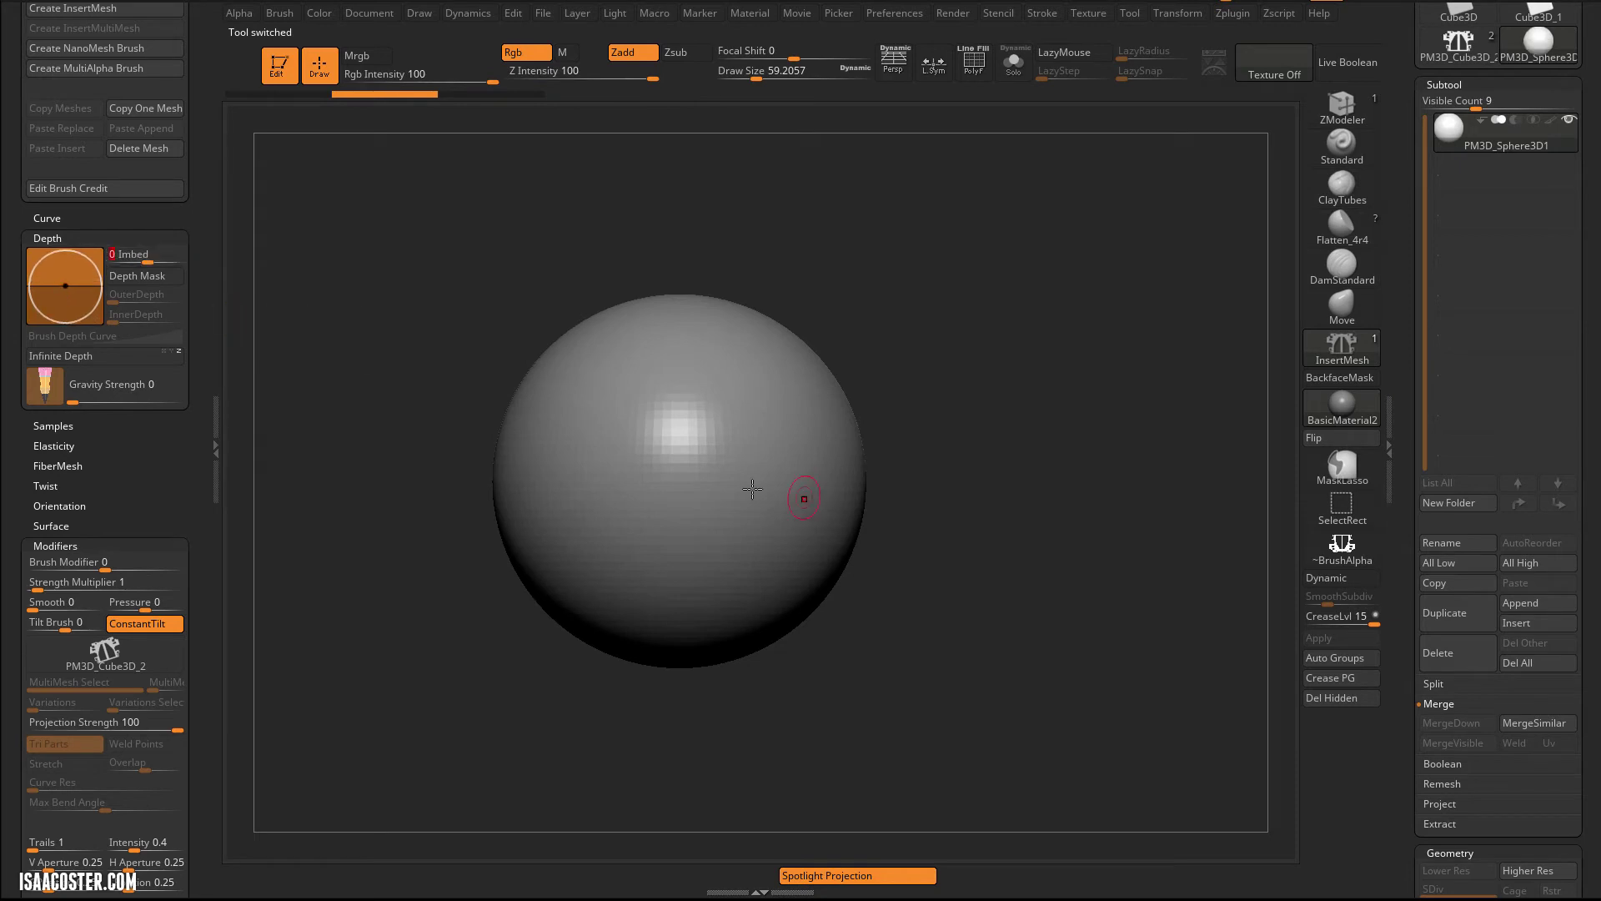
Step: Try inserting the plate on the front of the sphere, check its wireframe, and undo the insertion
{"action": "left_click_drag", "start_coordinate": [678, 461], "coordinate": [675, 615]}
{"action": "mouse_move", "coordinate": [968, 742]}
{"action": "left_mouse_down"}
{"action": "mouse_move", "coordinate": [1108, 508]}
{"action": "mouse_move", "coordinate": [1096, 524]}
{"action": "mouse_move", "coordinate": [868, 417]}
{"action": "left_mouse_up"}
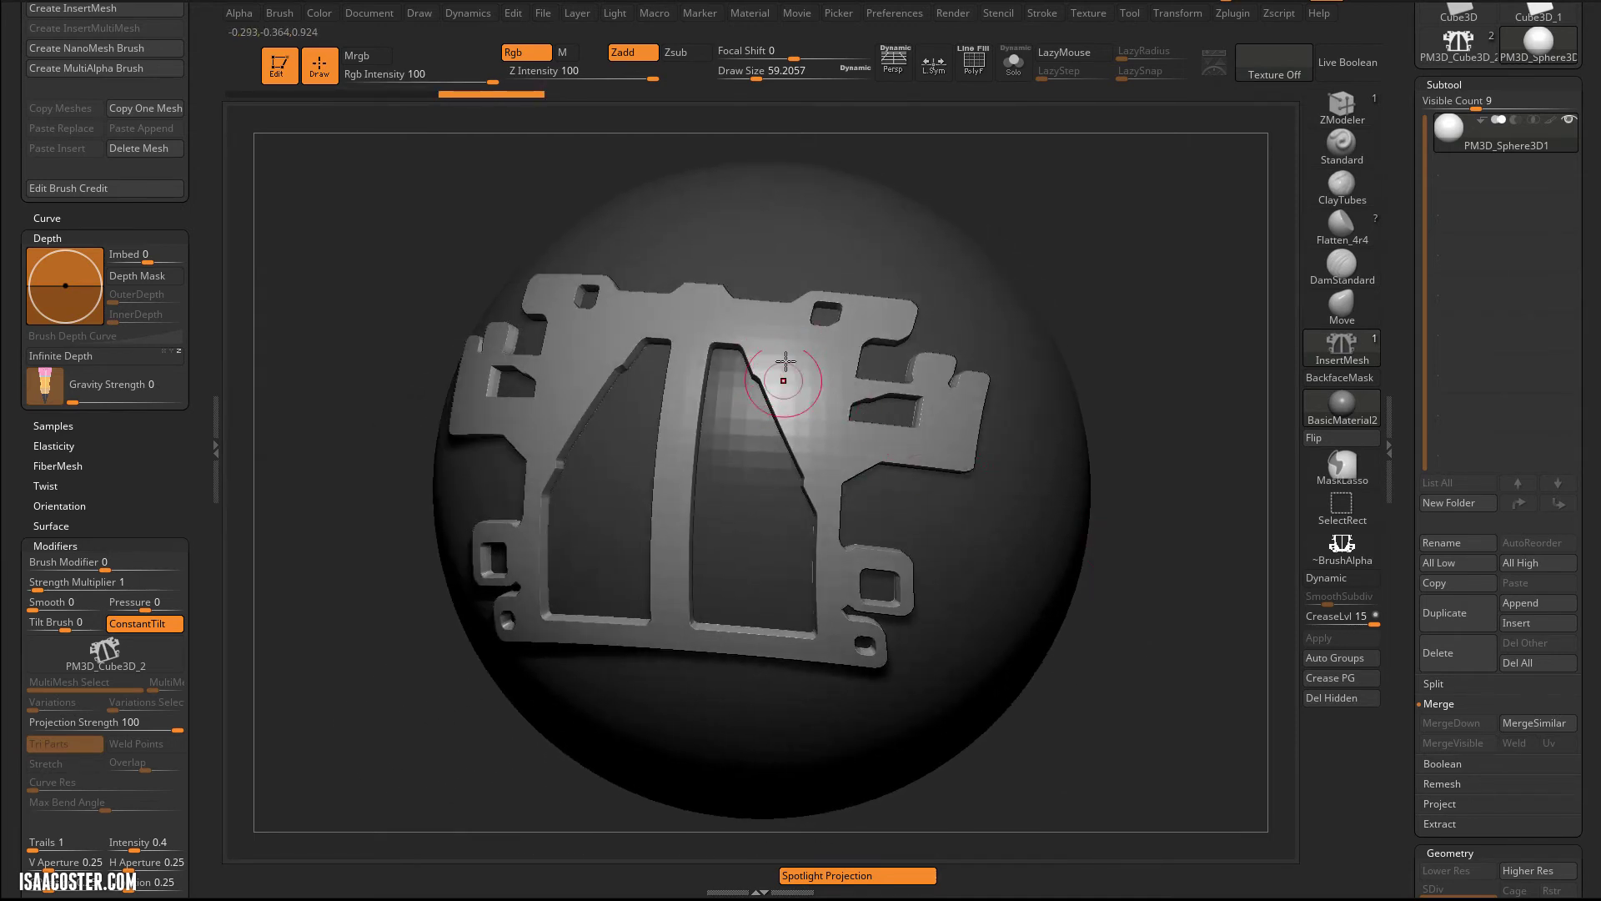
{"action": "key", "text": "shift+f"}
{"action": "key", "text": "shift+f"}
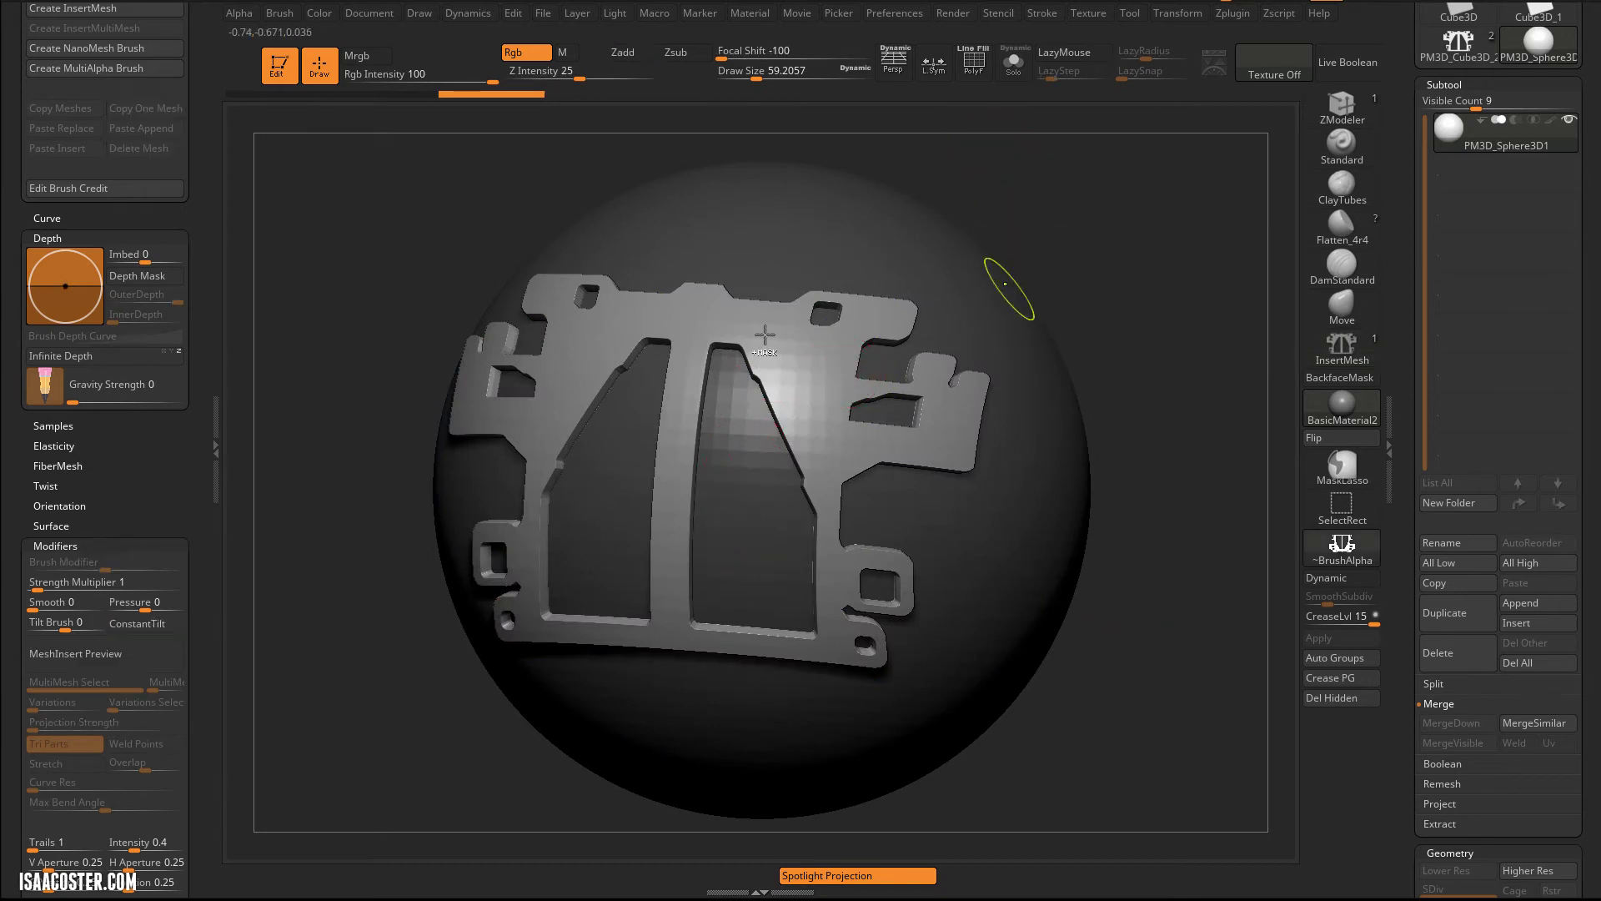
{"action": "key", "text": "ctrl+z"}
{"action": "left_click_drag", "start_coordinate": [1149, 272], "coordinate": [1113, 334], "text": "shift"}
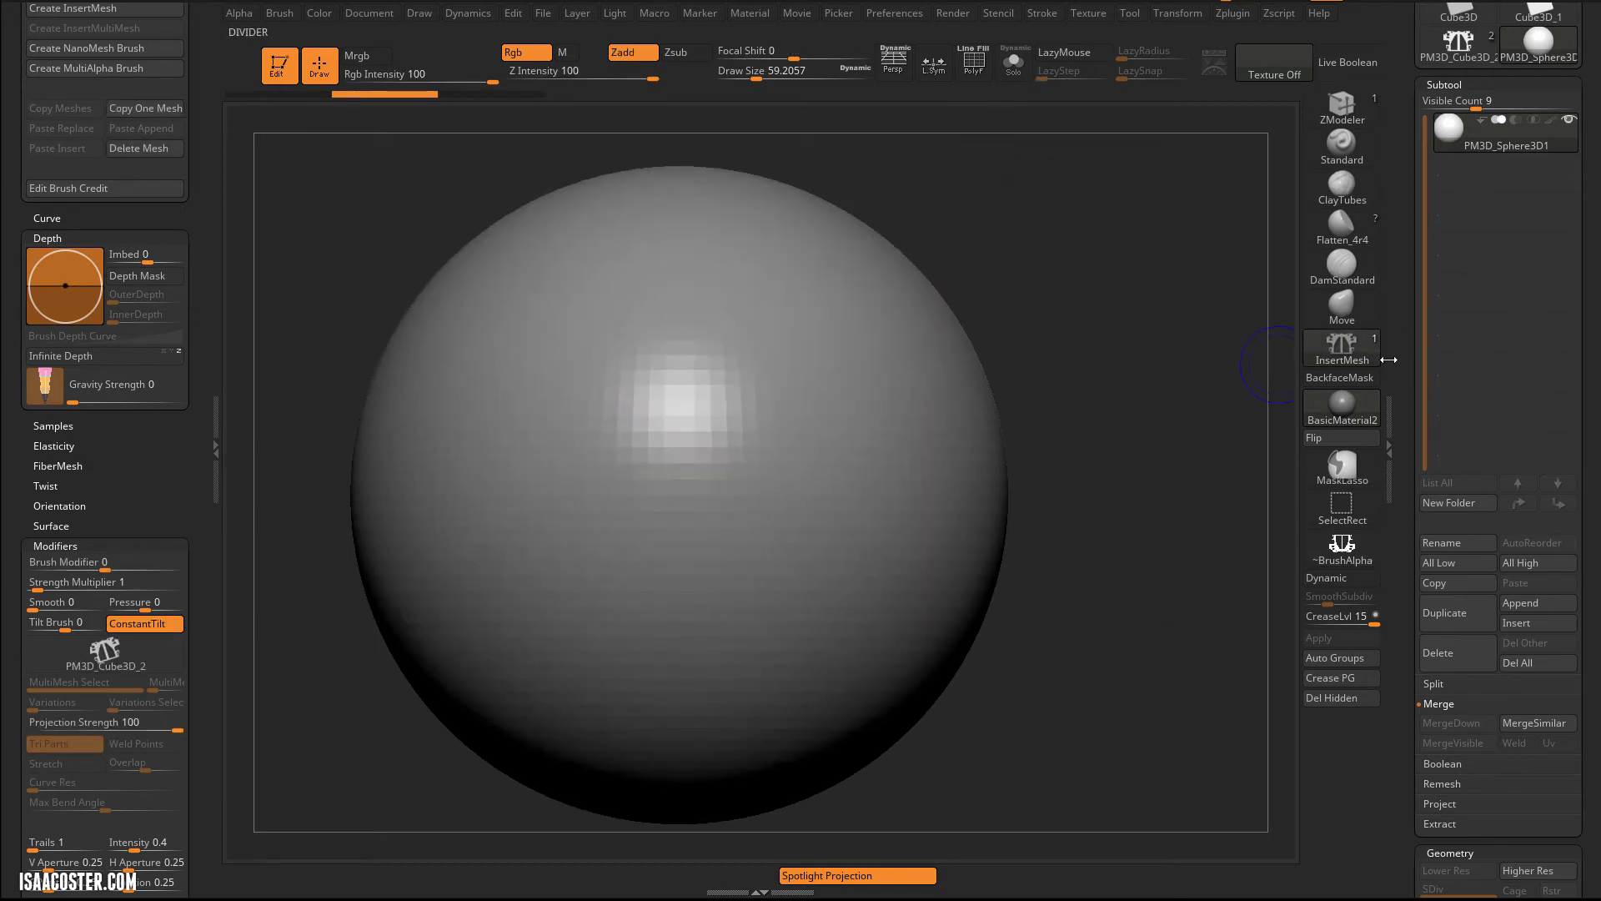
Step: DynaMesh the sphere at resolution 128 and smooth out its faceted surface
{"action": "scroll", "coordinate": [1401, 401], "scroll_direction": "down", "scroll_amount": 5}
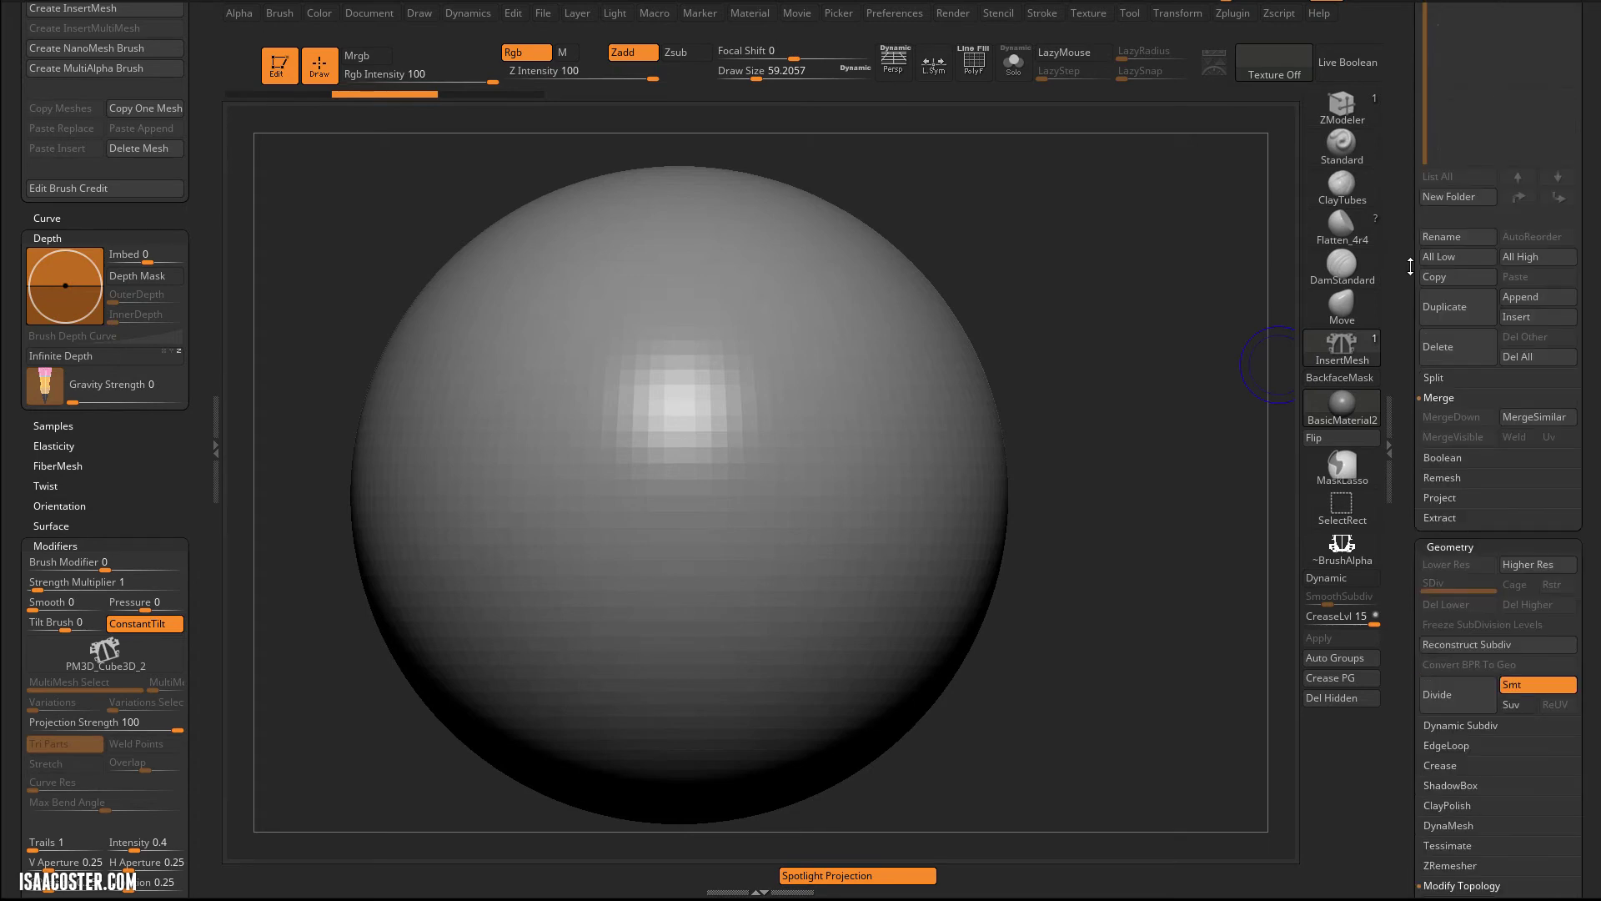
{"action": "left_click", "coordinate": [1446, 822]}
{"action": "left_click", "coordinate": [1451, 849]}
{"action": "scroll", "coordinate": [1431, 656], "scroll_direction": "down", "scroll_amount": 6}
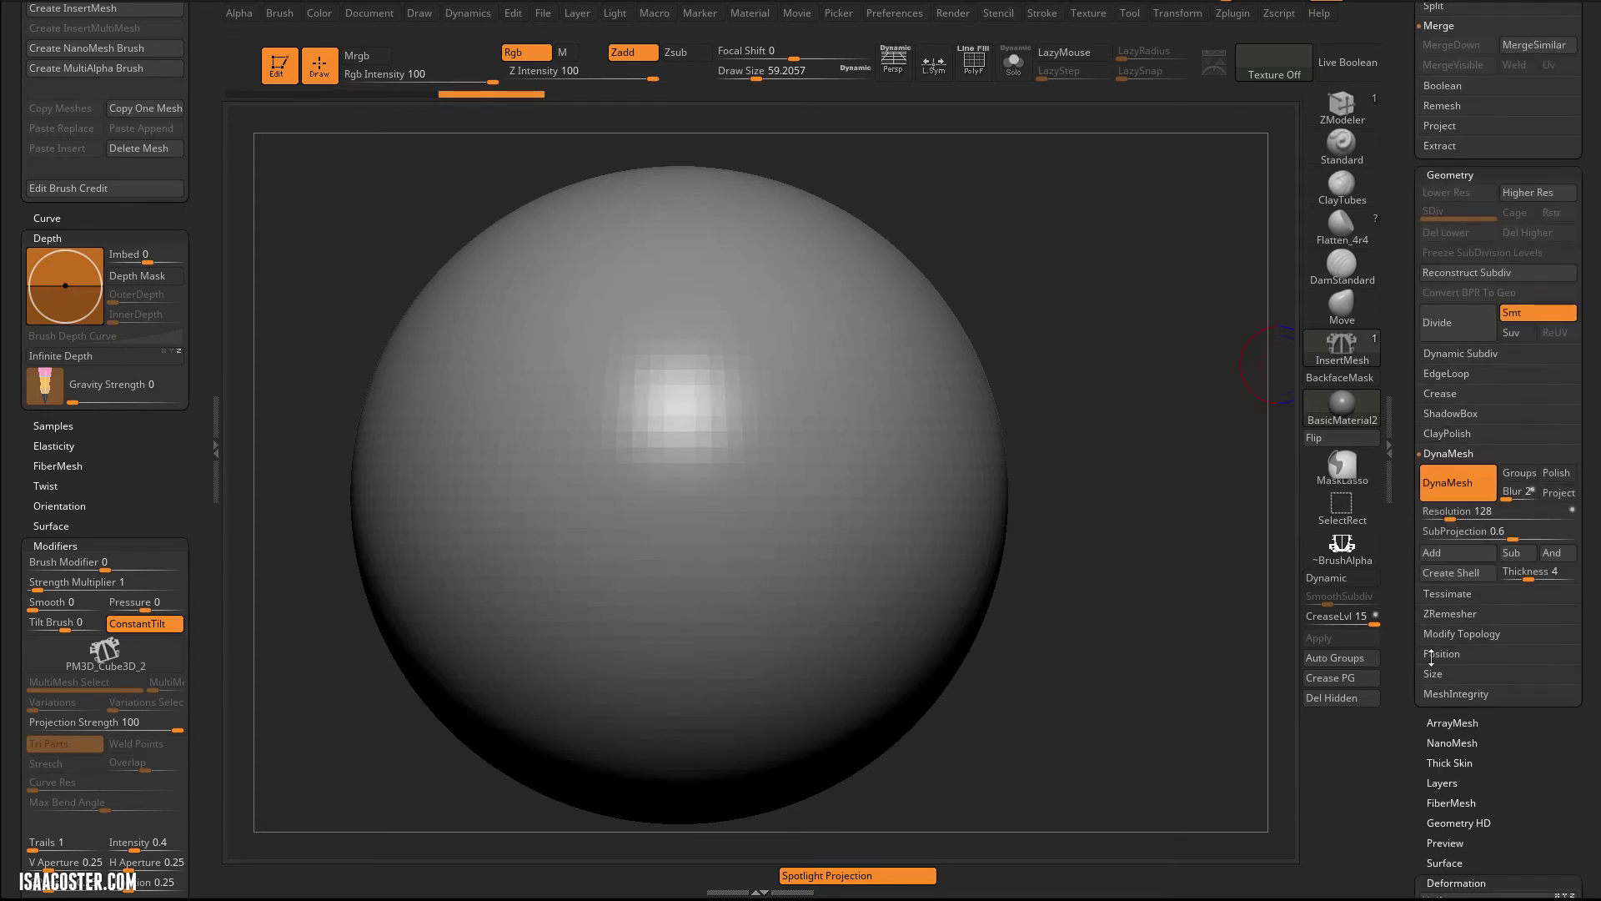
{"action": "scroll", "coordinate": [1540, 765], "scroll_direction": "down", "scroll_amount": 4}
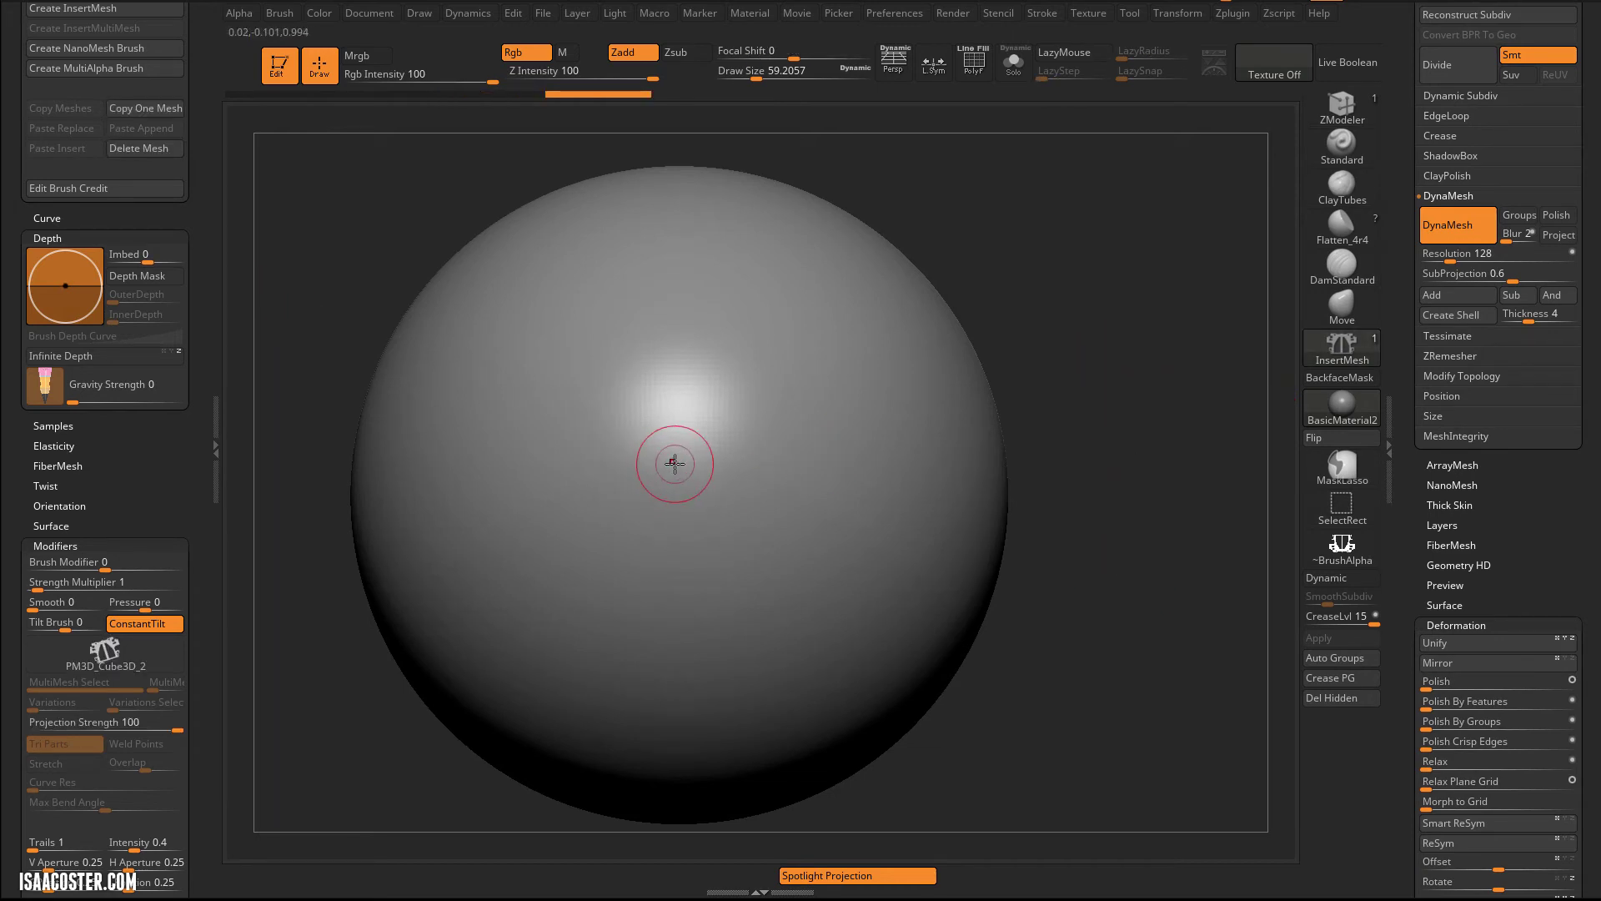
Step: Insert the plate across the front of the smoothed sphere and split the unmasked points into a separate subtool
{"action": "mouse_move", "coordinate": [666, 617]}
{"action": "left_mouse_down"}
{"action": "mouse_move", "coordinate": [676, 680]}
{"action": "mouse_move", "coordinate": [648, 695]}
{"action": "mouse_move", "coordinate": [675, 694]}
{"action": "left_mouse_up"}
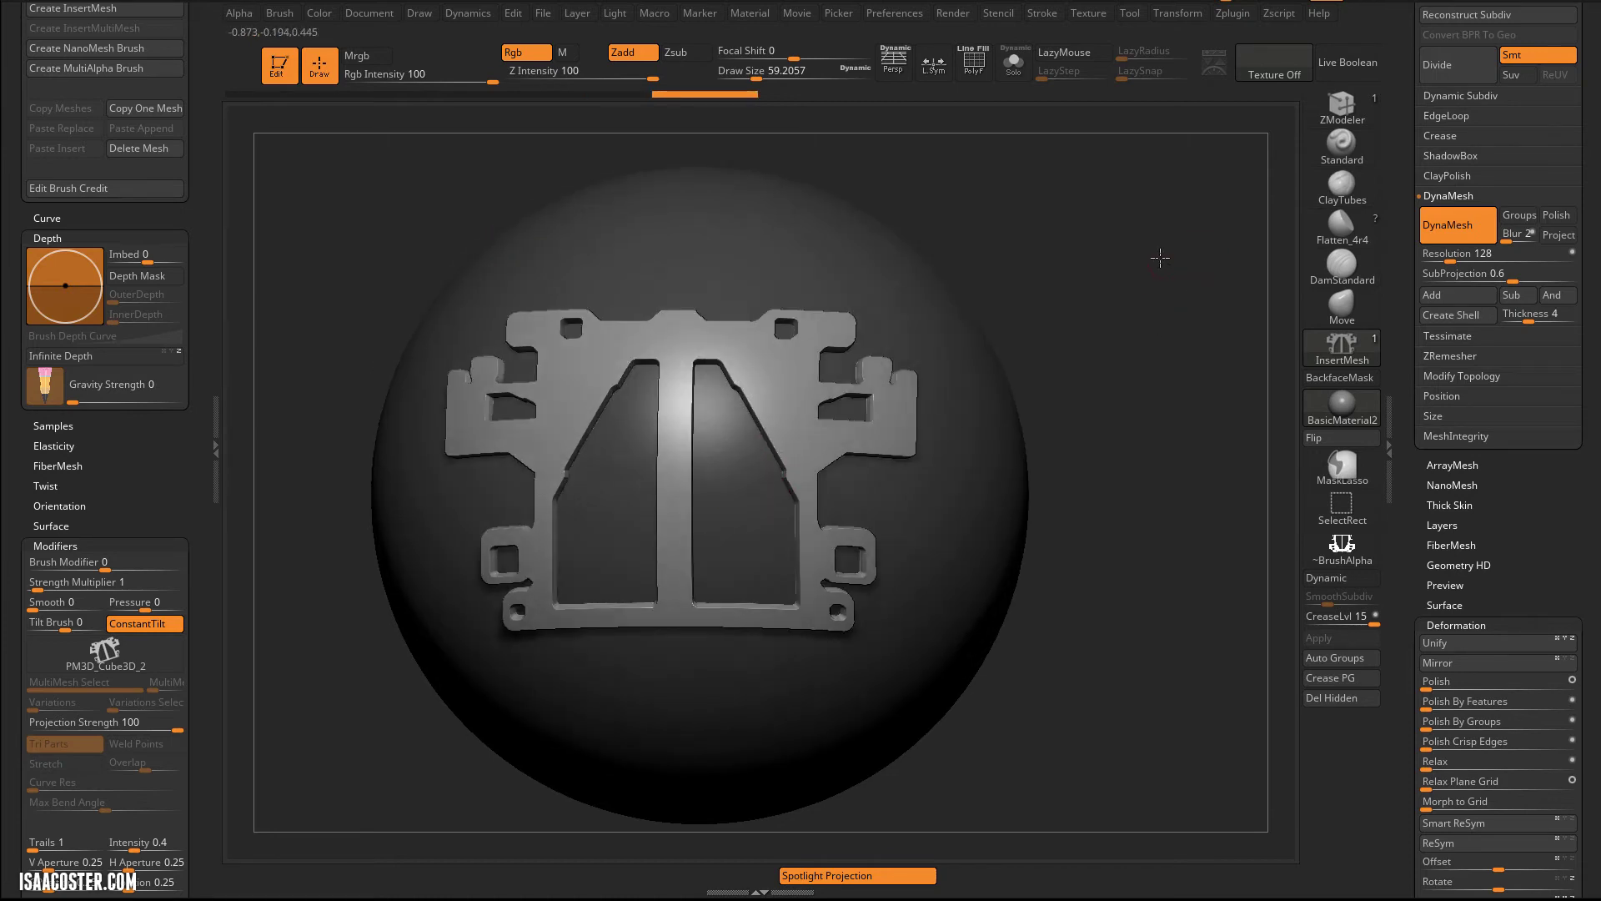
{"action": "mouse_move", "coordinate": [1154, 257]}
{"action": "left_mouse_down"}
{"action": "mouse_move", "coordinate": [1101, 259]}
{"action": "mouse_move", "coordinate": [1172, 258]}
{"action": "mouse_move", "coordinate": [1135, 241]}
{"action": "mouse_move", "coordinate": [1205, 262]}
{"action": "left_mouse_up"}
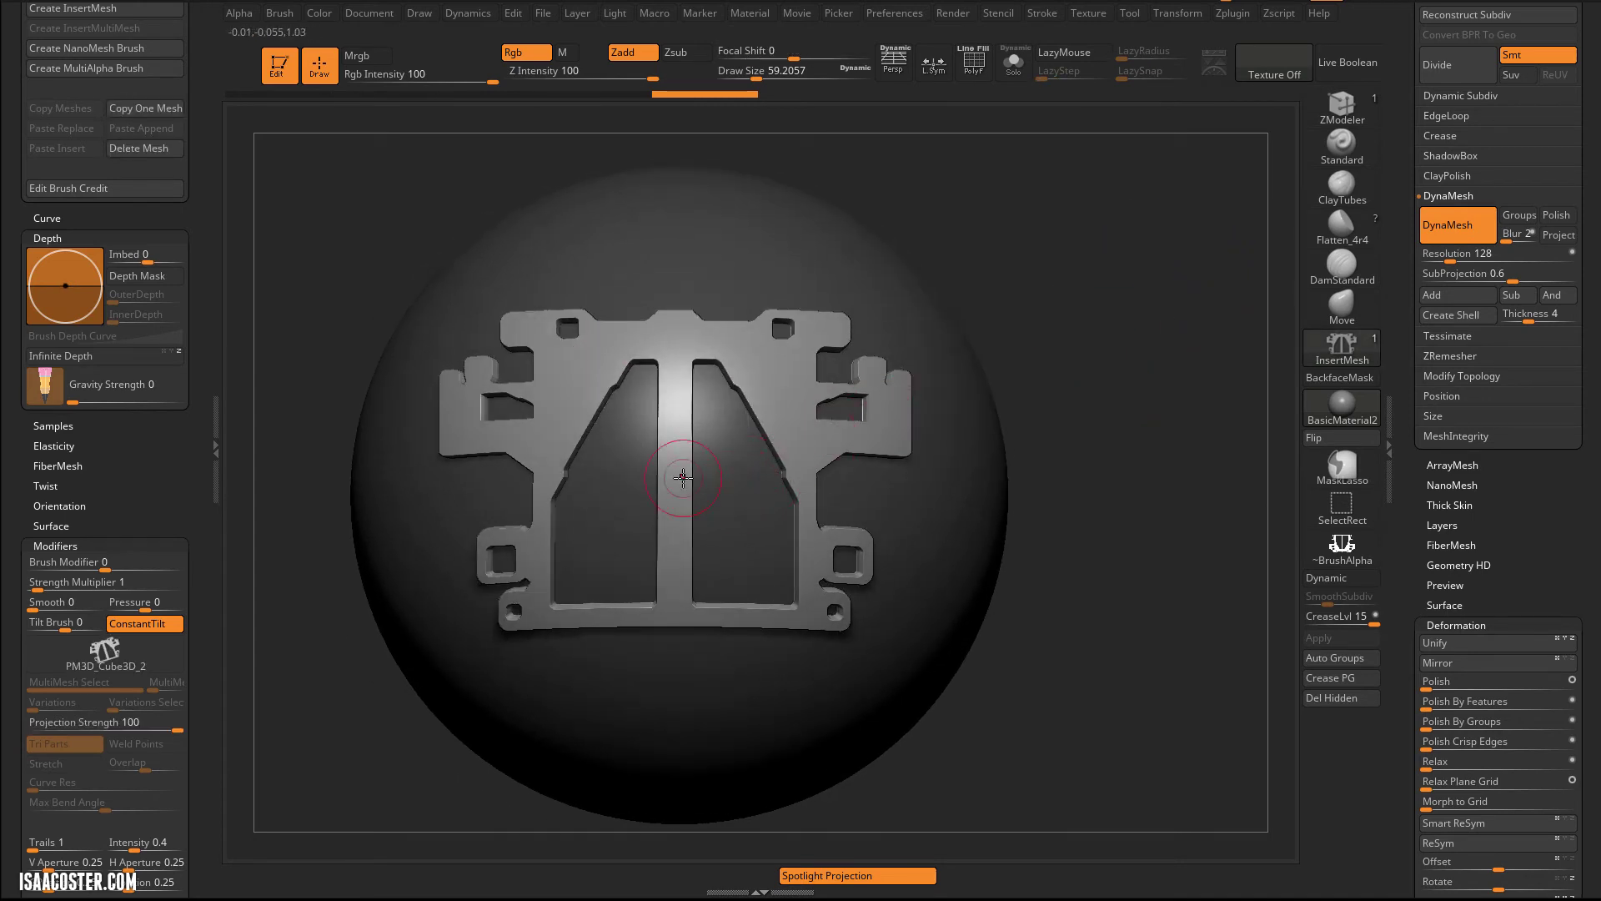
{"action": "left_click_drag", "start_coordinate": [1412, 177], "coordinate": [1441, 700]}
{"action": "scroll", "coordinate": [1406, 784], "scroll_direction": "down", "scroll_amount": 5}
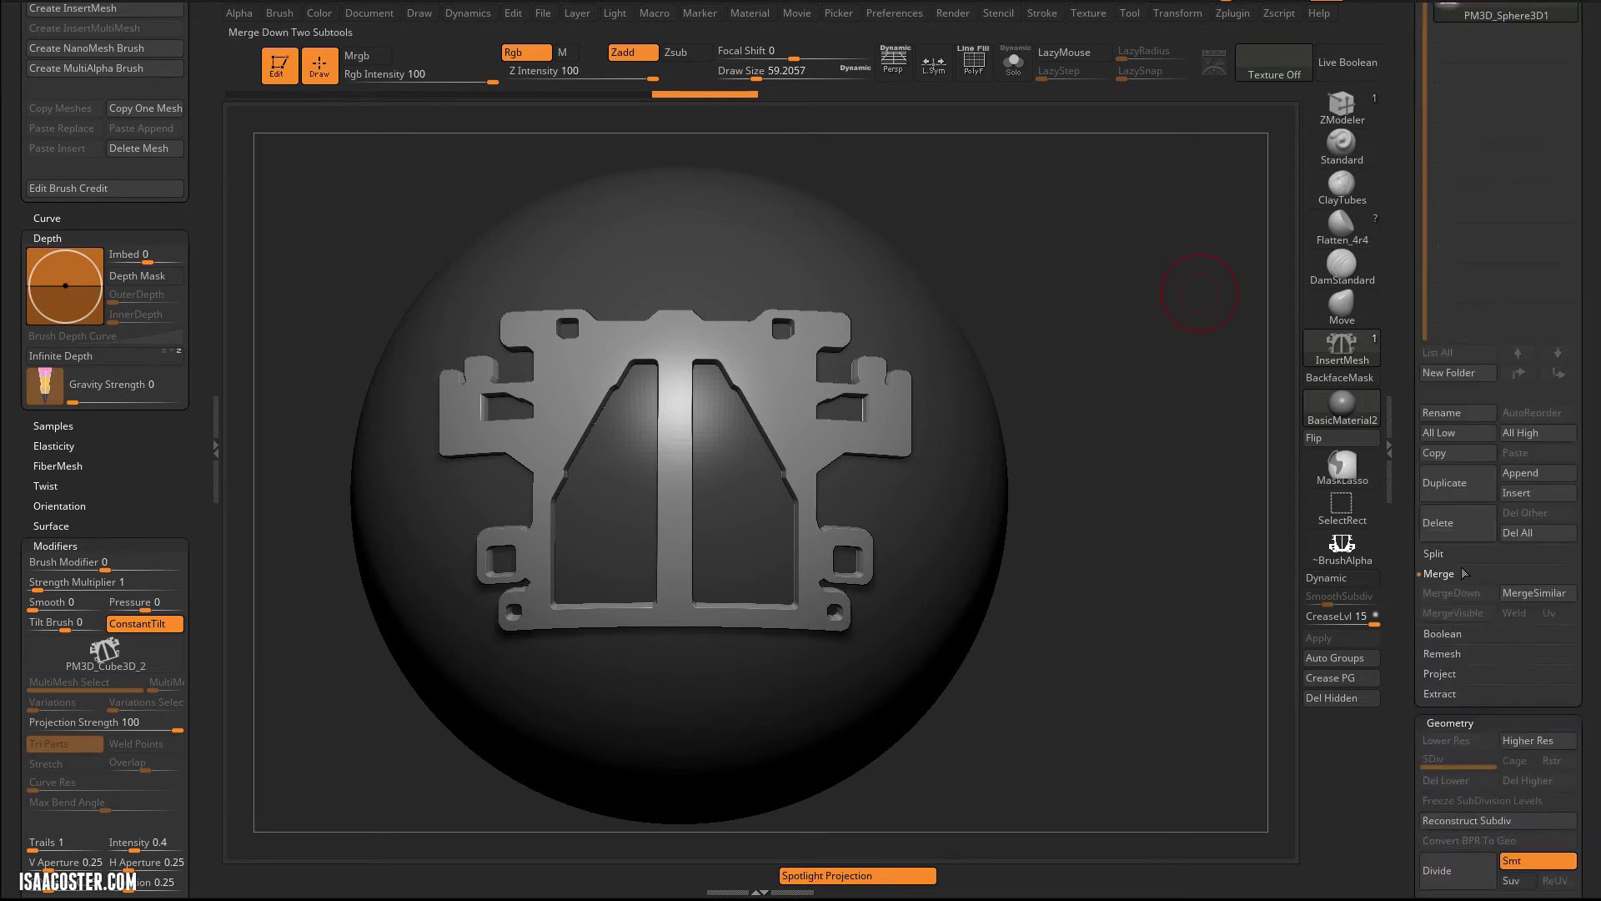
{"action": "left_click", "coordinate": [1456, 554]}
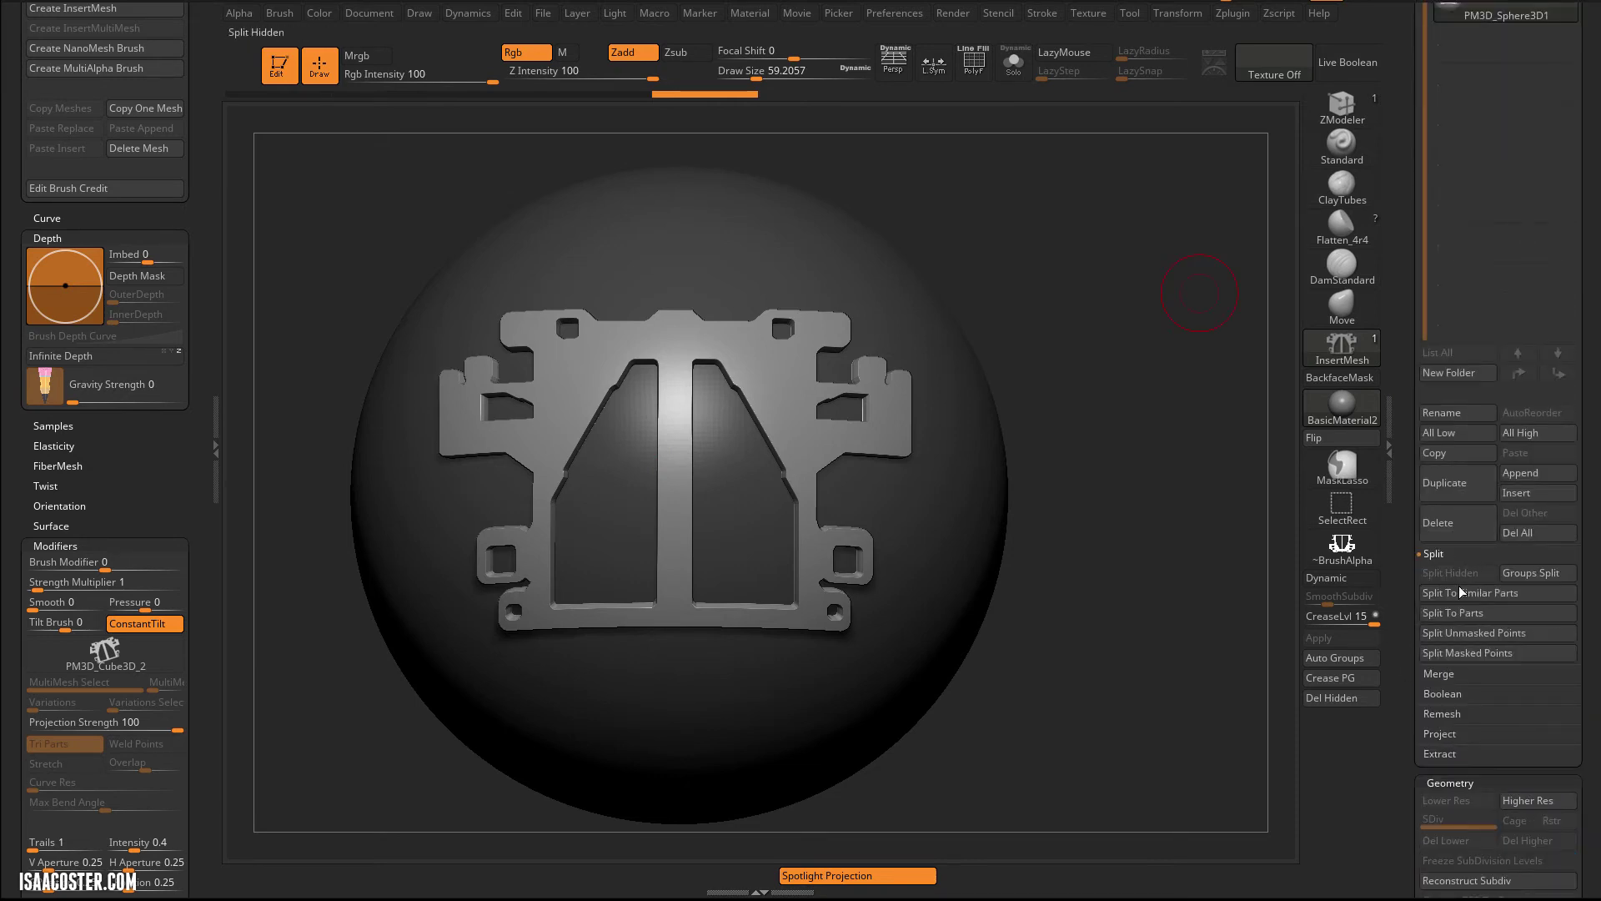
{"action": "left_click", "coordinate": [1474, 631]}
Step: Select the split-off plate subtool, show its wireframe, and examine its mesh from the side and front
{"action": "left_click", "coordinate": [1501, 44]}
{"action": "left_click_drag", "start_coordinate": [1084, 221], "coordinate": [1026, 354]}
{"action": "key", "text": "shift+f"}
{"action": "left_click_drag", "start_coordinate": [1011, 283], "coordinate": [874, 351], "text": "alt"}
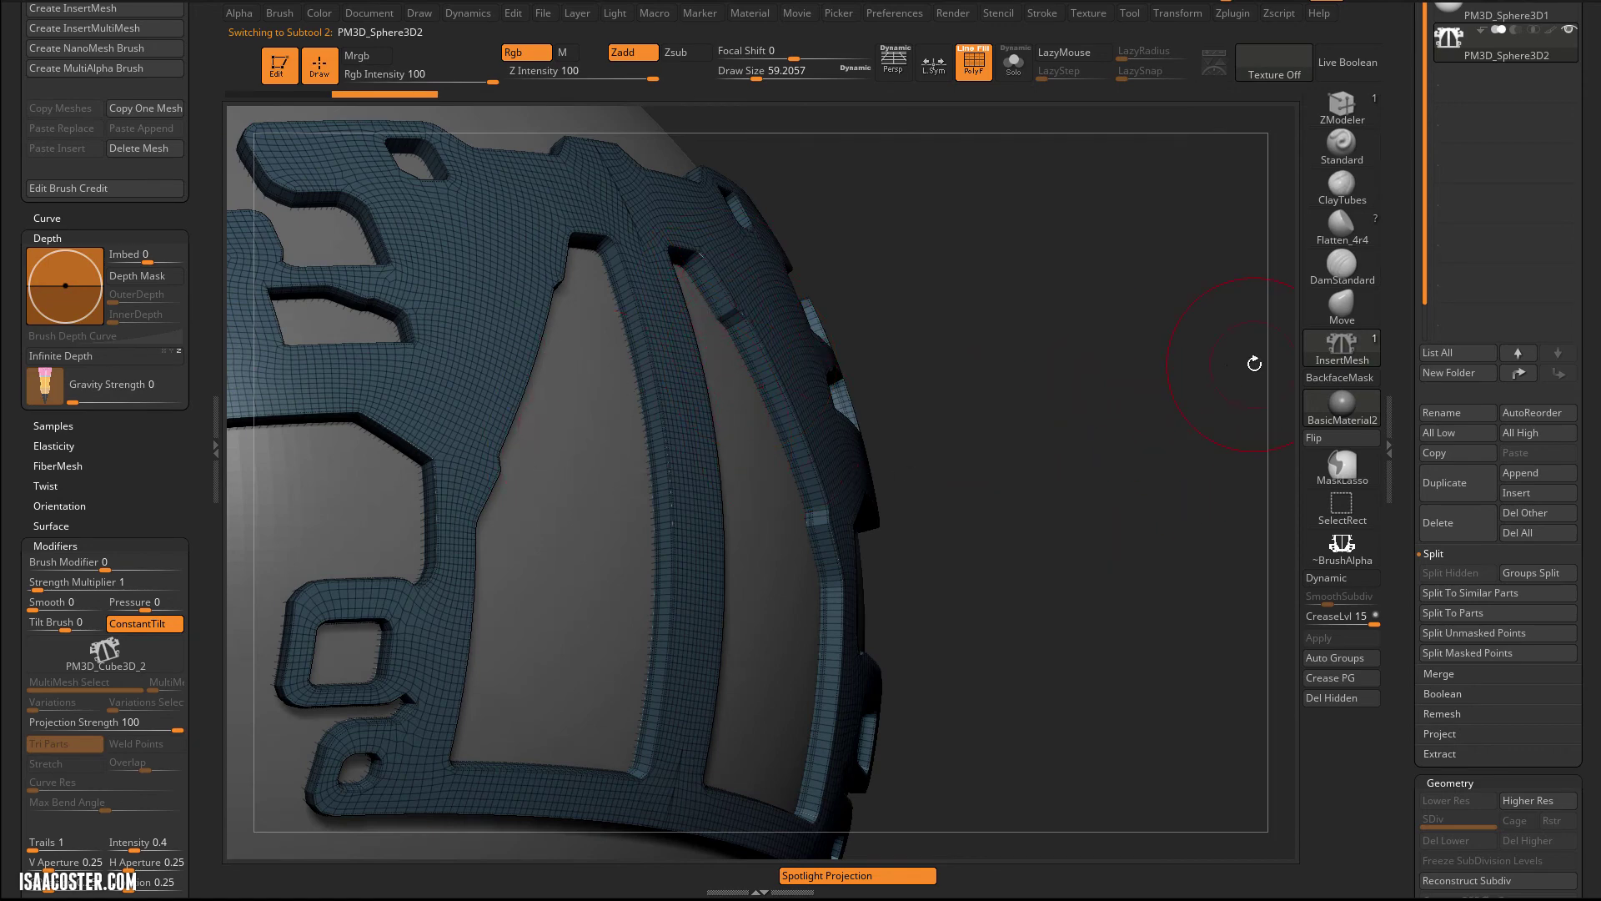
{"action": "left_click_drag", "start_coordinate": [1254, 364], "coordinate": [1126, 300]}
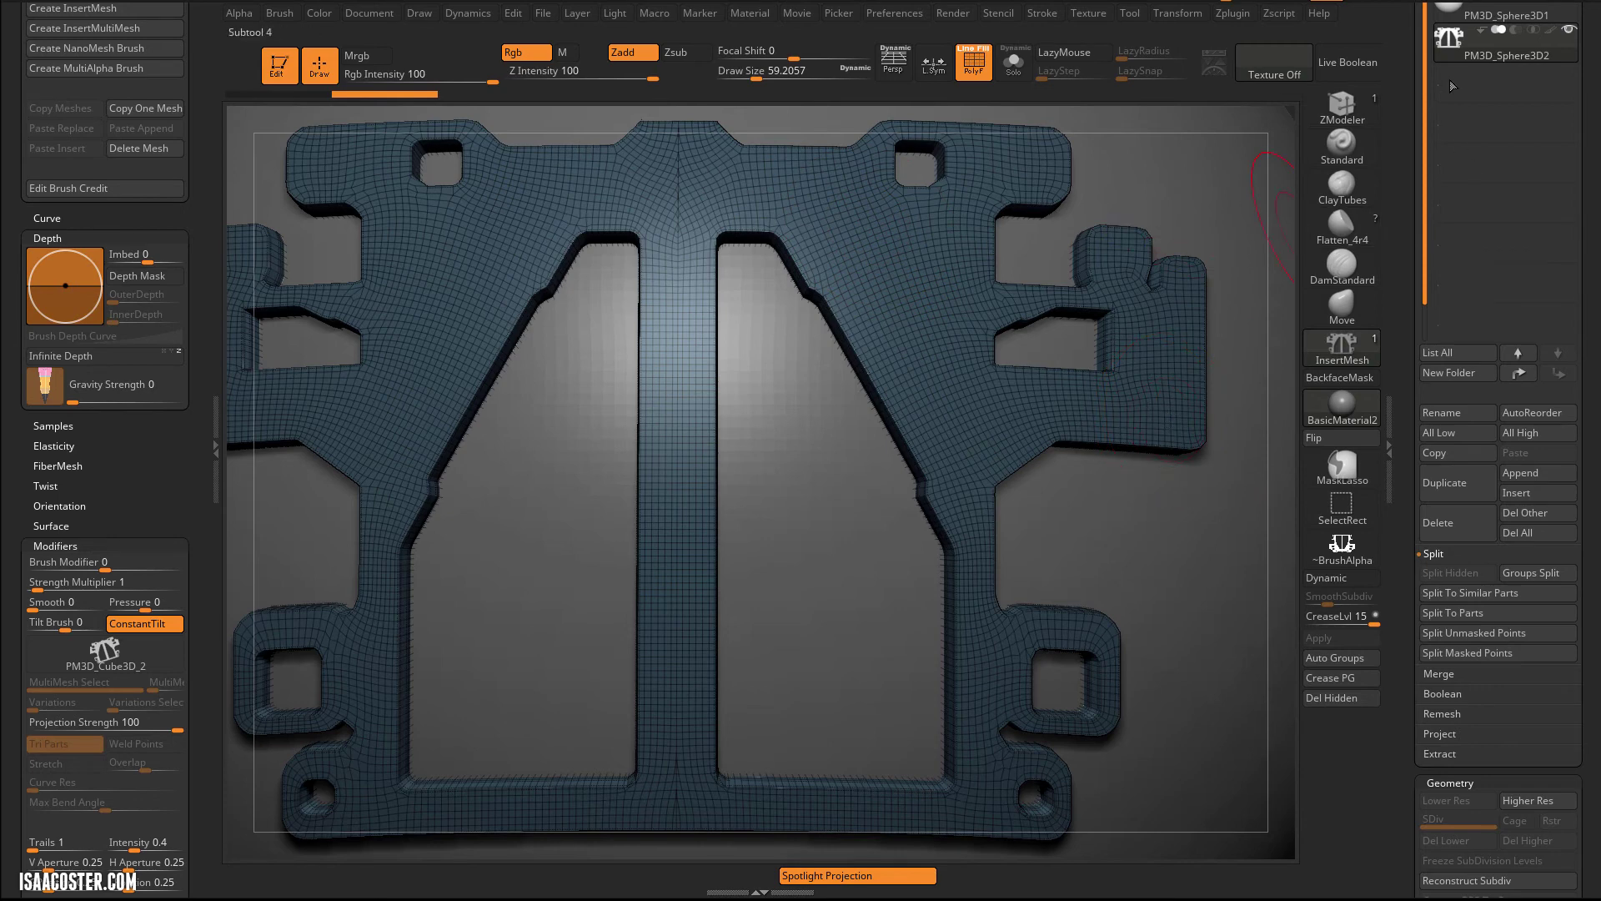
Step: Set the plate subtool to subtraction, turn on Live Boolean, hide the wireframe, and inspect the grooves cut into the sphere
{"action": "left_click_drag", "start_coordinate": [1413, 94], "coordinate": [1468, 172]}
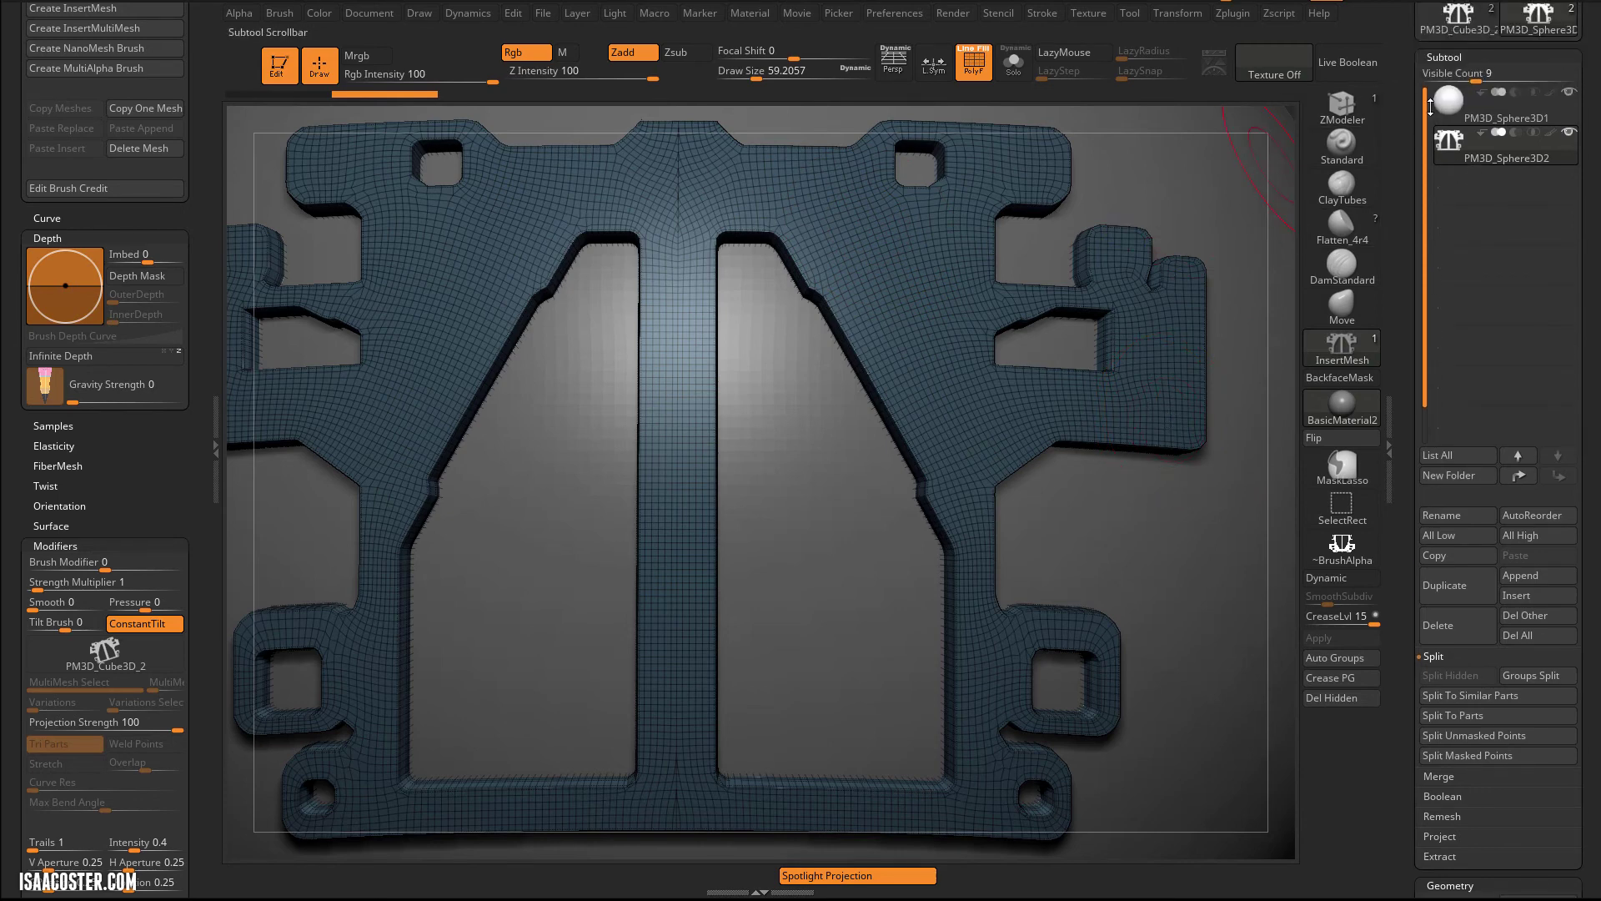
{"action": "left_click", "coordinate": [1515, 132]}
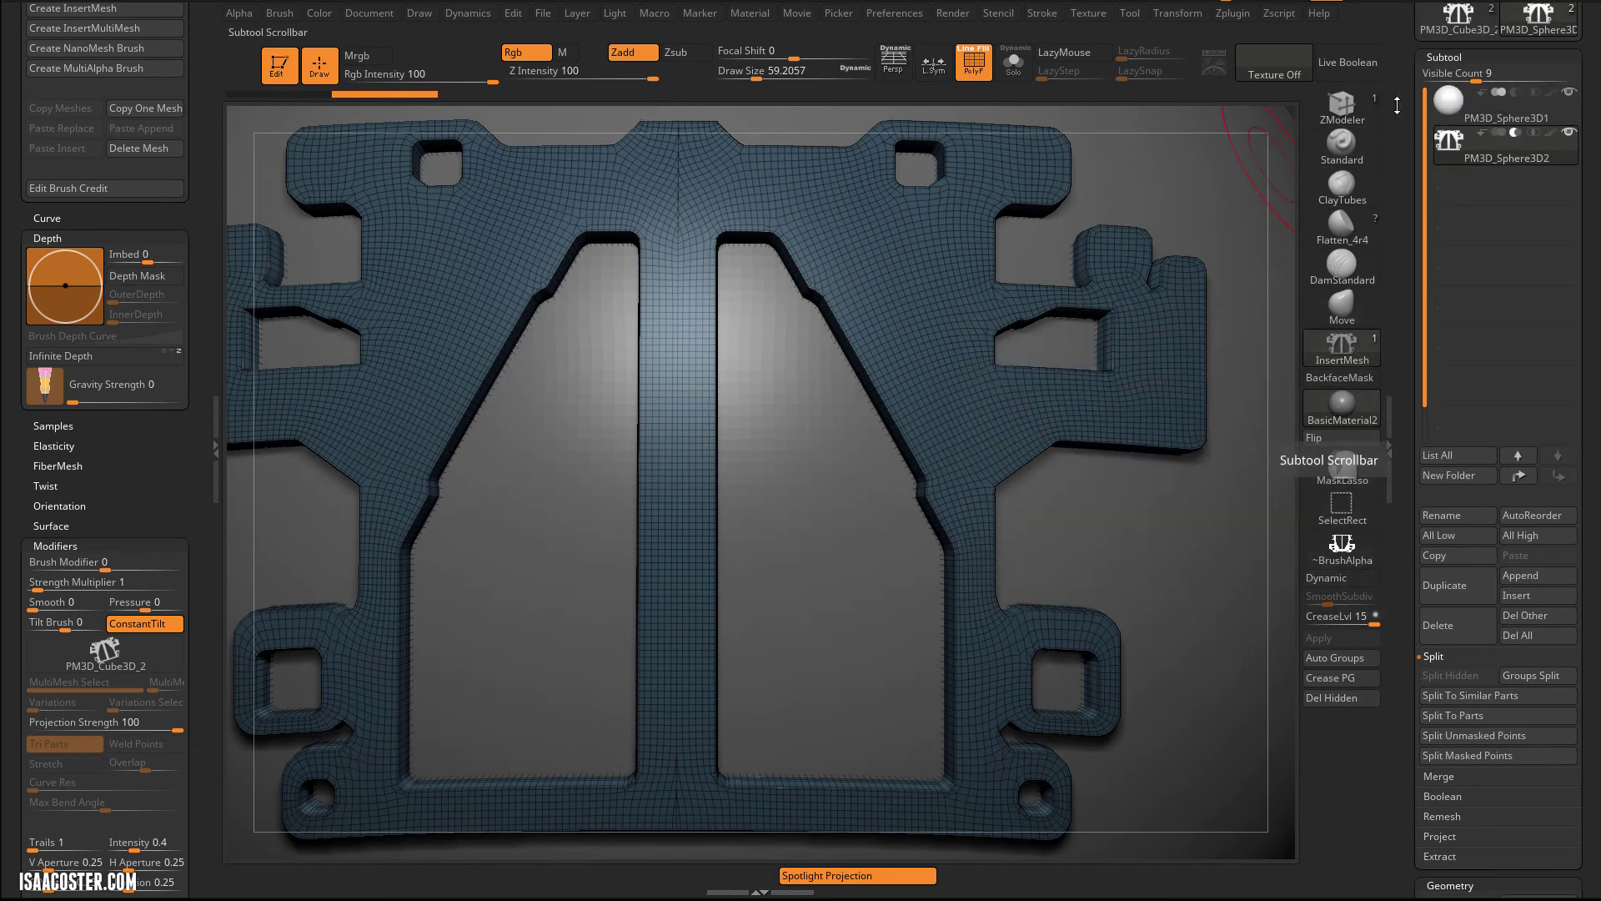
{"action": "left_click", "coordinate": [1348, 61]}
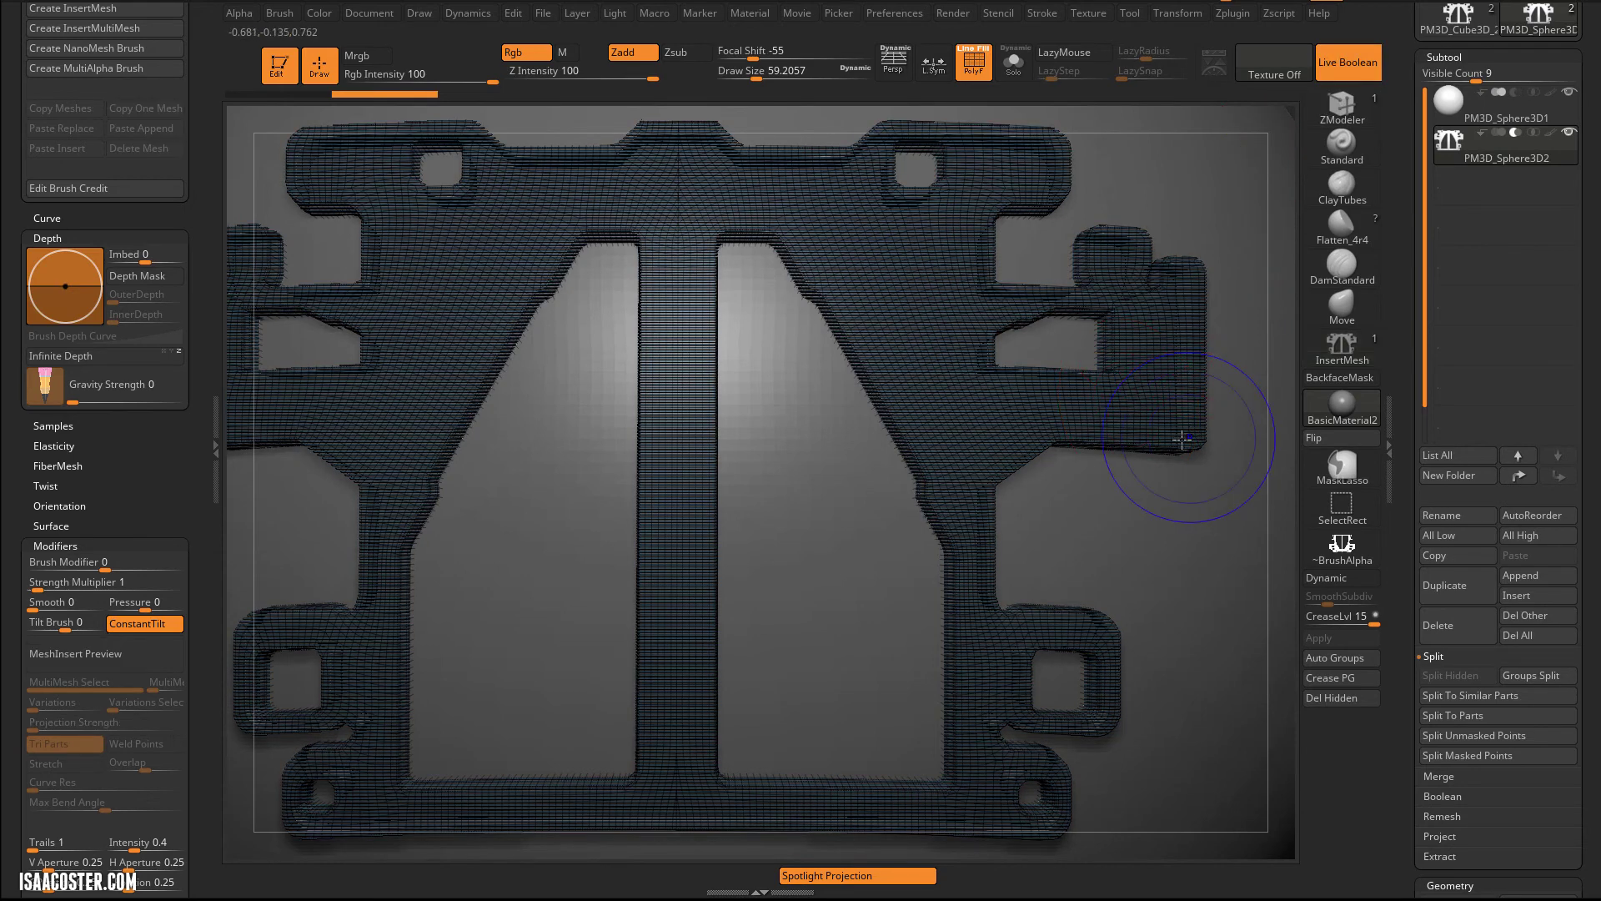
{"action": "key", "text": "shift+f"}
{"action": "right_click_drag", "start_coordinate": [850, 497], "coordinate": [858, 393]}
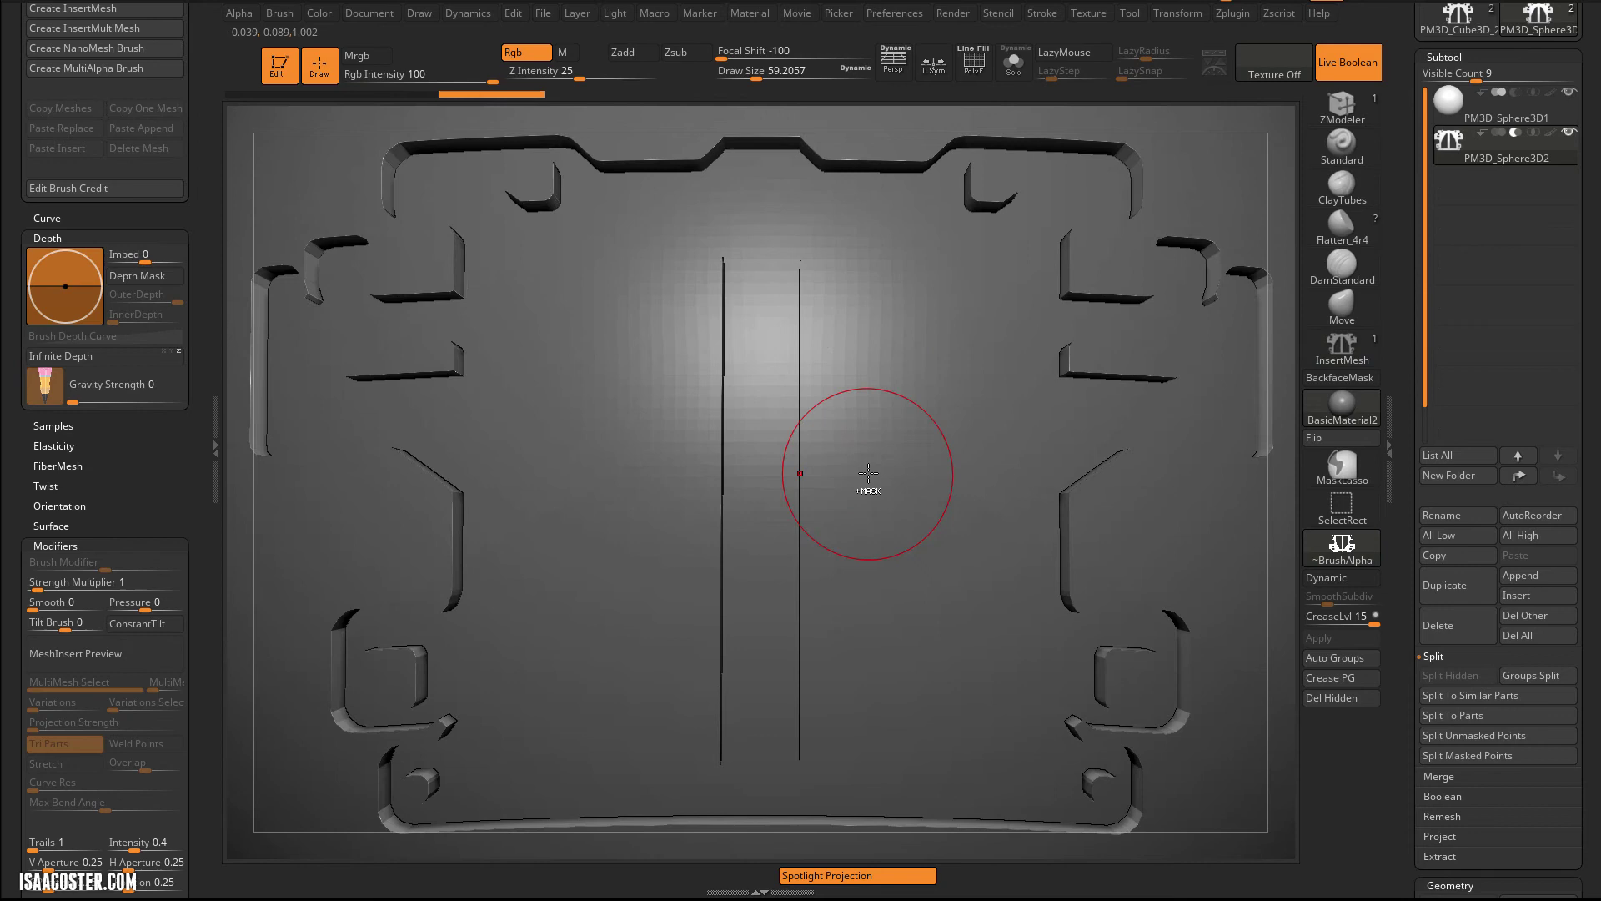
{"action": "key", "text": "f"}
{"action": "mouse_move", "coordinate": [1156, 658]}
{"action": "left_mouse_down"}
{"action": "mouse_move", "coordinate": [1197, 626]}
{"action": "mouse_move", "coordinate": [1143, 576]}
{"action": "mouse_move", "coordinate": [1113, 619]}
{"action": "mouse_move", "coordinate": [1172, 648]}
{"action": "left_mouse_up"}
{"action": "right_click_drag", "start_coordinate": [1172, 648], "coordinate": [884, 319]}
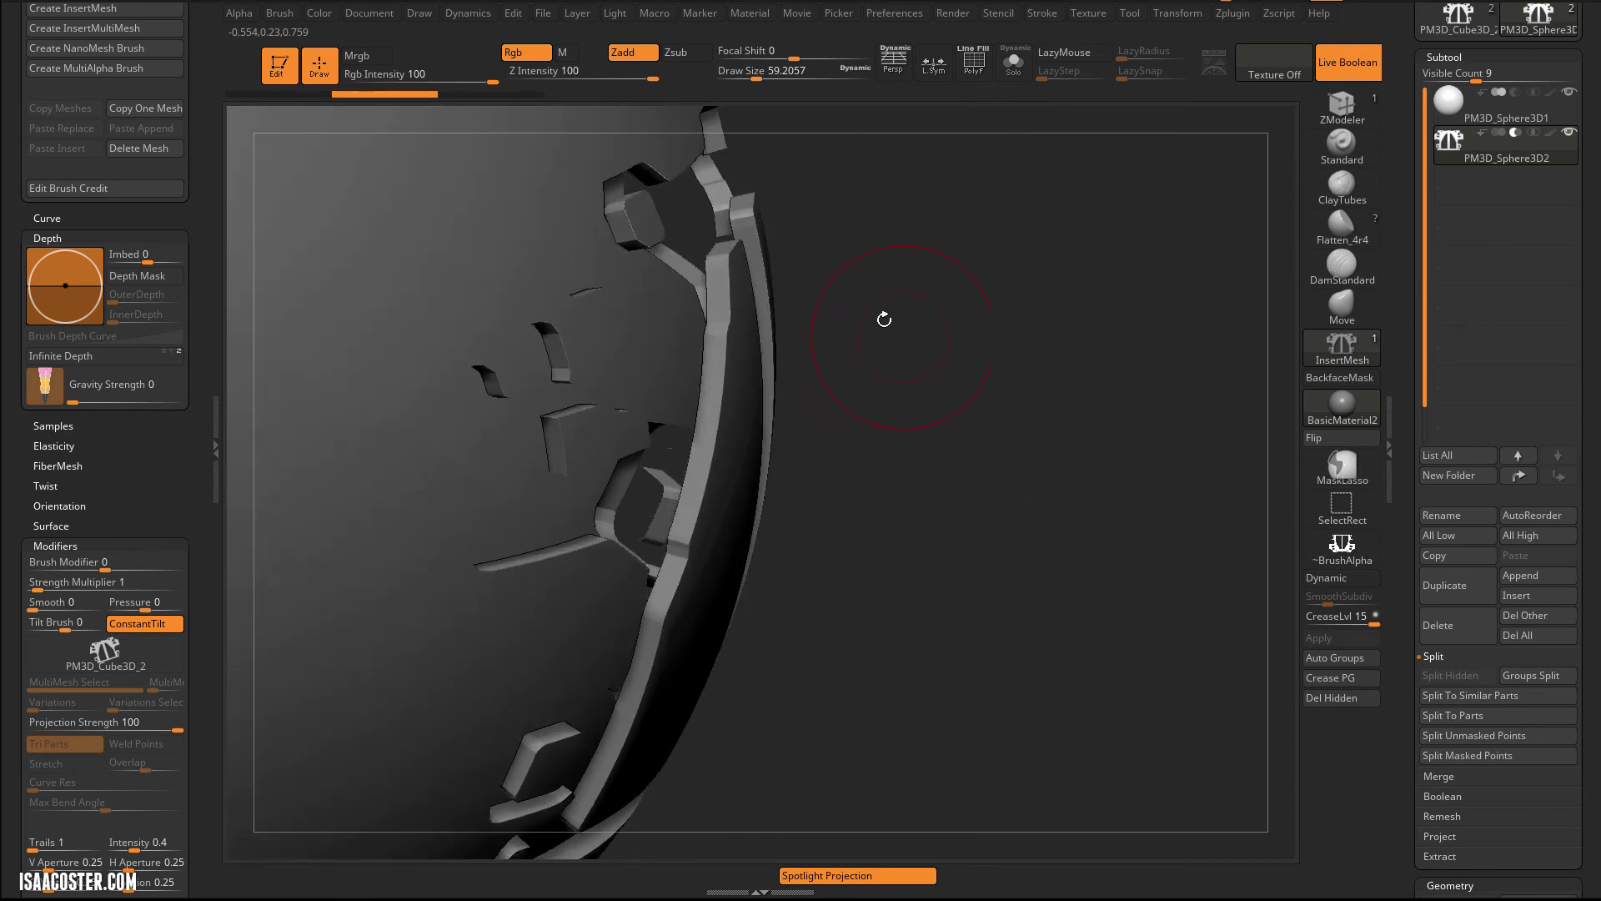
{"action": "right_click_drag", "start_coordinate": [1015, 354], "coordinate": [917, 340]}
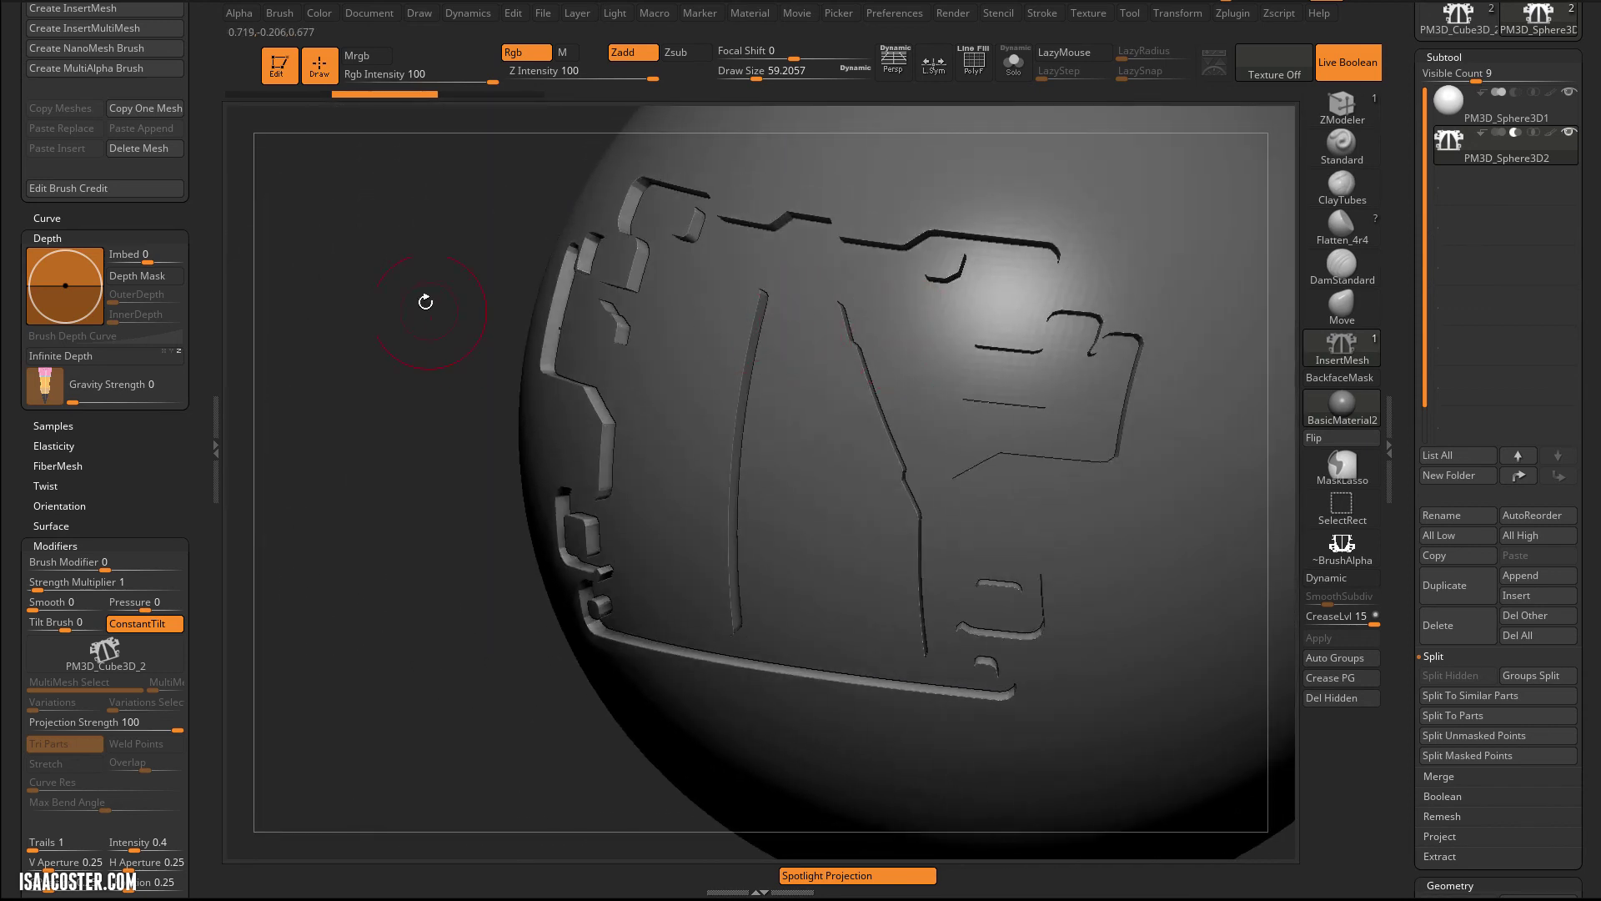
{"action": "mouse_move", "coordinate": [425, 301]}
{"action": "right_mouse_down"}
{"action": "mouse_move", "coordinate": [420, 328]}
{"action": "mouse_move", "coordinate": [465, 368]}
{"action": "right_mouse_up"}
Step: Switch the plate subtool back to addition and shift it along its Z axis with the gizmo
{"action": "key", "text": "w"}
{"action": "right_click_drag", "start_coordinate": [553, 461], "coordinate": [662, 473]}
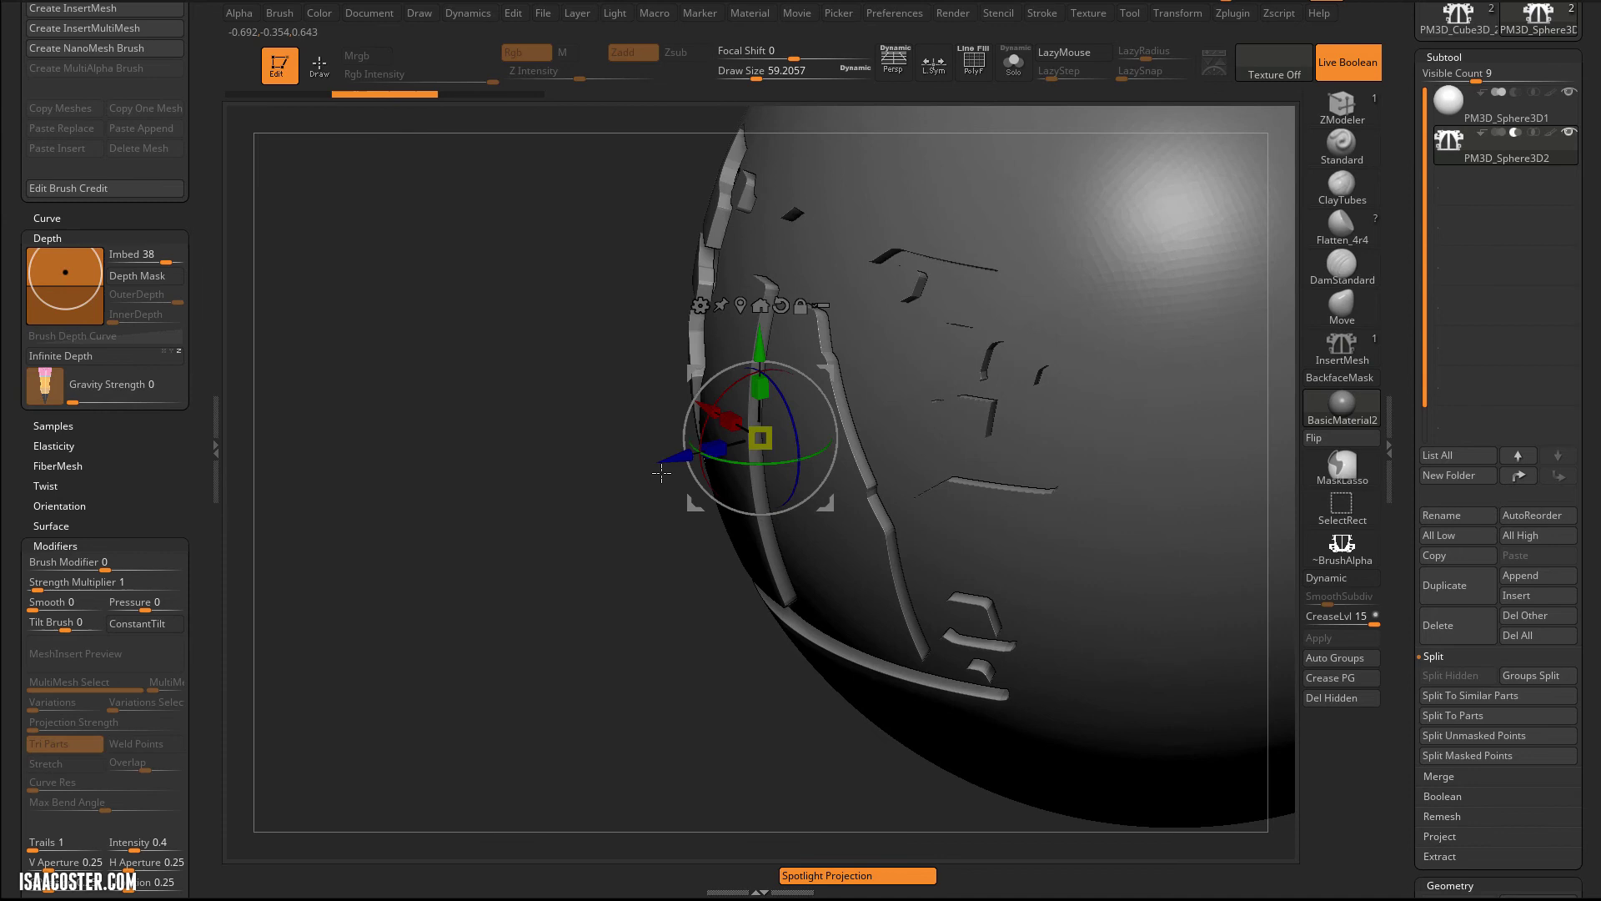
{"action": "left_click_drag", "start_coordinate": [718, 448], "coordinate": [713, 442]}
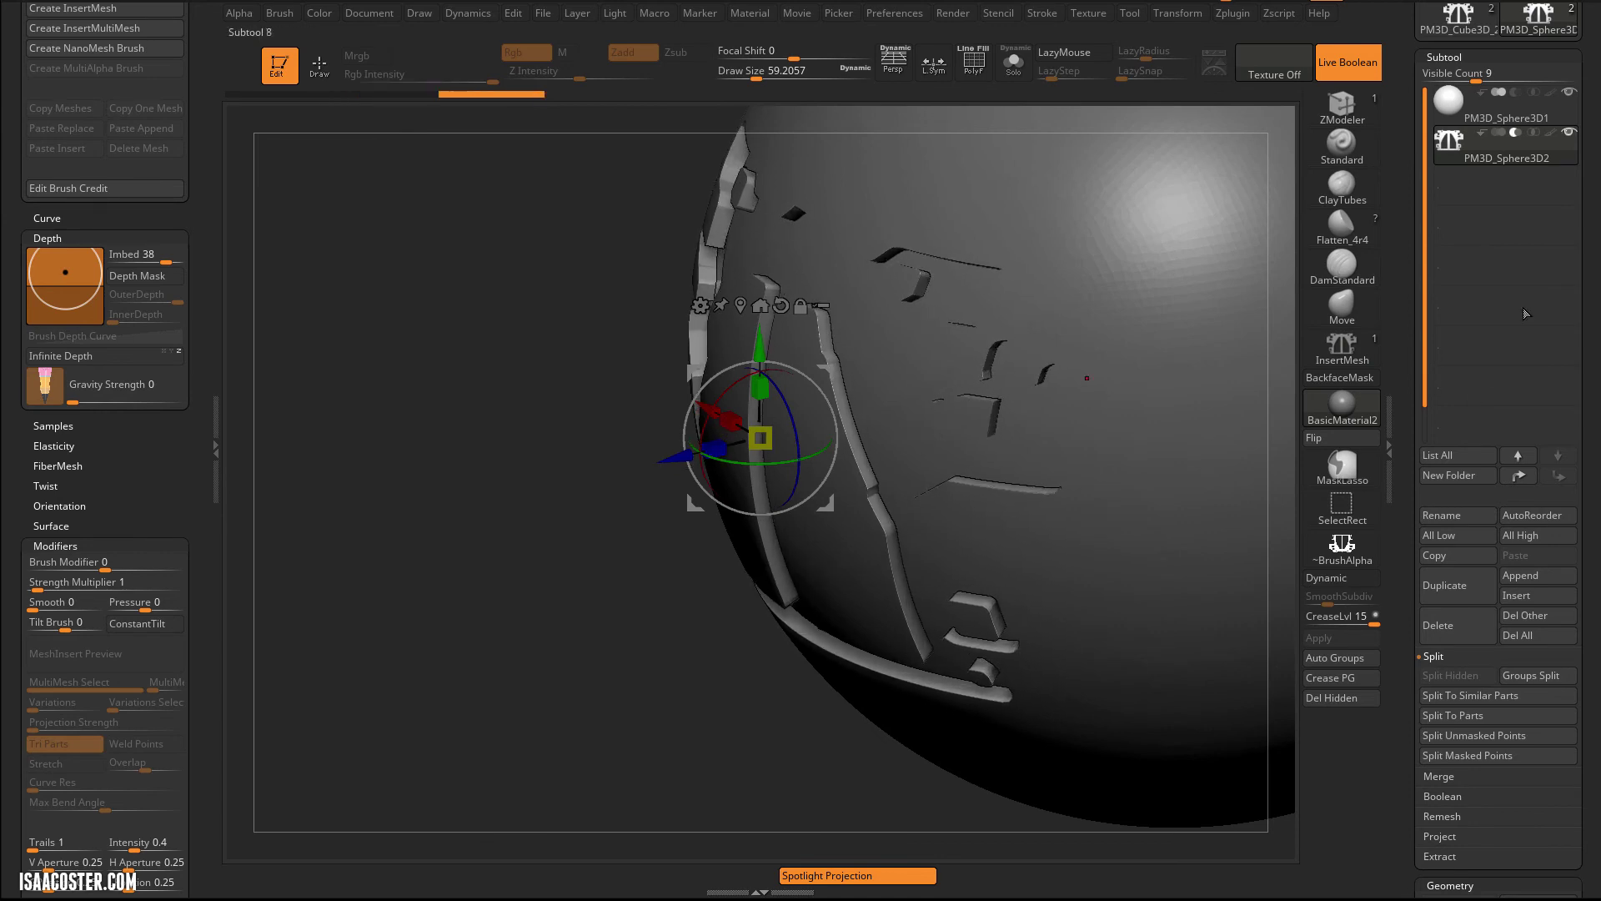
{"action": "left_click", "coordinate": [1498, 133]}
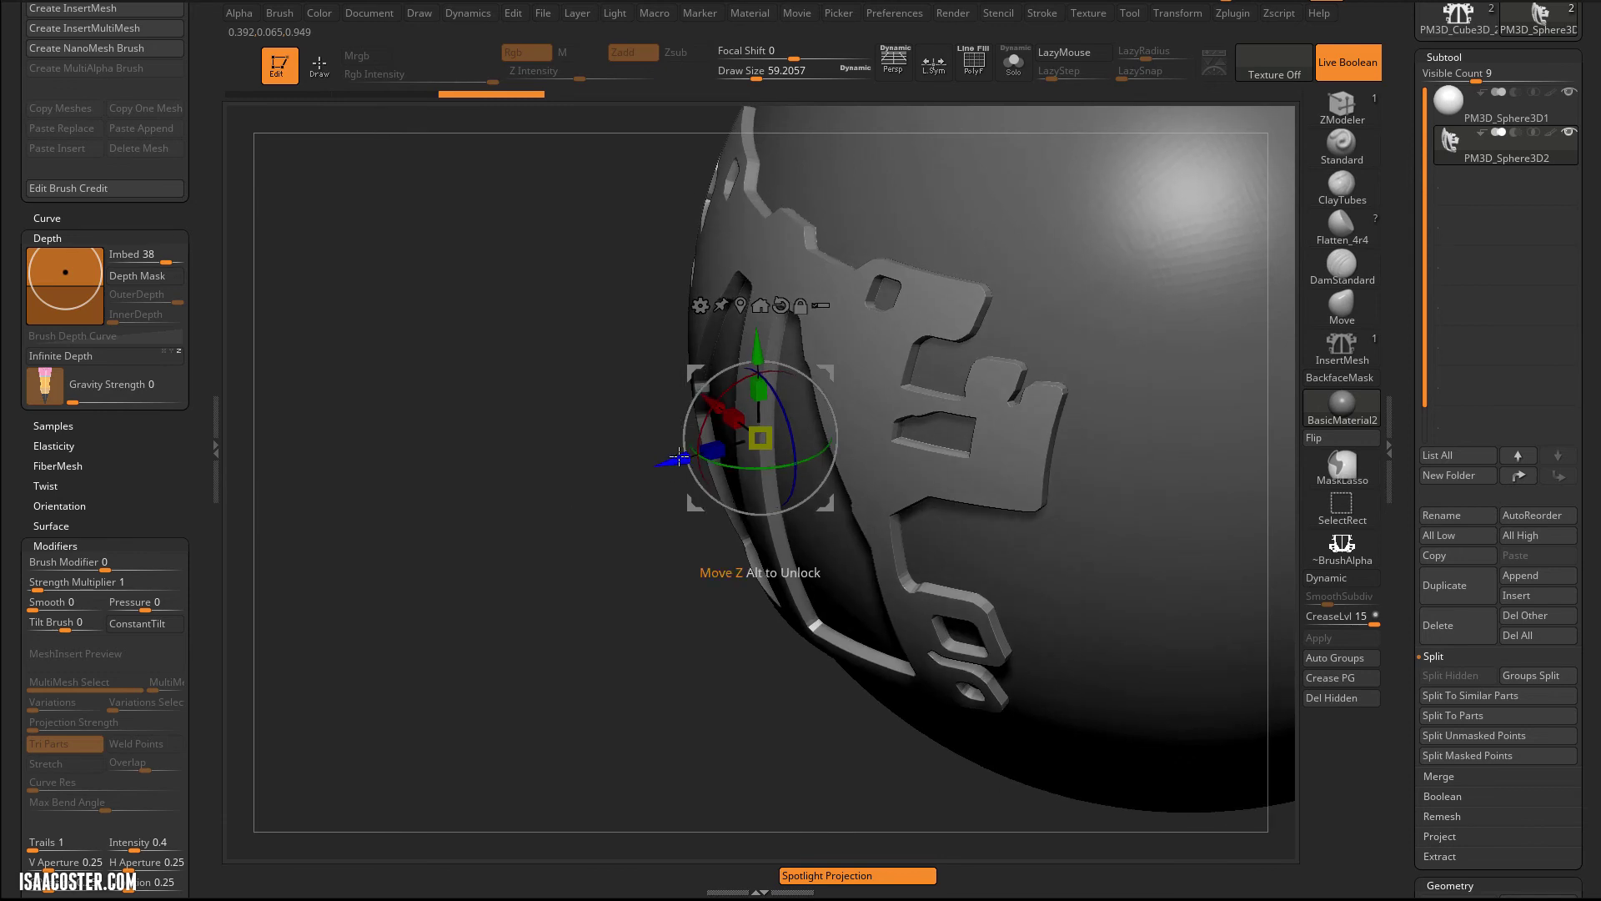
{"action": "left_click_drag", "start_coordinate": [679, 458], "coordinate": [402, 504]}
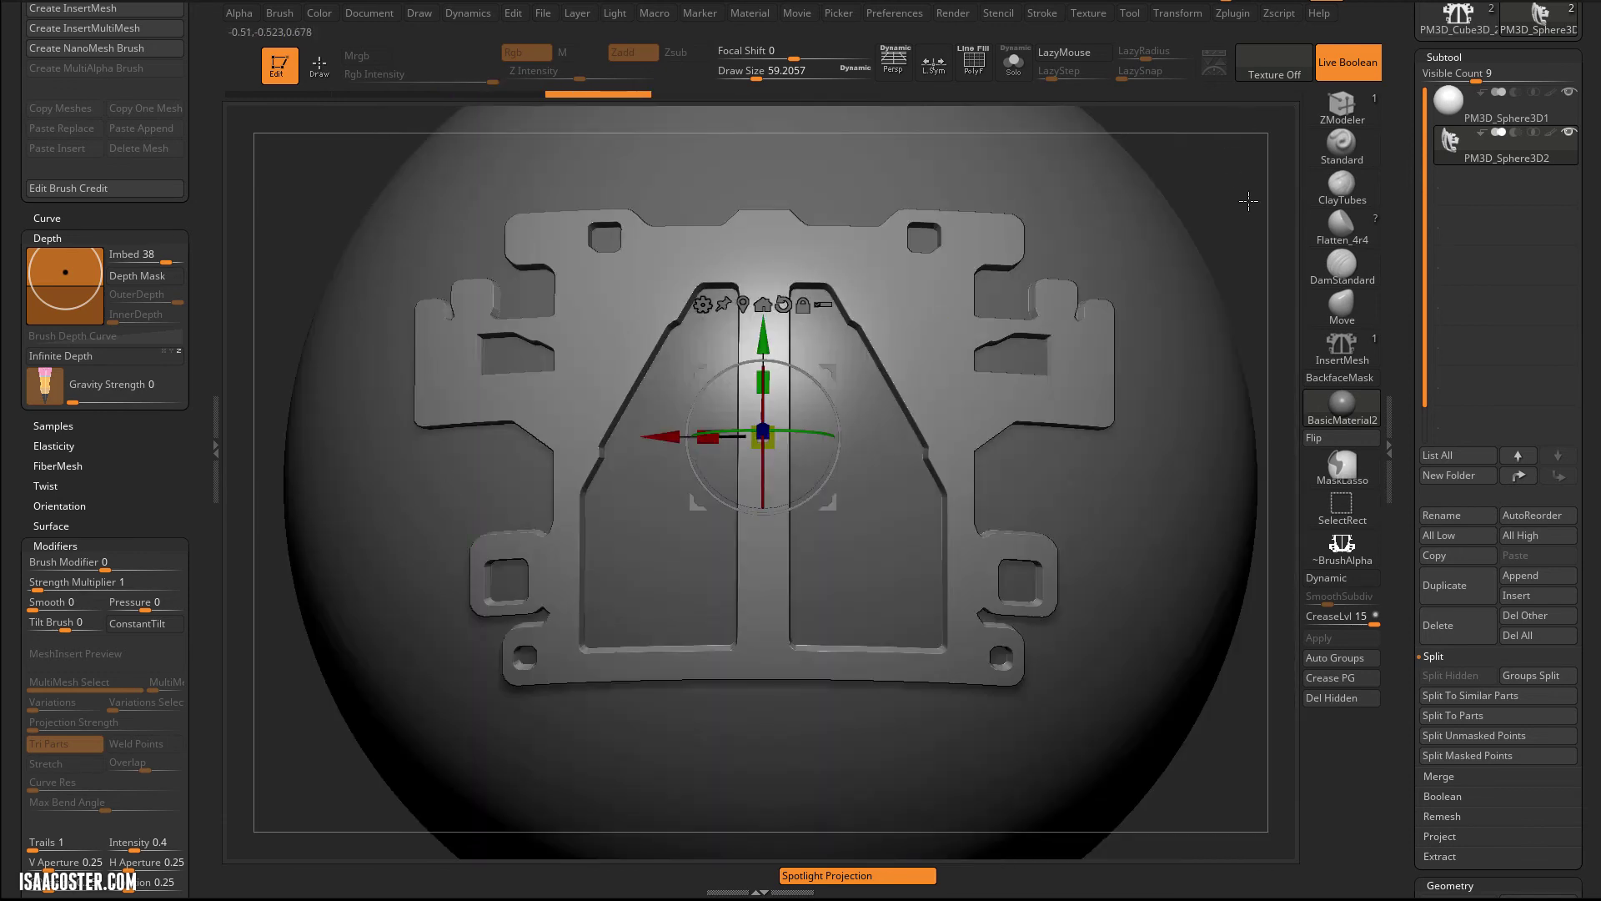
{"action": "left_click_drag", "start_coordinate": [1249, 201], "coordinate": [1196, 196], "text": "alt"}
{"action": "mouse_move", "coordinate": [1154, 249]}
{"action": "left_mouse_down"}
{"action": "mouse_move", "coordinate": [1215, 240]}
{"action": "mouse_move", "coordinate": [1201, 309]}
{"action": "left_mouse_up"}
Step: Try inserting a smaller plate above the large plate and undo it
{"action": "key", "text": "q"}
{"action": "left_click_drag", "start_coordinate": [1101, 287], "coordinate": [1166, 288], "text": "shift"}
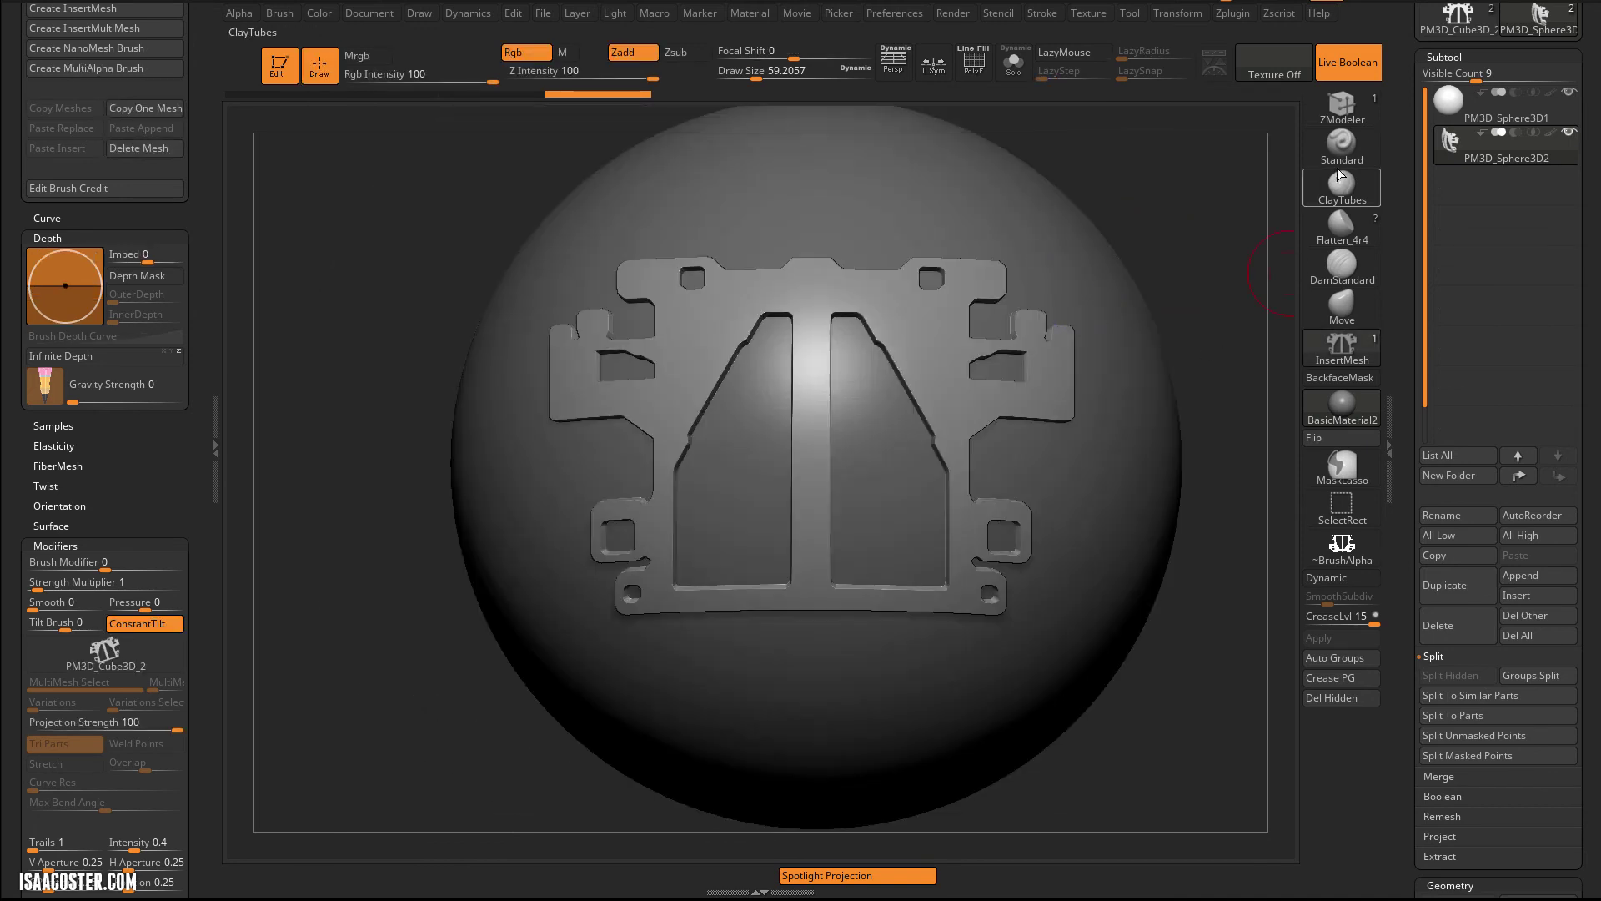
{"action": "left_click_drag", "start_coordinate": [1095, 235], "coordinate": [1110, 237]}
{"action": "mouse_move", "coordinate": [1206, 250]}
{"action": "left_mouse_down", "text": "alt"}
{"action": "mouse_move", "coordinate": [1103, 248]}
{"action": "mouse_move", "coordinate": [1019, 186]}
{"action": "mouse_move", "coordinate": [859, 215]}
{"action": "left_mouse_up", "text": "alt"}
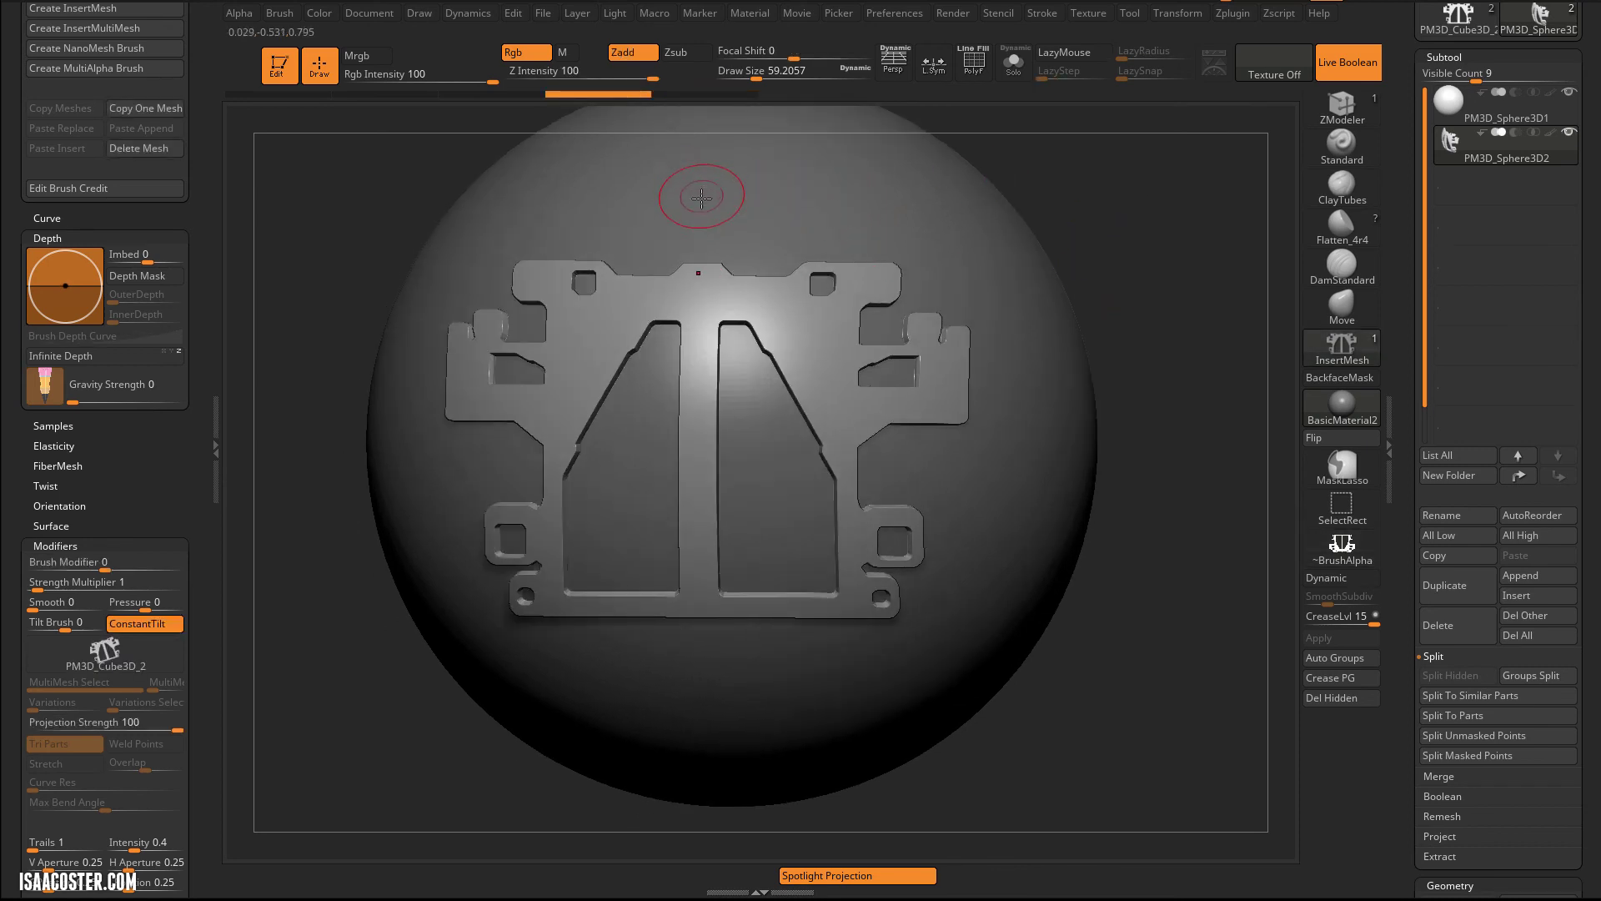
{"action": "left_click_drag", "start_coordinate": [700, 191], "coordinate": [696, 101]}
{"action": "key", "text": "w"}
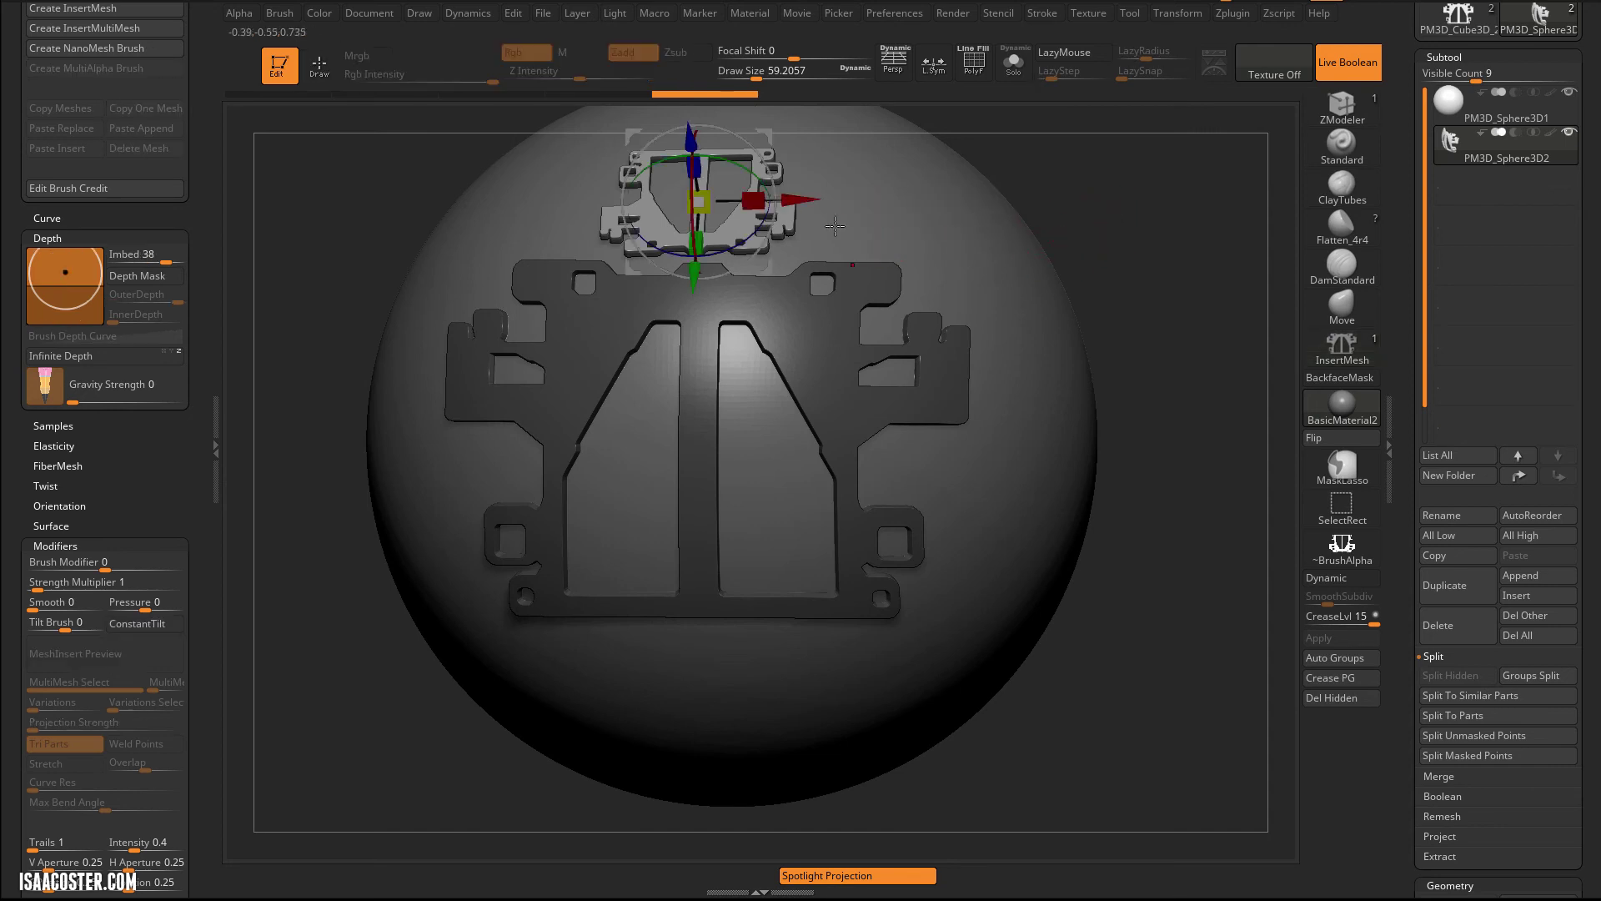
{"action": "key", "text": "ctrl+z"}
Step: Insert smaller plates above and beside the large plate while the plate subtool is active, and examine how they sit
{"action": "left_click_drag", "start_coordinate": [1182, 250], "coordinate": [1274, 330], "text": "alt"}
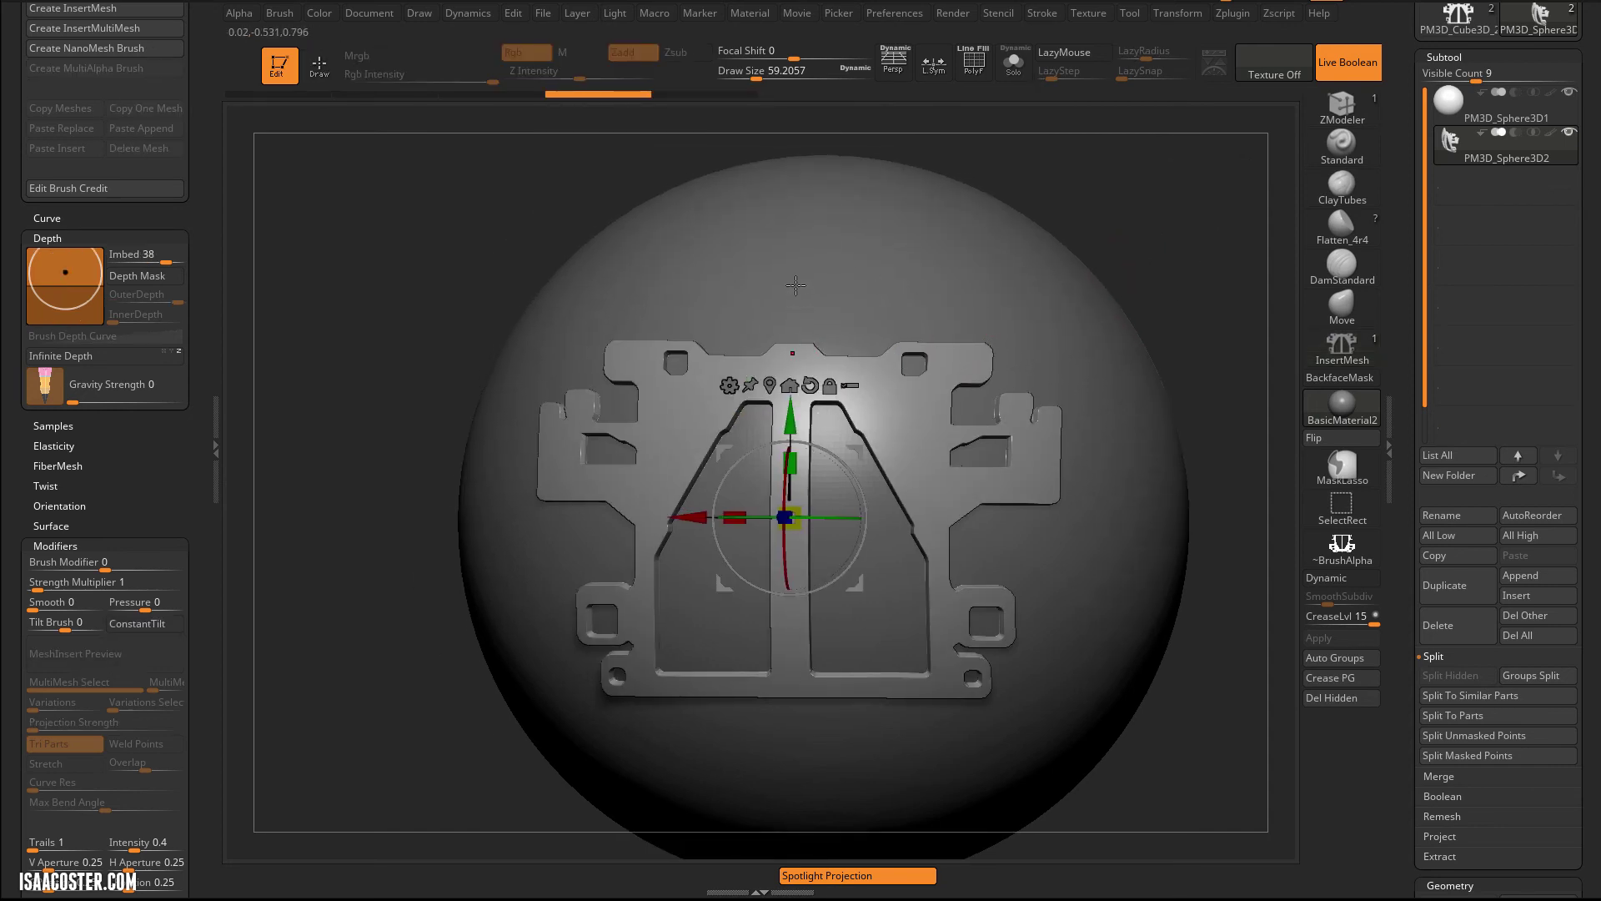
{"action": "key", "text": "q"}
{"action": "left_click_drag", "start_coordinate": [784, 271], "coordinate": [790, 155]}
{"action": "left_click_drag", "start_coordinate": [386, 656], "coordinate": [501, 651]}
{"action": "left_click_drag", "start_coordinate": [1151, 628], "coordinate": [1110, 748]}
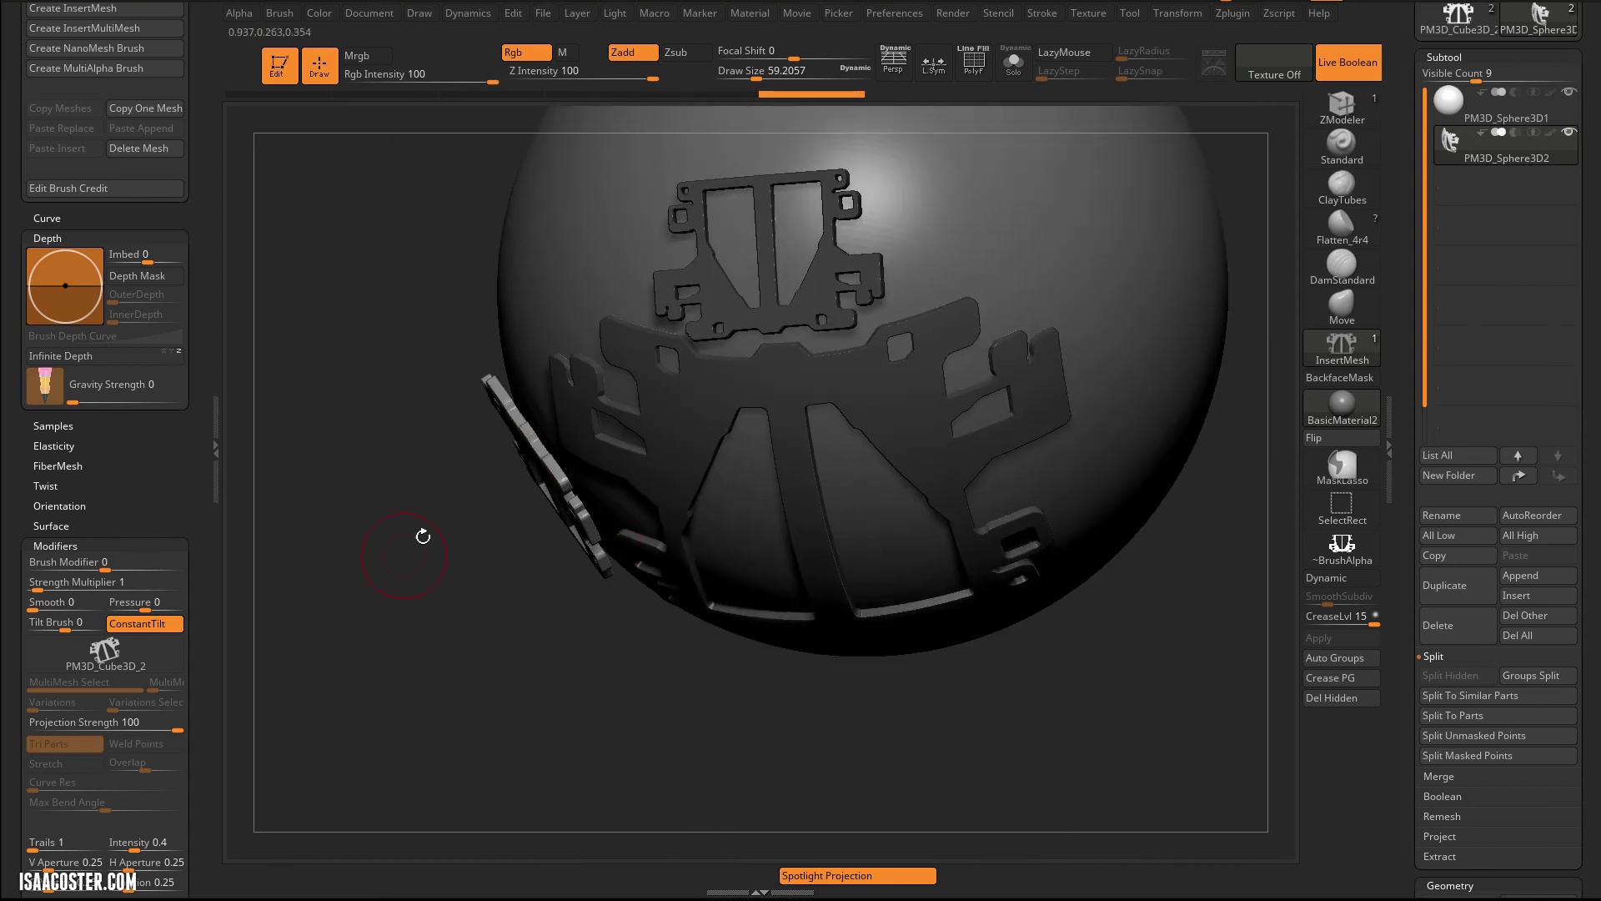
{"action": "left_click_drag", "start_coordinate": [423, 536], "coordinate": [387, 504]}
{"action": "left_click_drag", "start_coordinate": [247, 443], "coordinate": [271, 438], "text": "shift"}
Step: Undo the smaller inserted plates and make the sphere subtool active
{"action": "mouse_move", "coordinate": [1451, 144]}
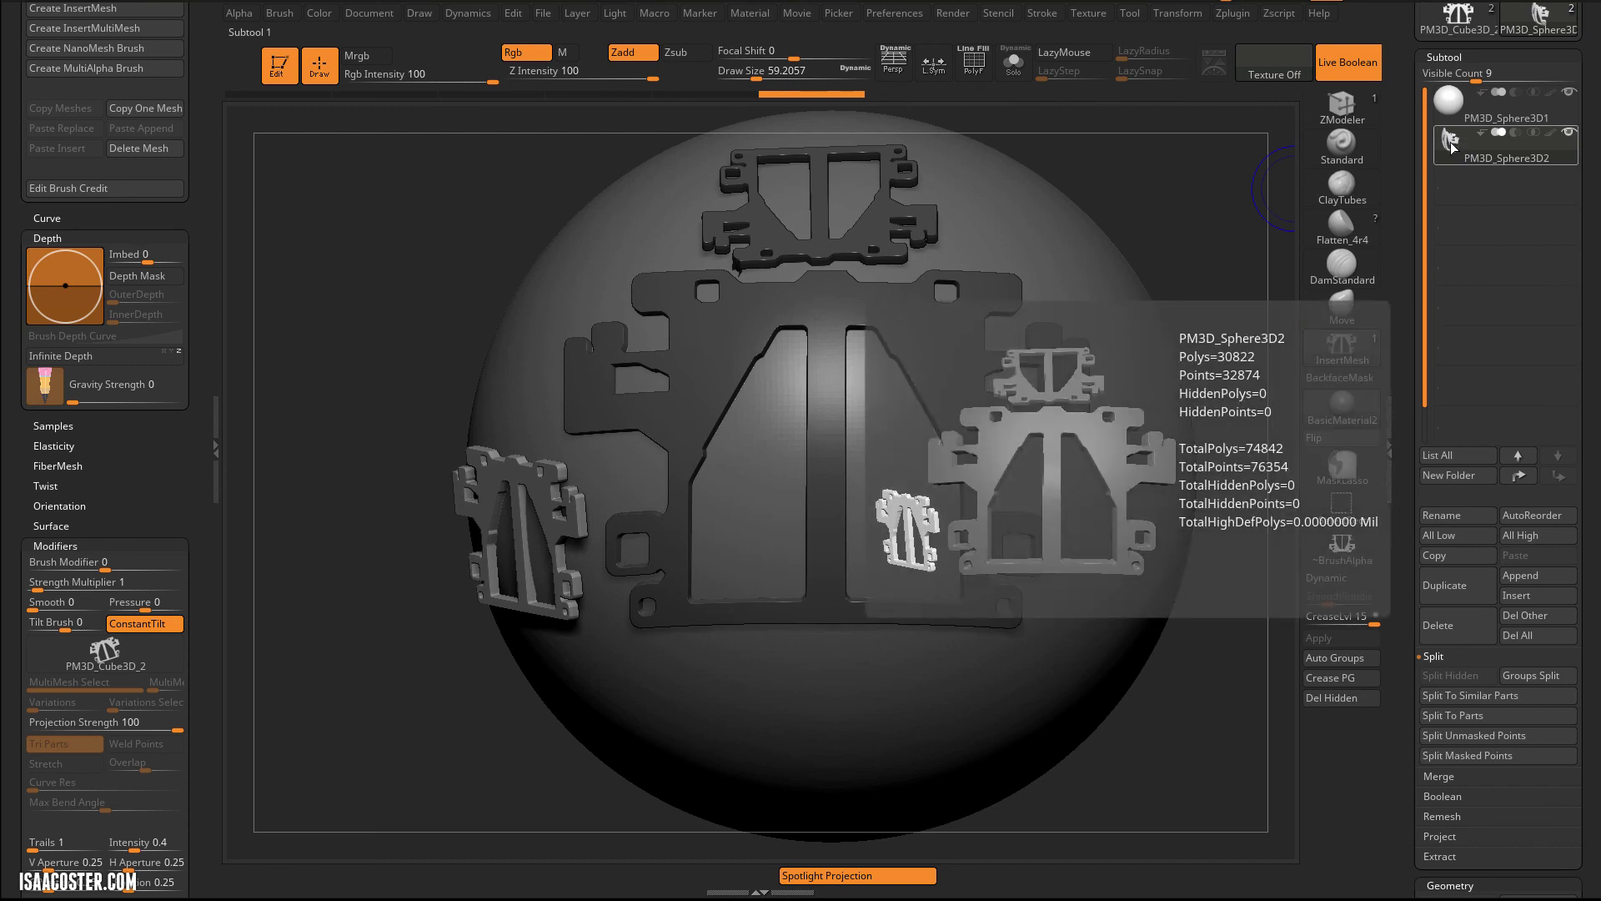
{"action": "left_click", "coordinate": [1468, 104]}
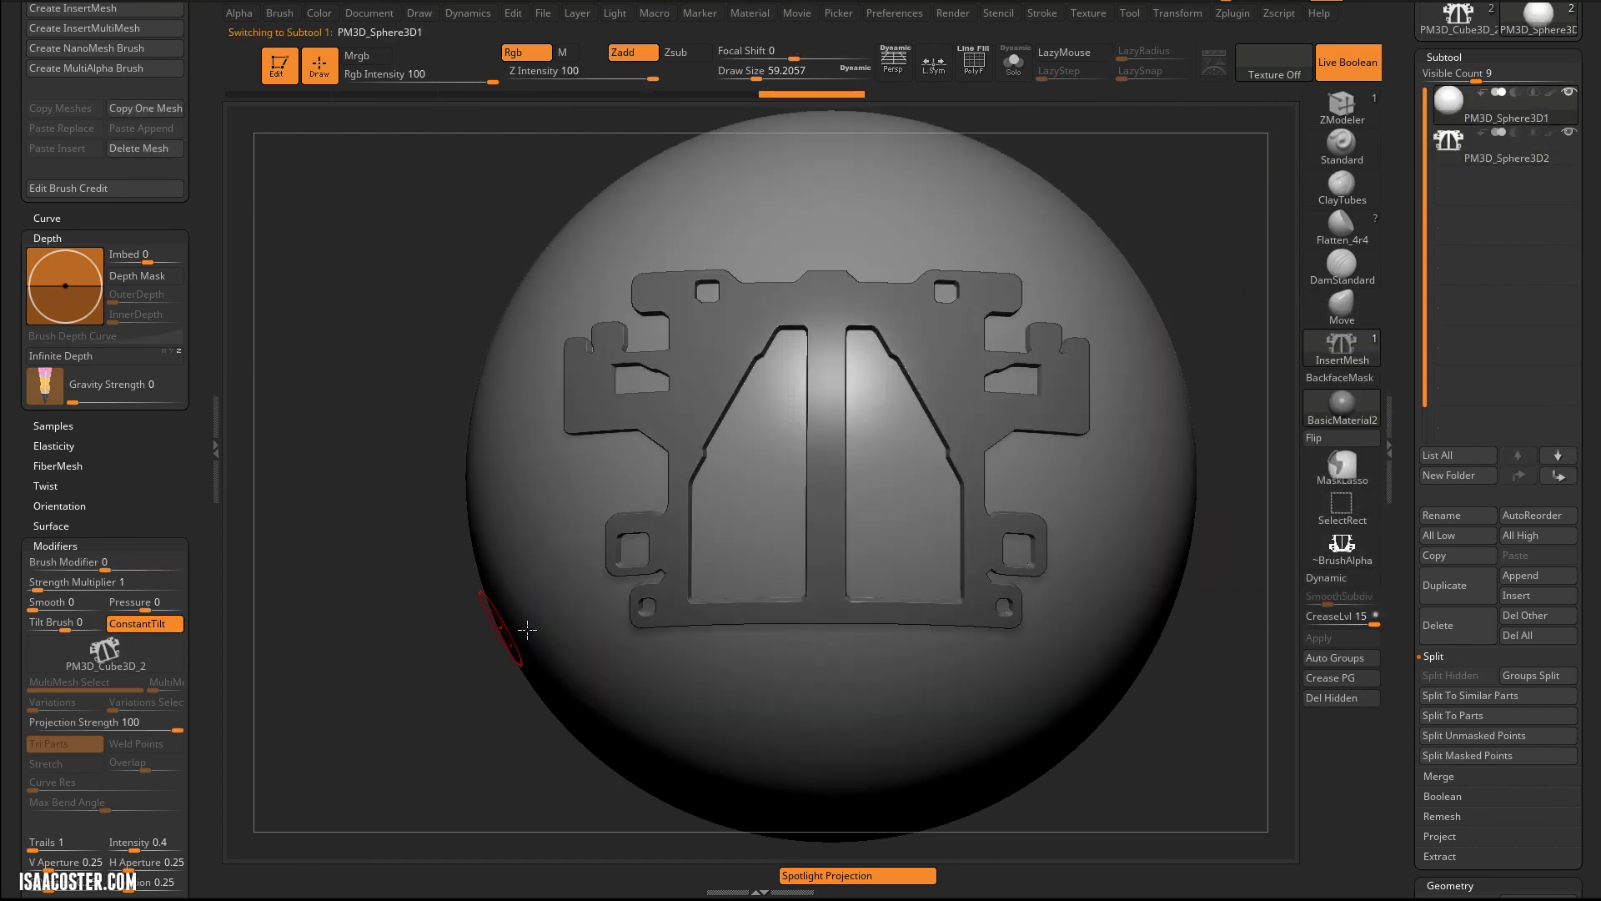
{"action": "left_click_drag", "start_coordinate": [467, 287], "coordinate": [709, 263]}
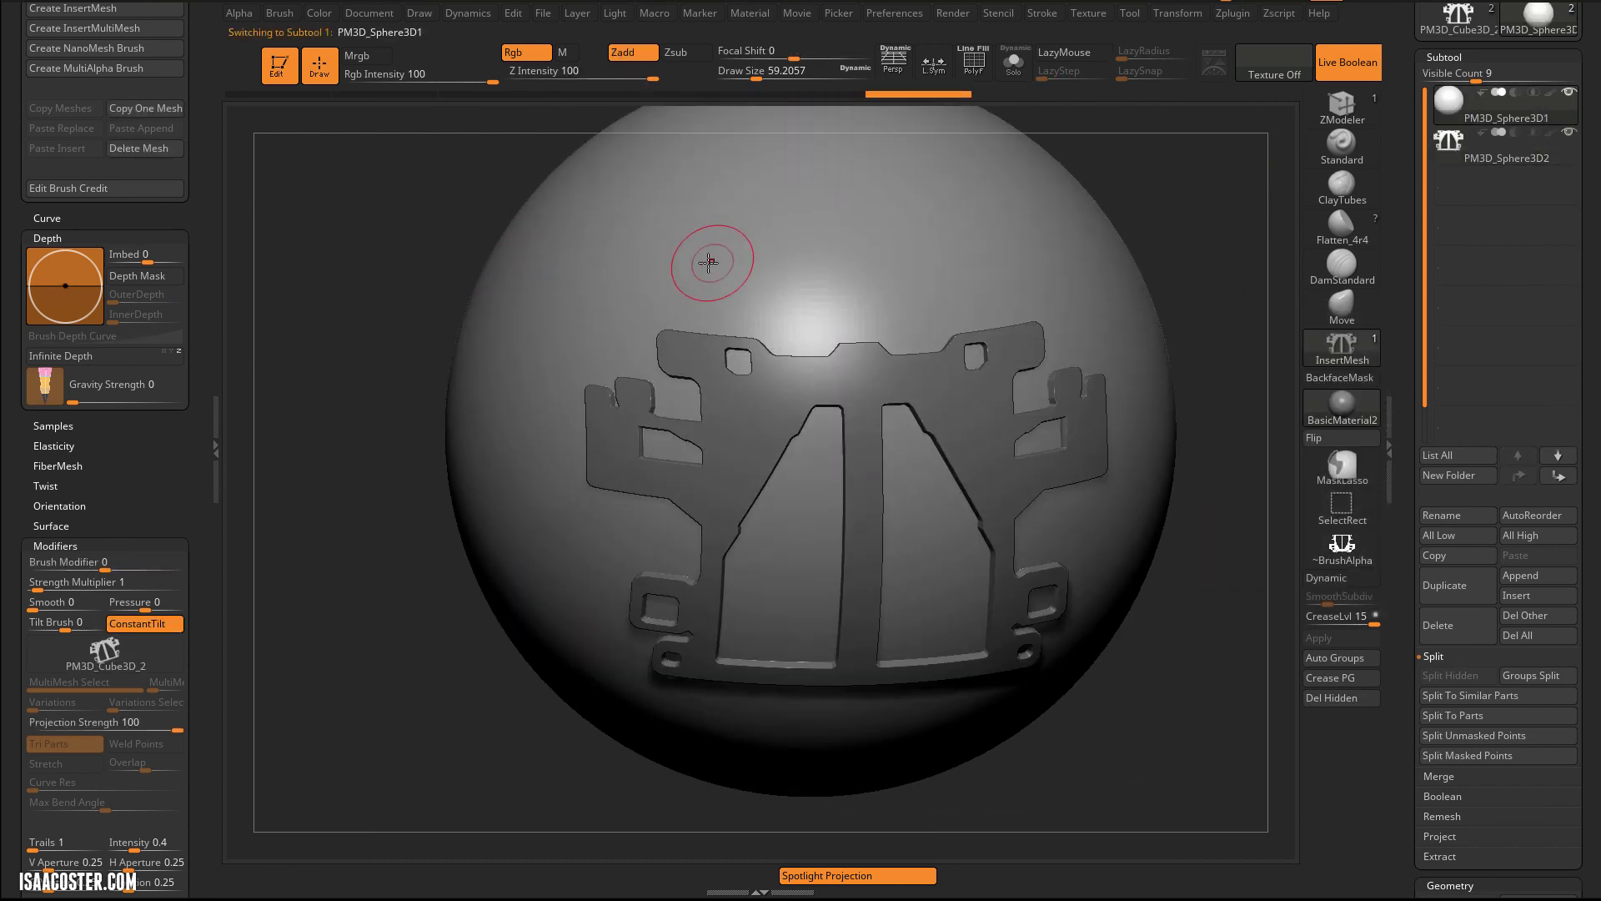
Step: Insert a smaller, tilted plate onto the sphere above the large plate's upper-left corner and examine how it follows the curvature
{"action": "left_click_drag", "start_coordinate": [642, 313], "coordinate": [709, 254]}
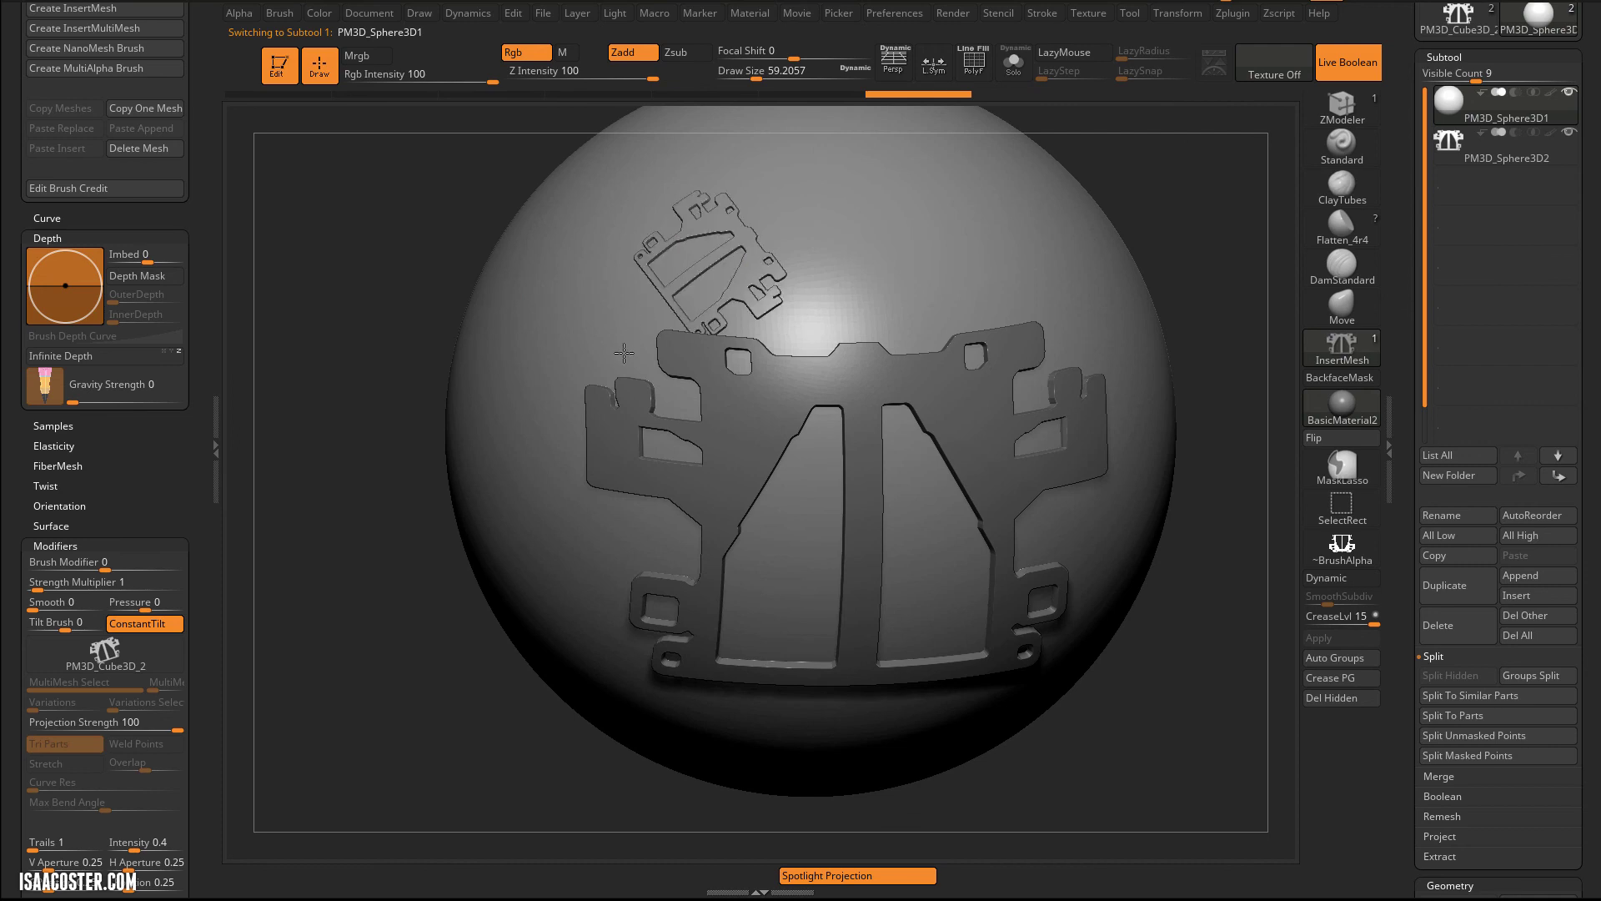
{"action": "left_click_drag", "start_coordinate": [620, 370], "coordinate": [633, 387]}
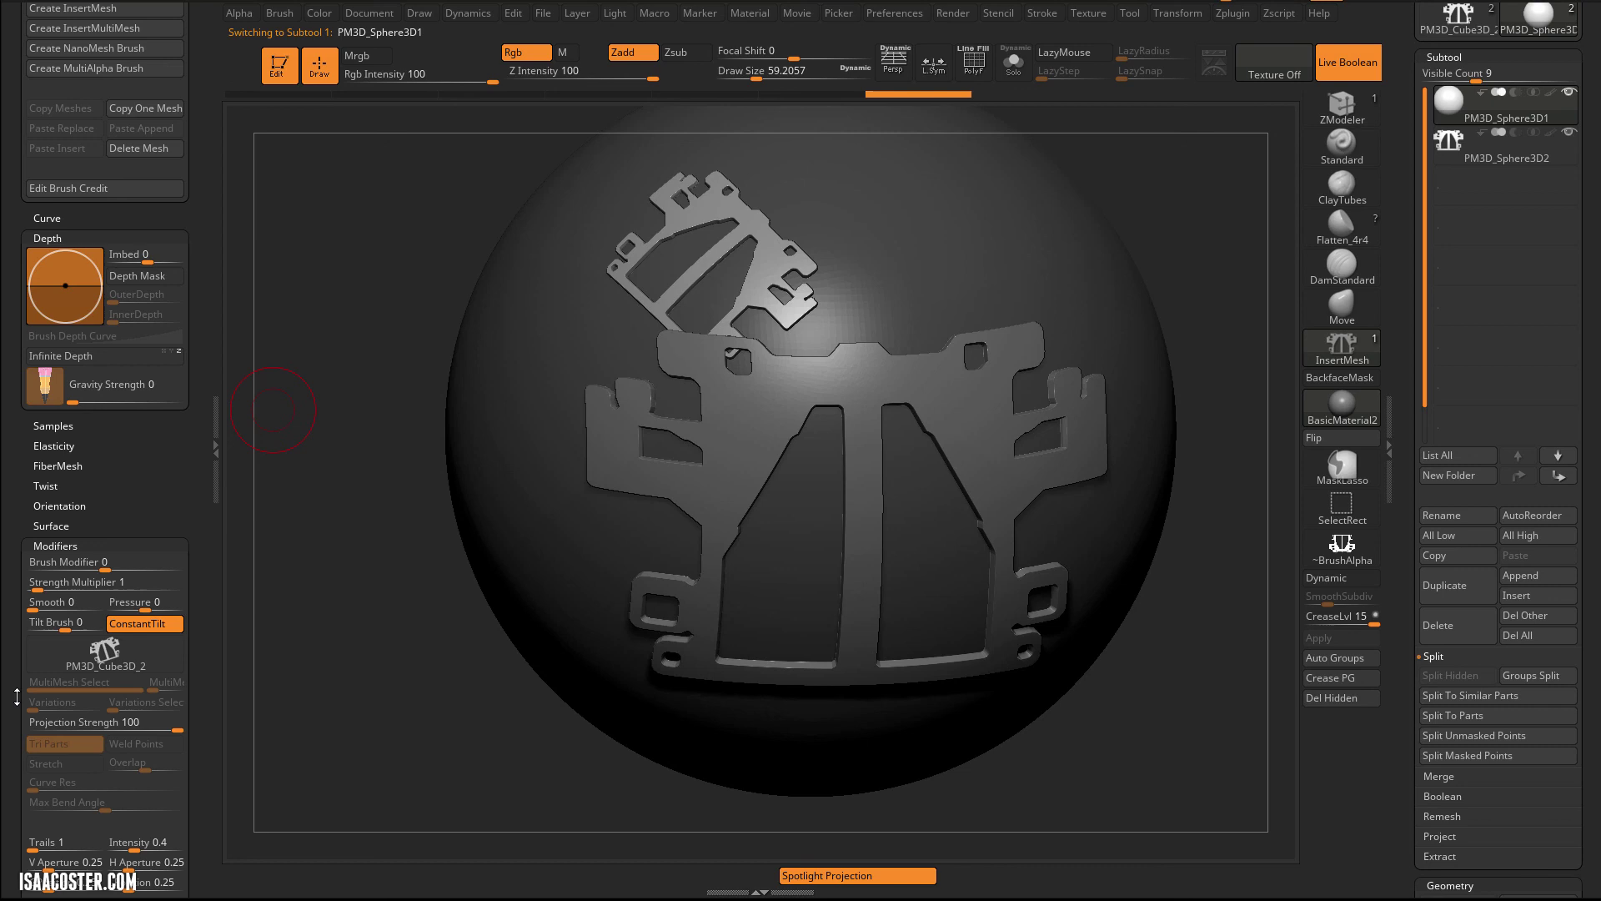
{"action": "left_click_drag", "start_coordinate": [17, 696], "coordinate": [17, 492]}
{"action": "left_click_drag", "start_coordinate": [311, 661], "coordinate": [351, 534]}
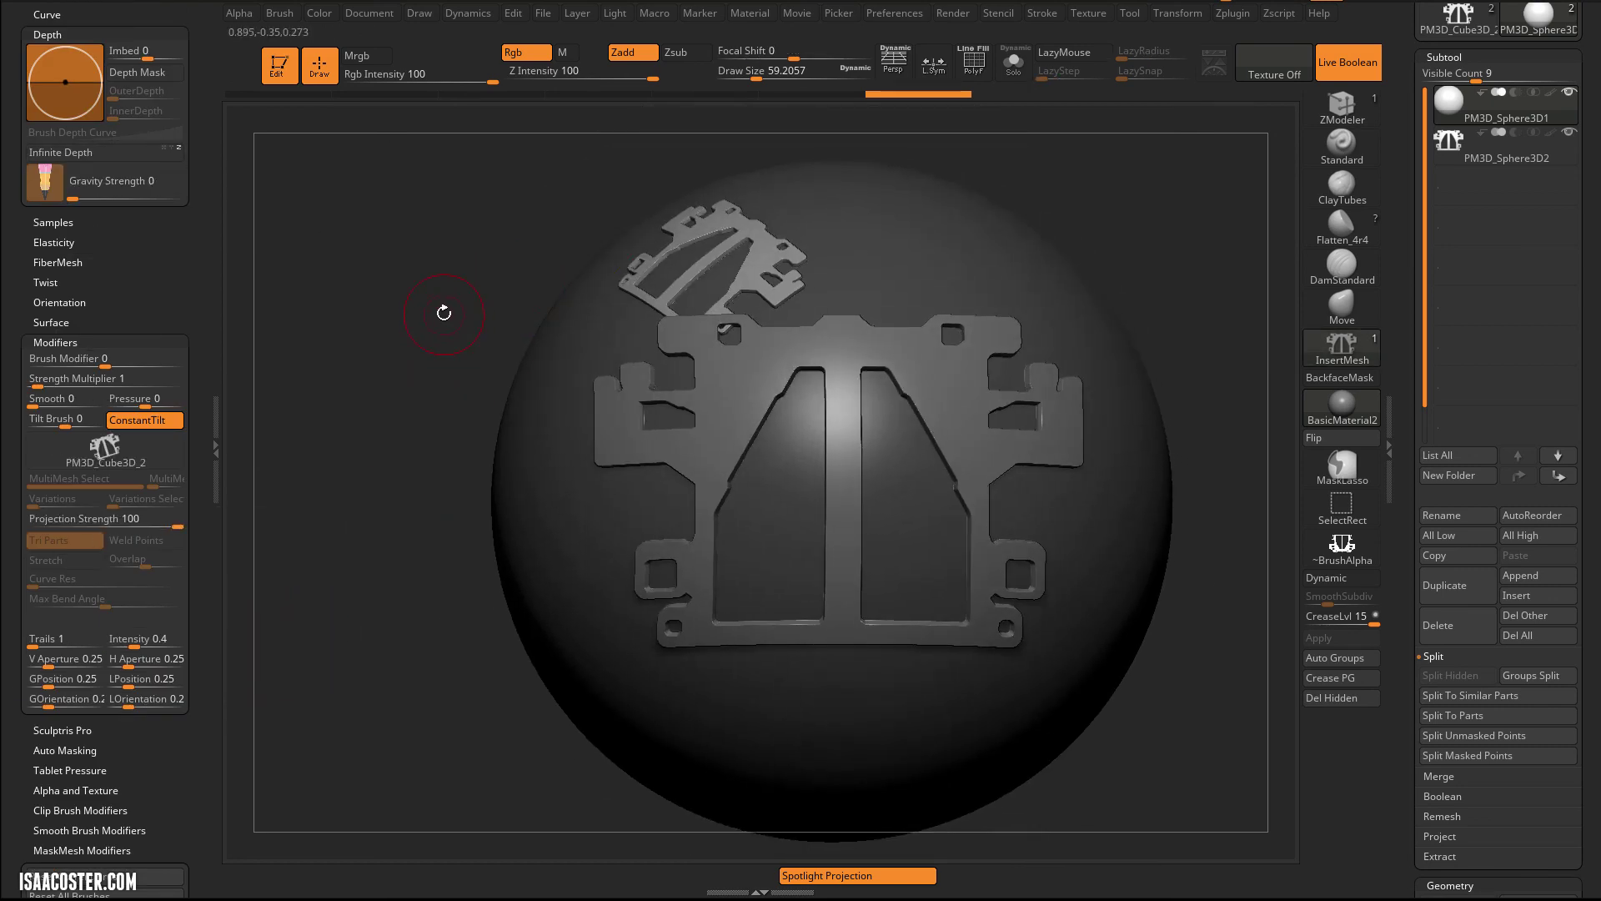
{"action": "left_click_drag", "start_coordinate": [411, 314], "coordinate": [1100, 161]}
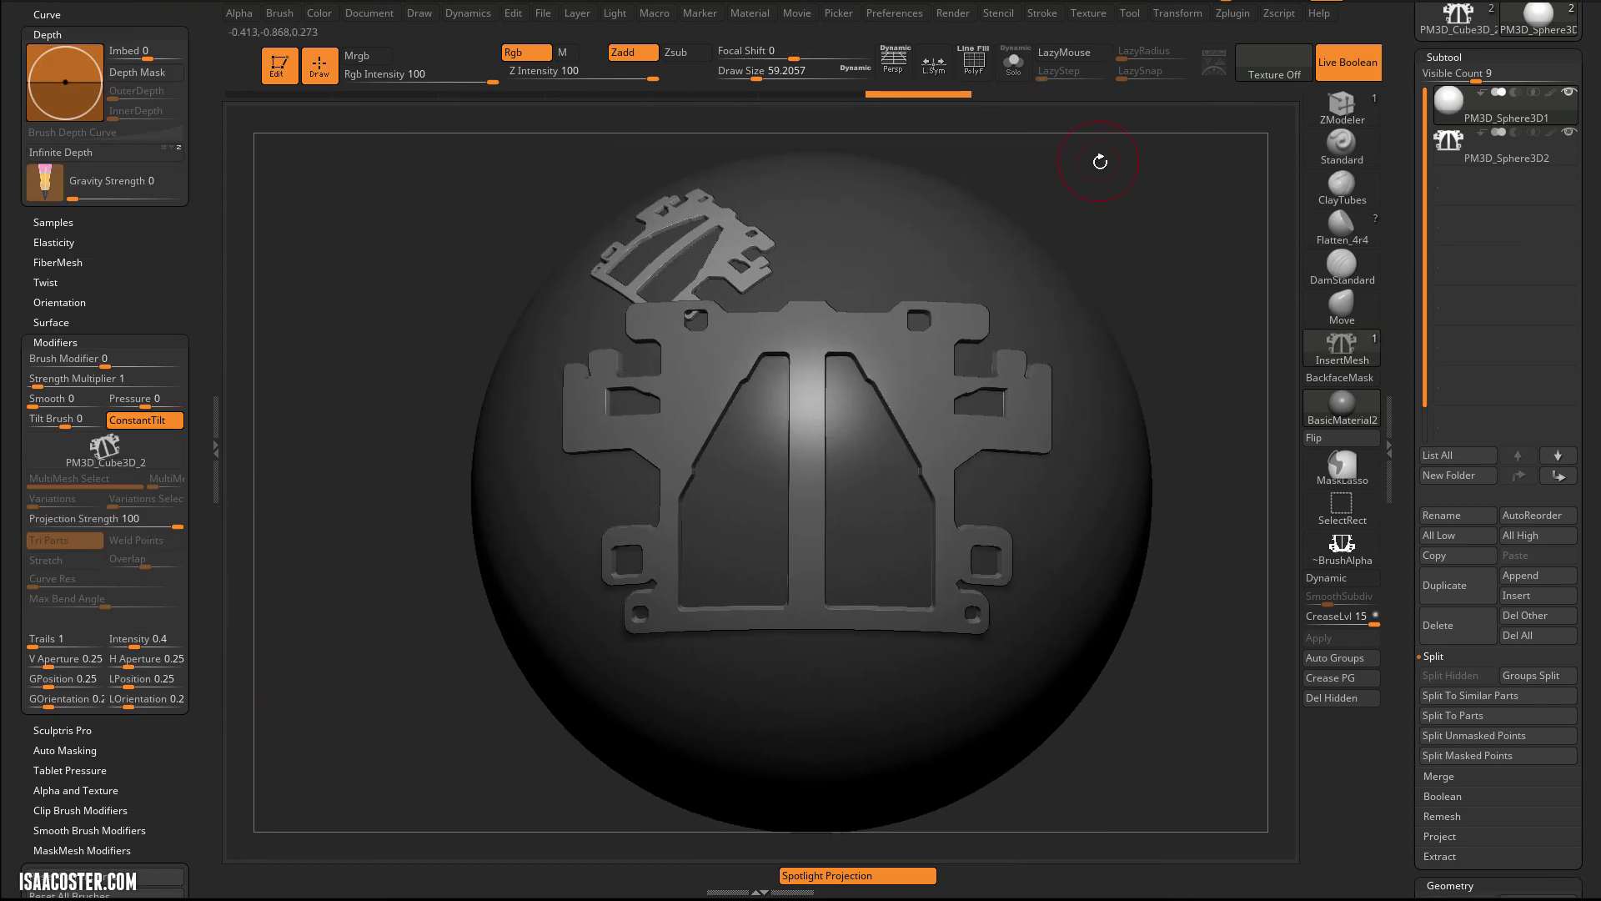
Step: Switch to the IMM Toon brush with the Long Legs mesh and set its Projection Strength to 85
{"action": "left_click", "coordinate": [1341, 352]}
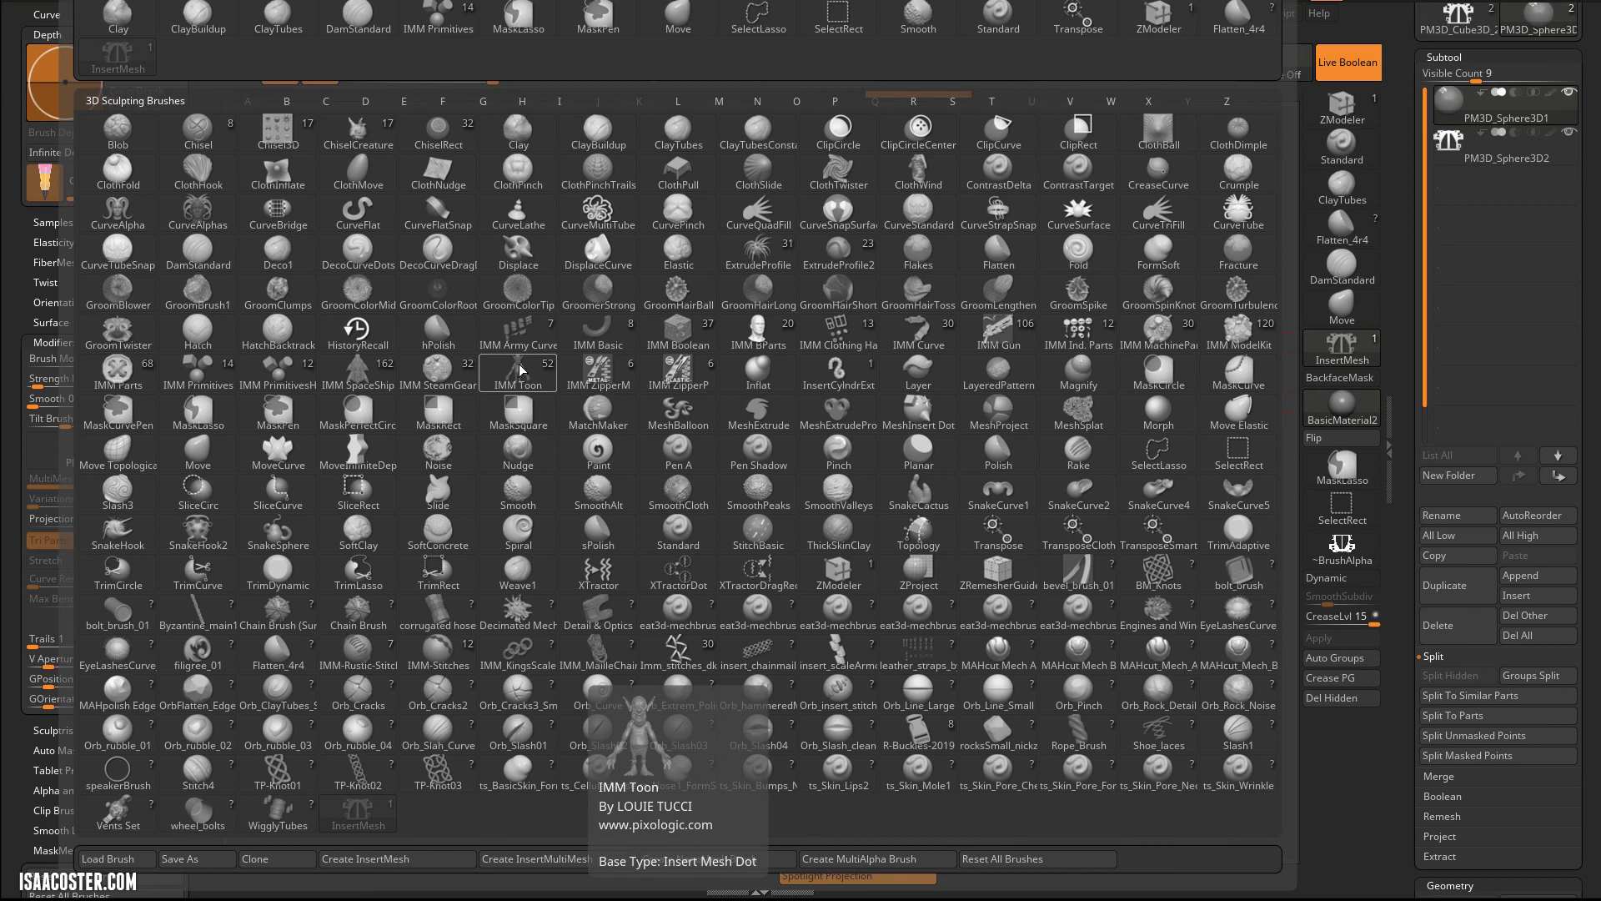
{"action": "left_click", "coordinate": [519, 366]}
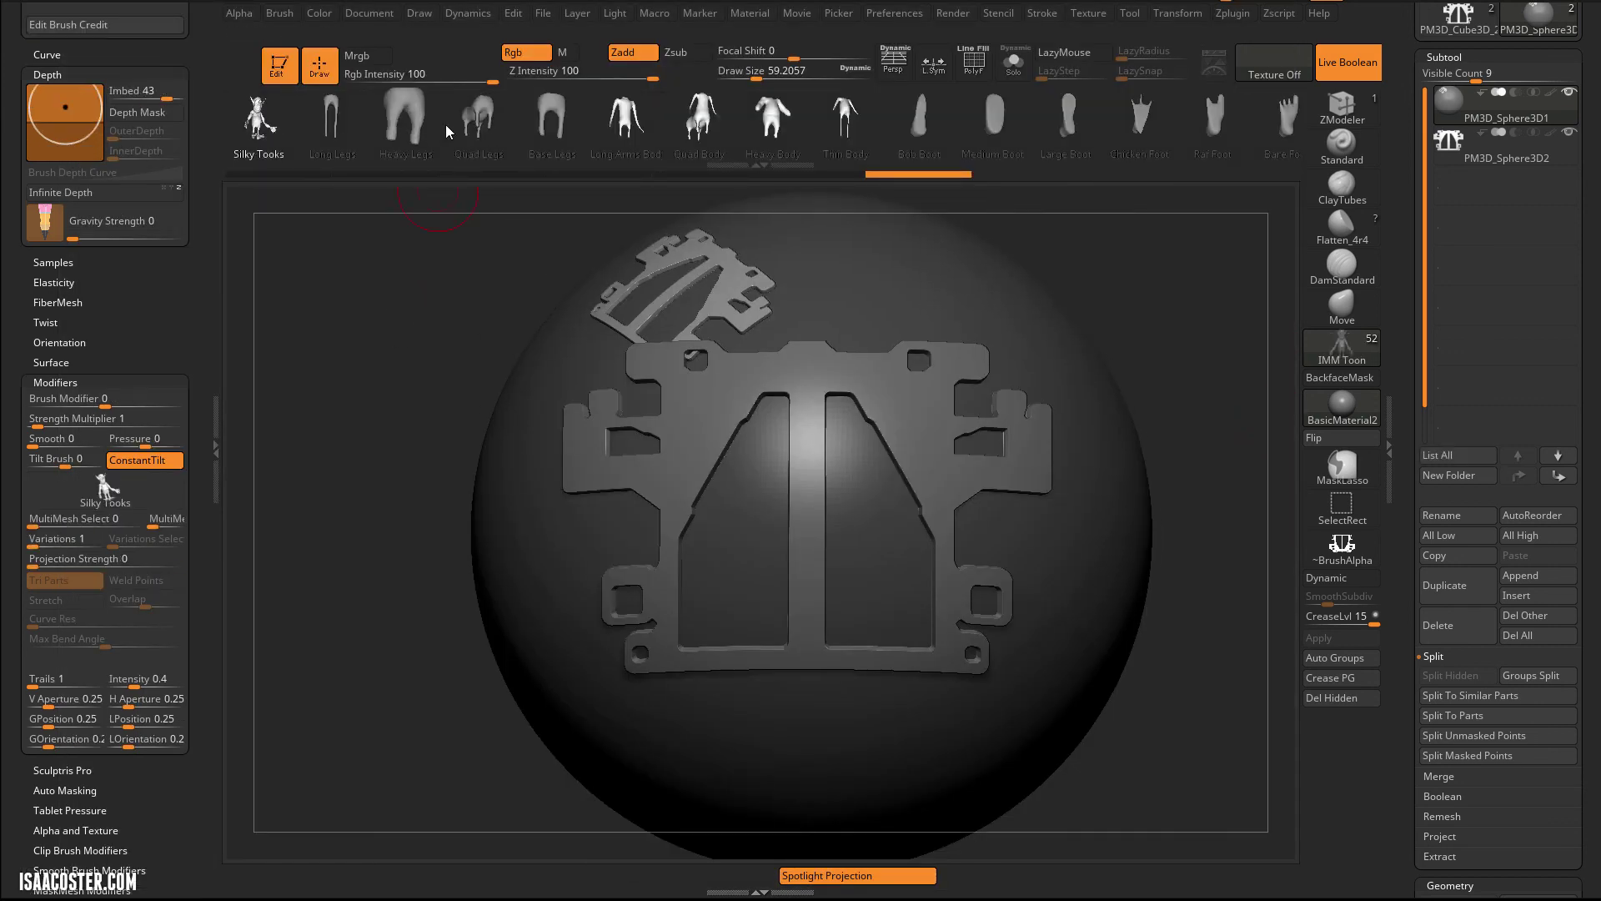
{"action": "left_click", "coordinate": [345, 117]}
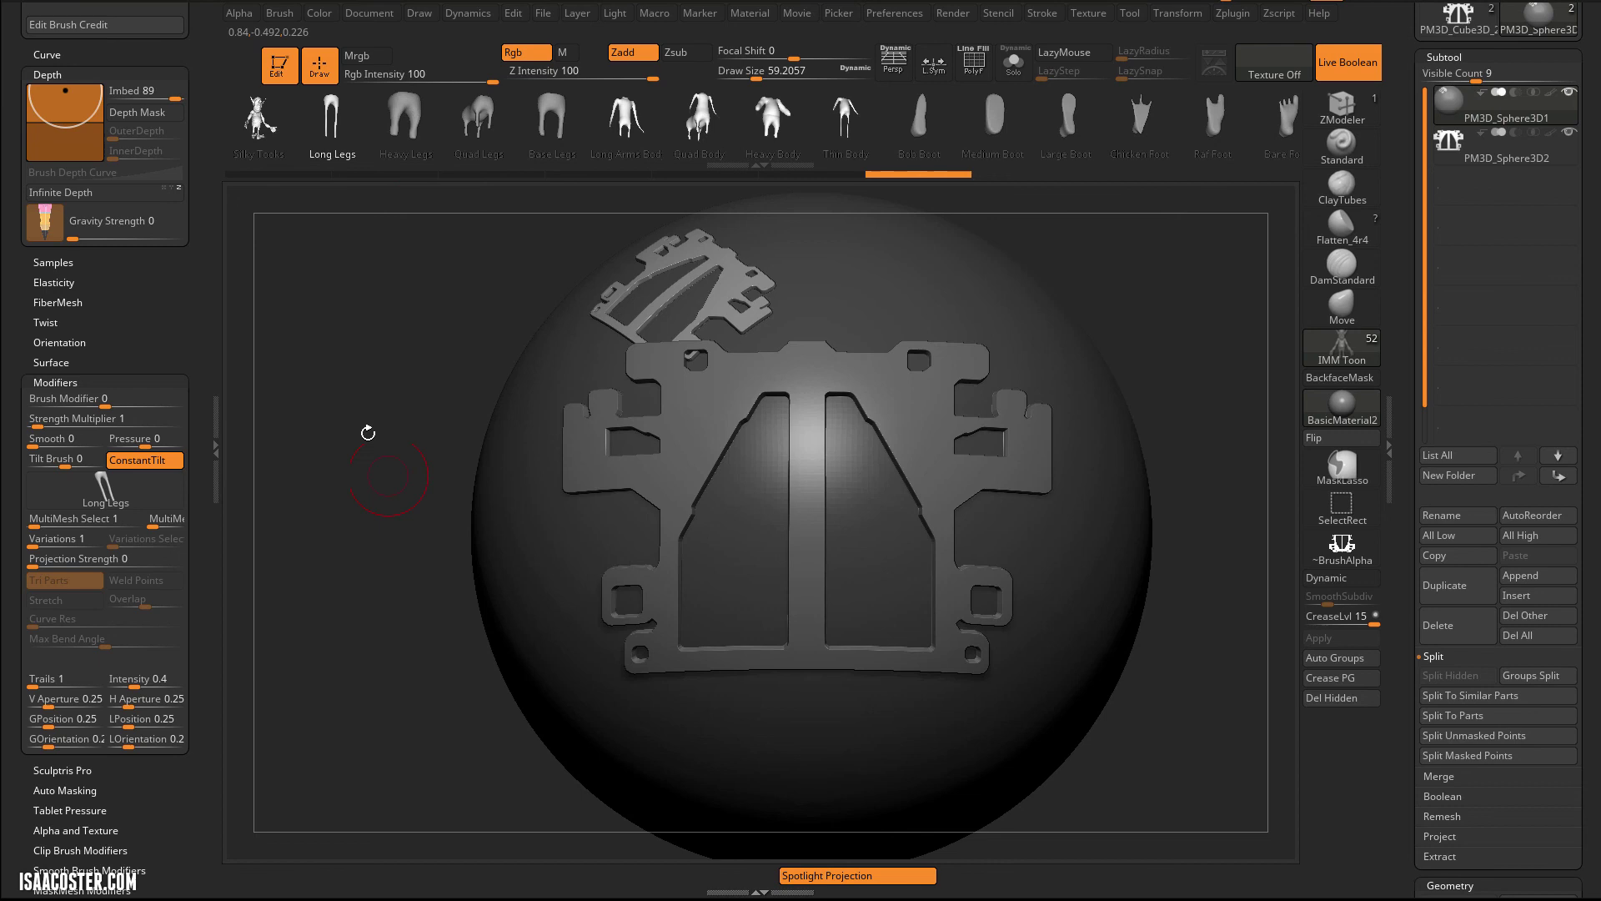
{"action": "left_click_drag", "start_coordinate": [388, 476], "coordinate": [996, 384]}
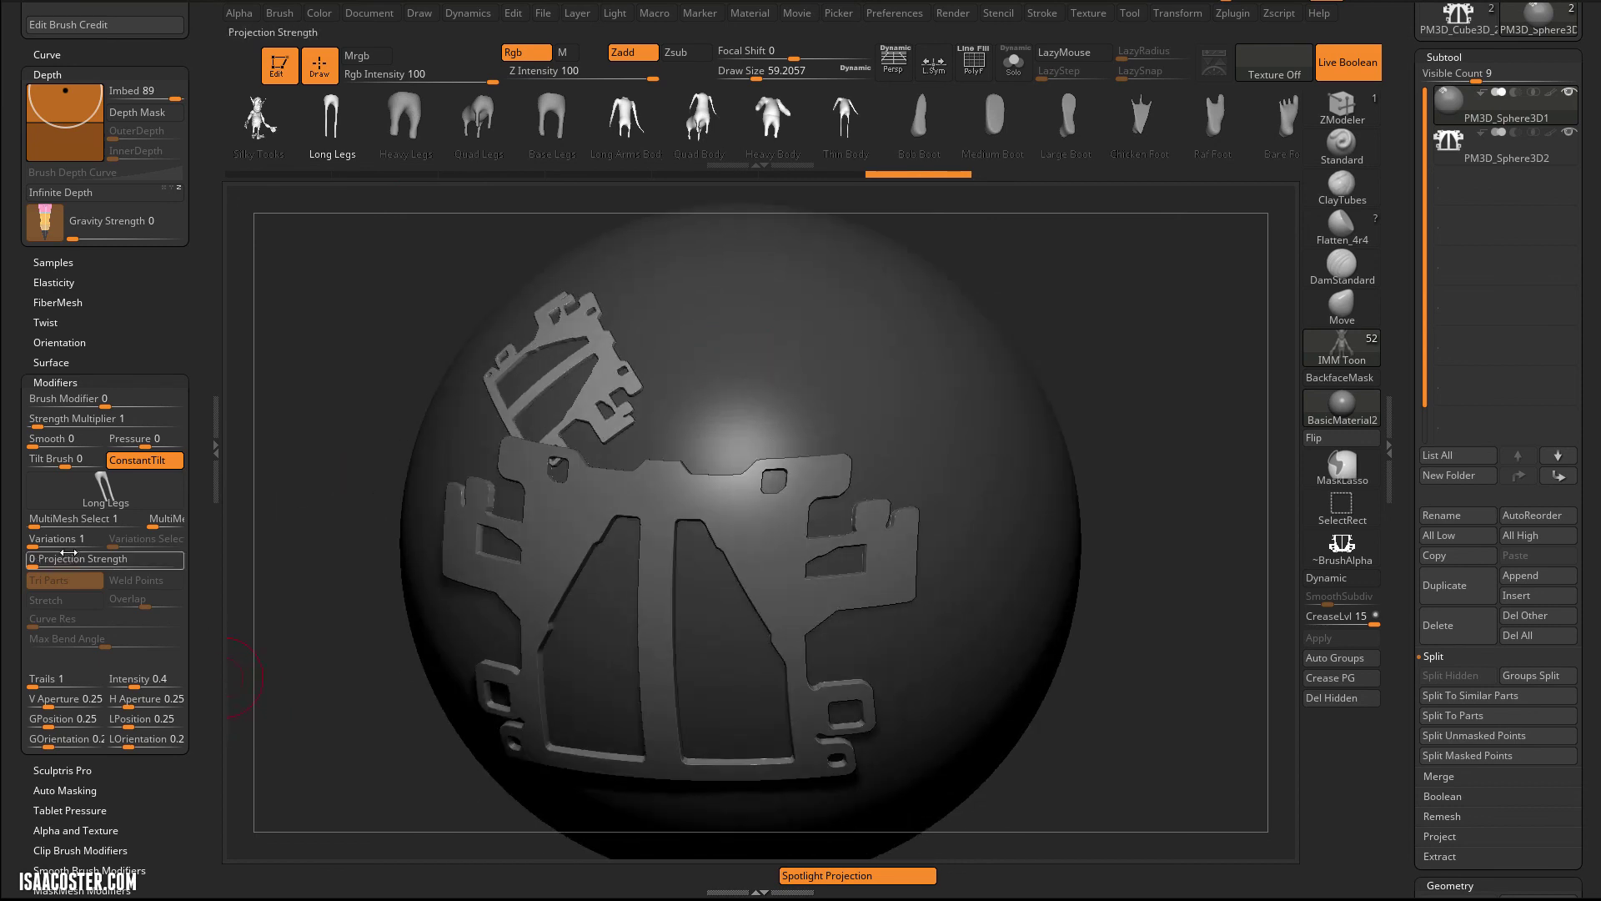
{"action": "left_click_drag", "start_coordinate": [58, 565], "coordinate": [157, 565]}
Step: Try inserting the Long Legs mesh on the sphere at two different sizes, undoing each insertion
{"action": "left_click_drag", "start_coordinate": [722, 477], "coordinate": [719, 534]}
{"action": "left_click_drag", "start_coordinate": [1129, 422], "coordinate": [1094, 427]}
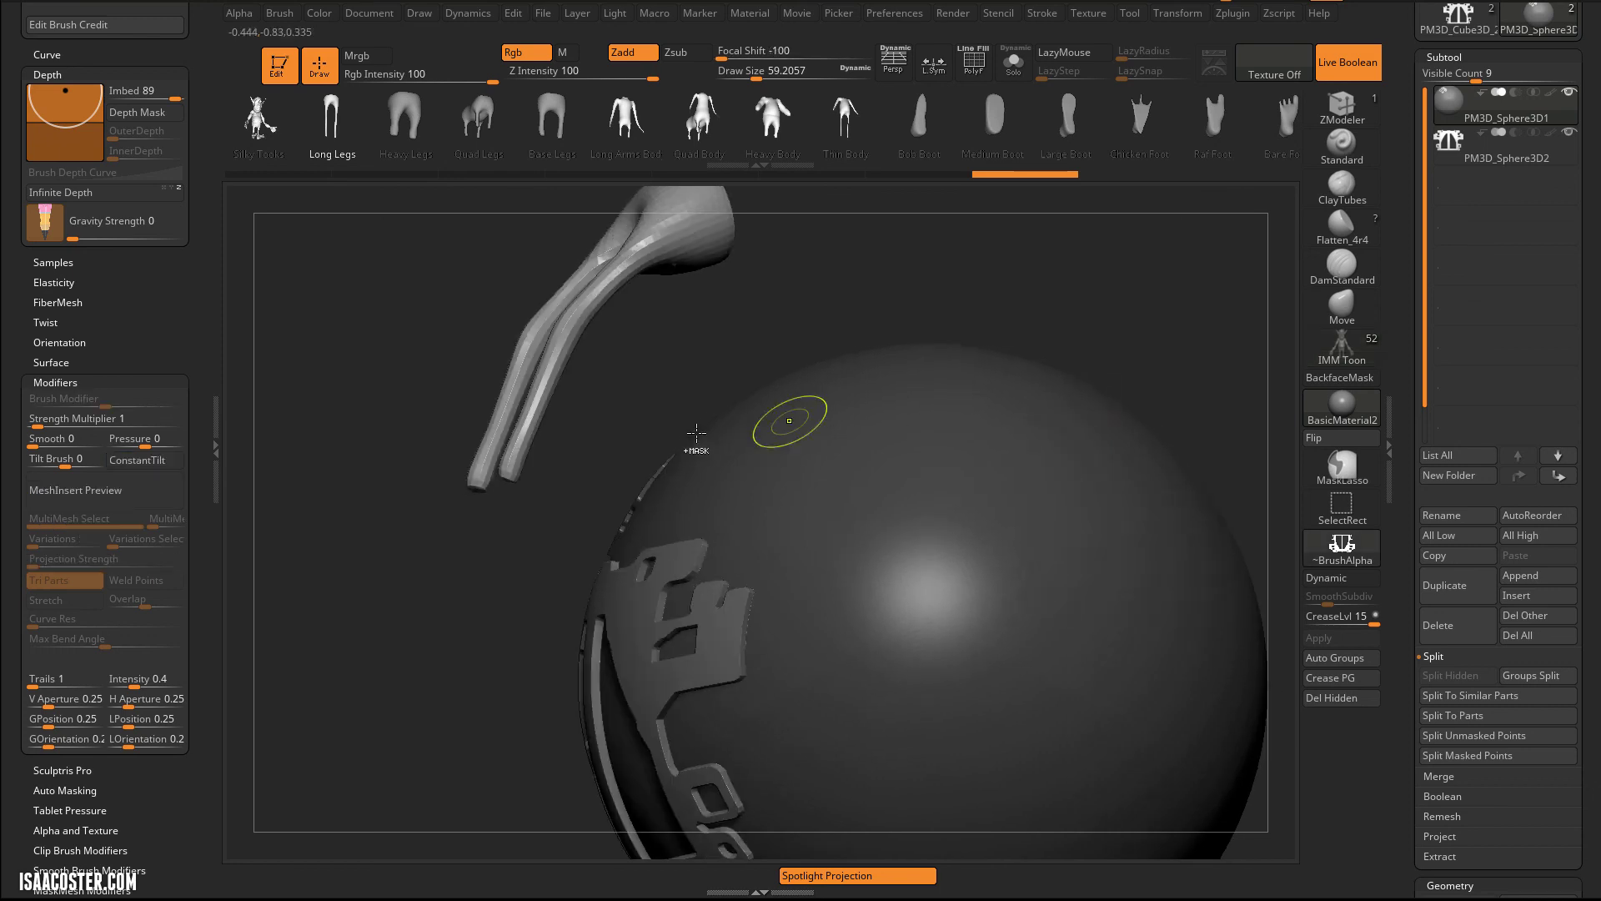
{"action": "key", "text": "ctrl+z"}
{"action": "left_click_drag", "start_coordinate": [811, 481], "coordinate": [816, 543]}
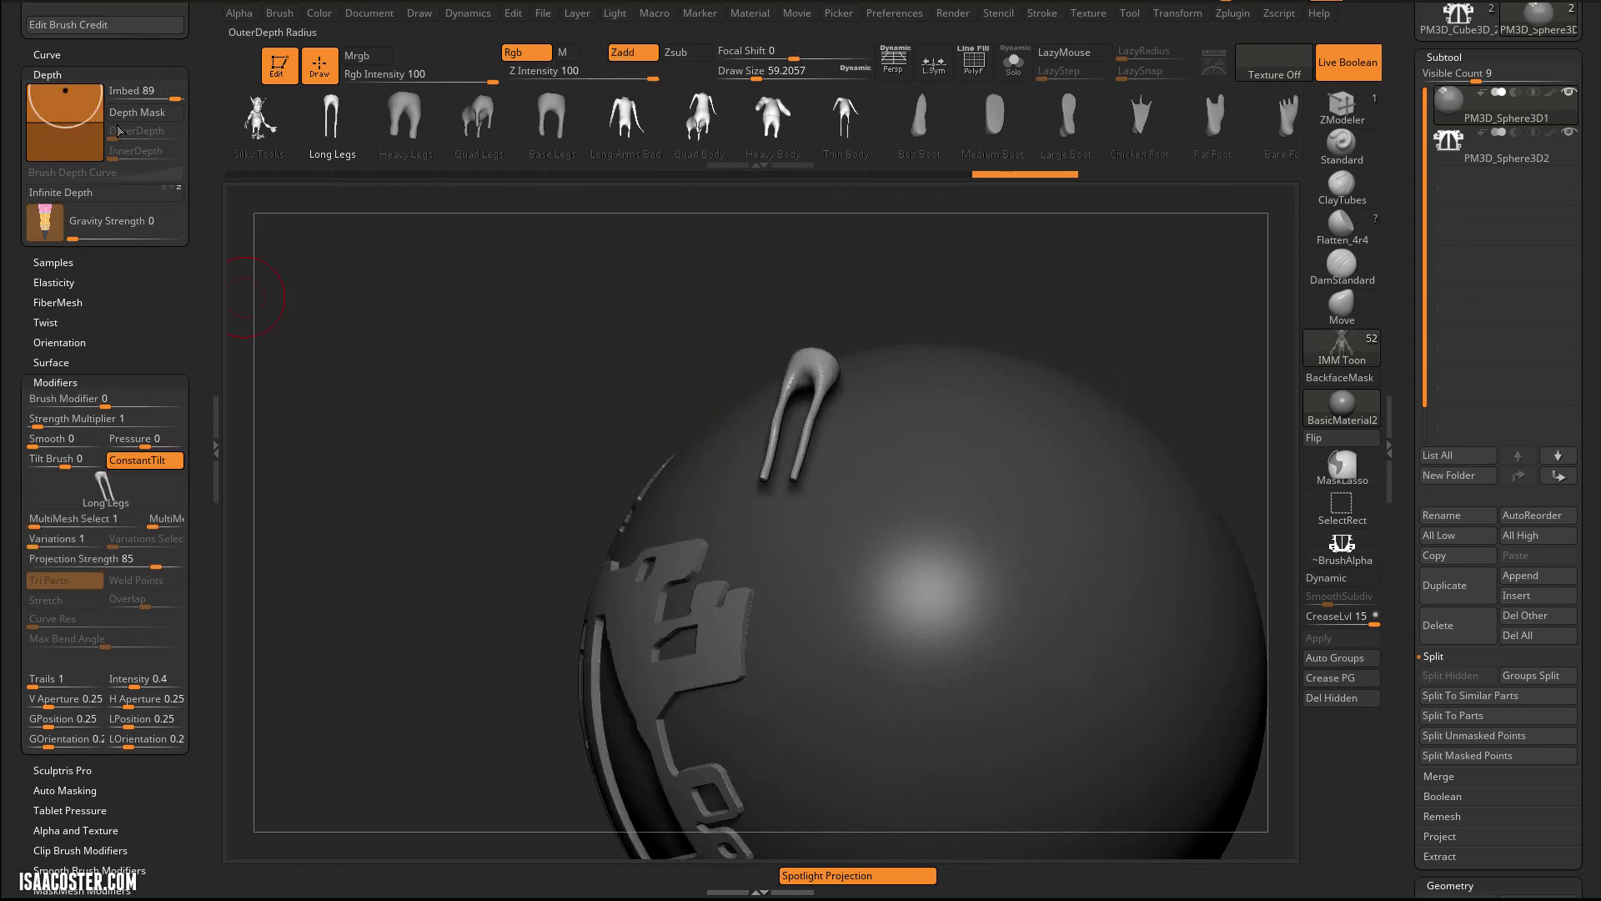
{"action": "key", "text": "ctrl+z"}
Step: Set the brush's Imbed depth to -2 and insert the Long Legs mesh onto the sphere's surface
{"action": "left_click_drag", "start_coordinate": [136, 97], "coordinate": [139, 98]}
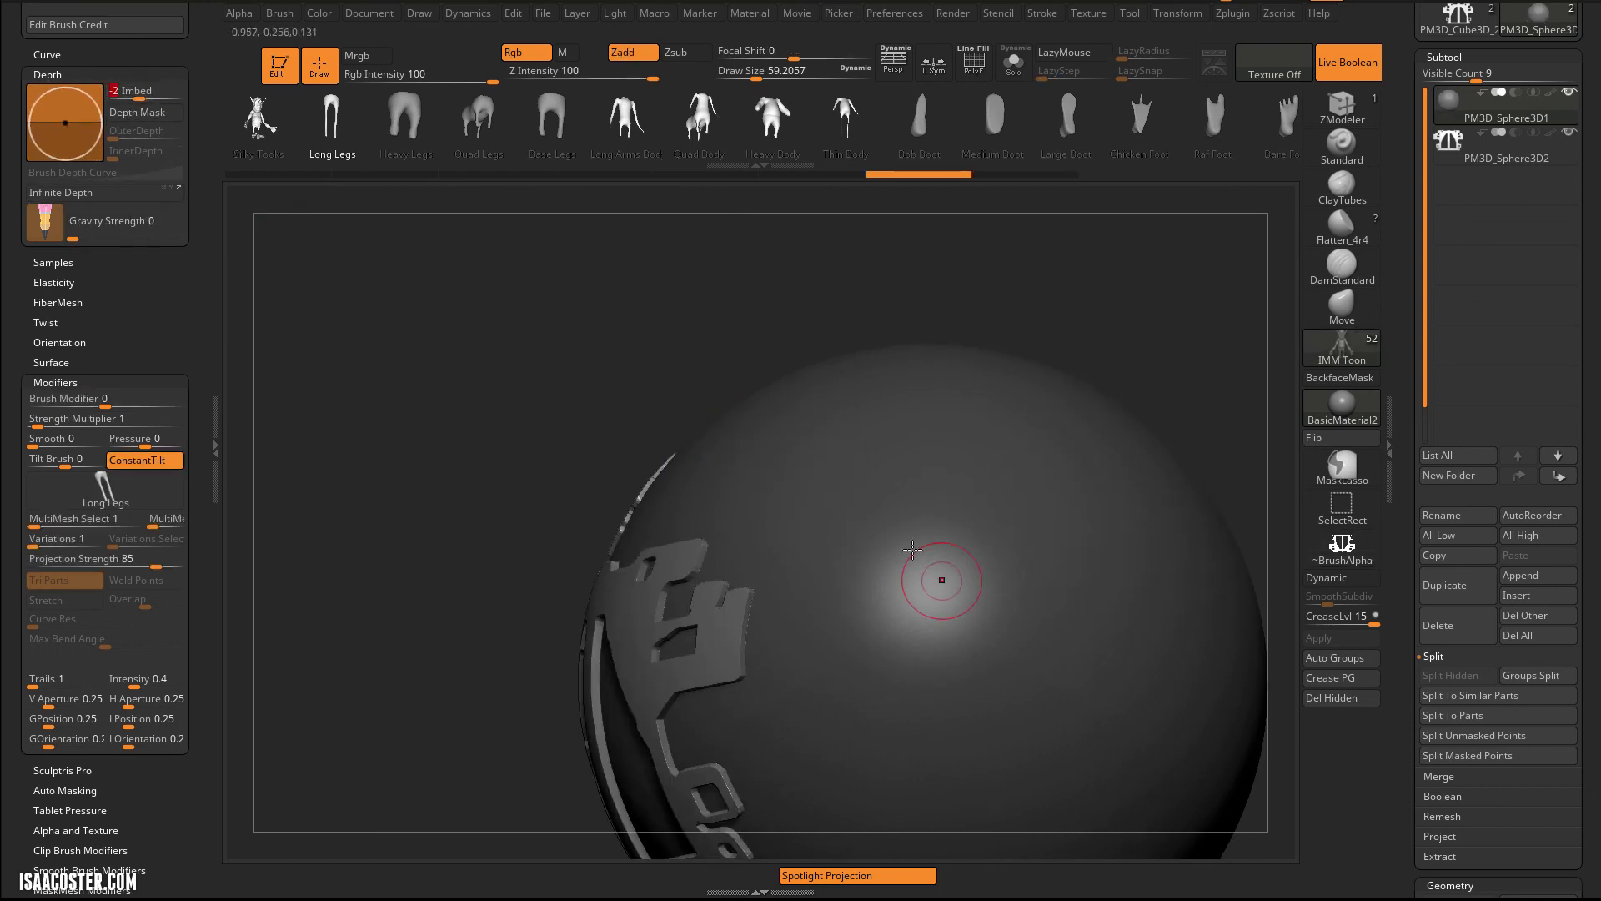
{"action": "left_click_drag", "start_coordinate": [904, 610], "coordinate": [898, 646]}
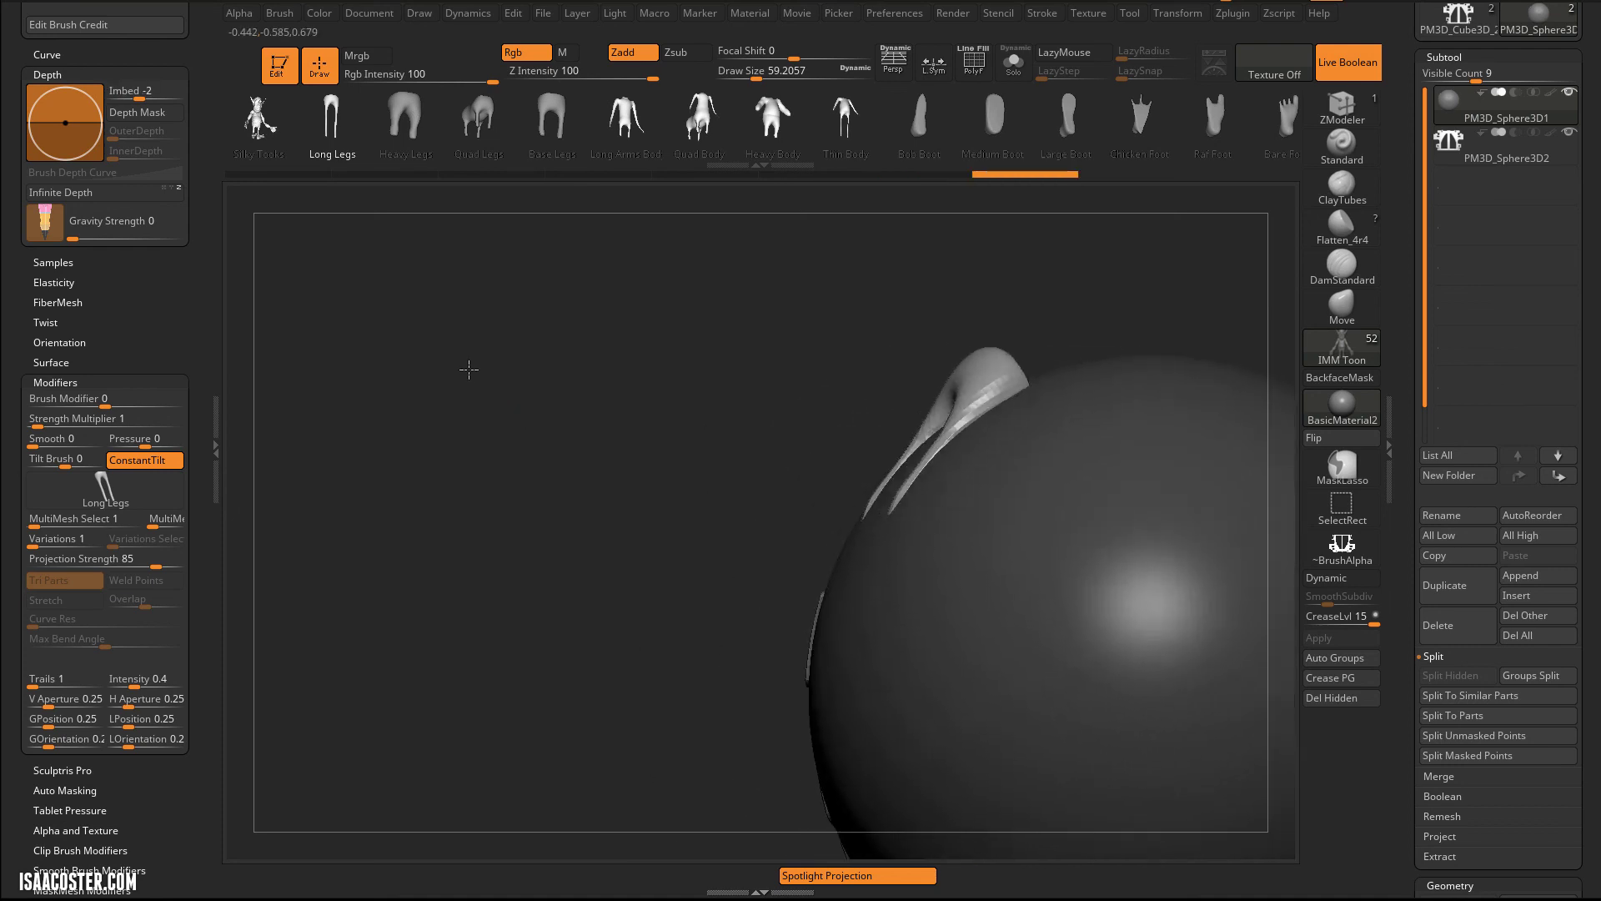